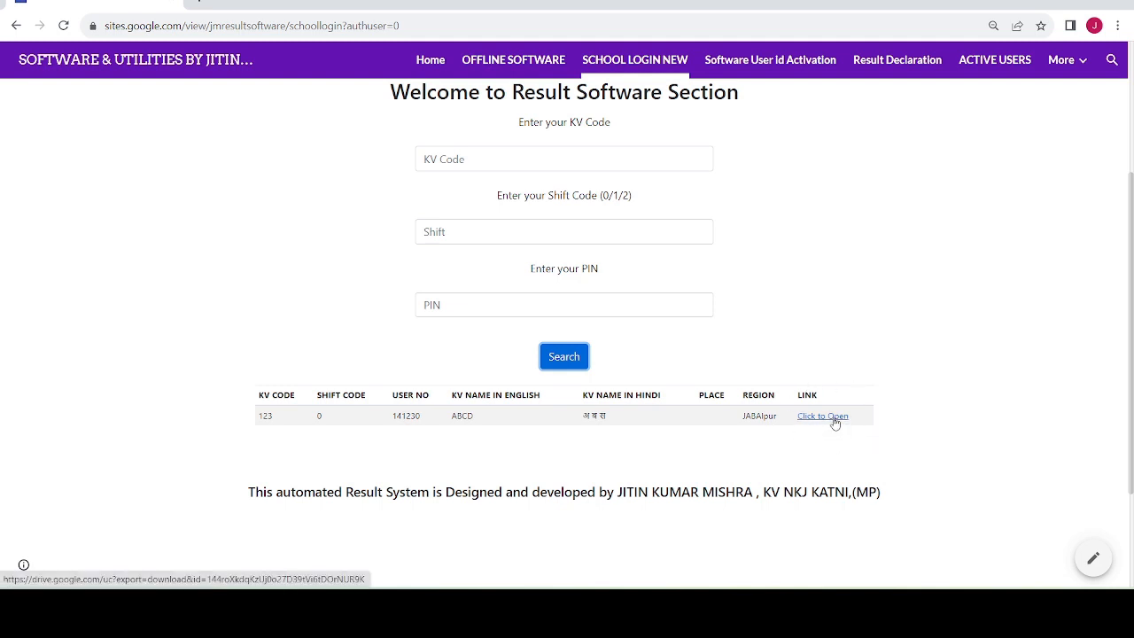
- Download the school's RESULT SOFTWARES 2023-24 archive from its 'Click to Open' link
{"action": "left_click", "coordinate": [835, 418]}
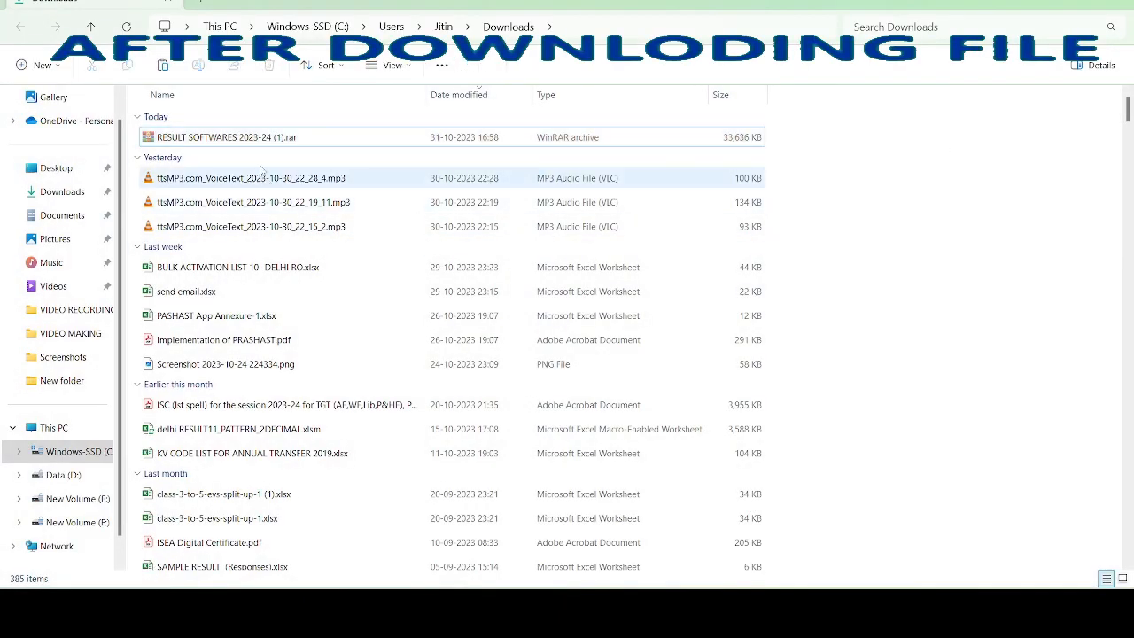
- Move the downloaded RESULT SOFTWARES rar archive from Downloads into the KVS TRIAL VERSION folder
{"action": "right_click", "coordinate": [273, 139]}
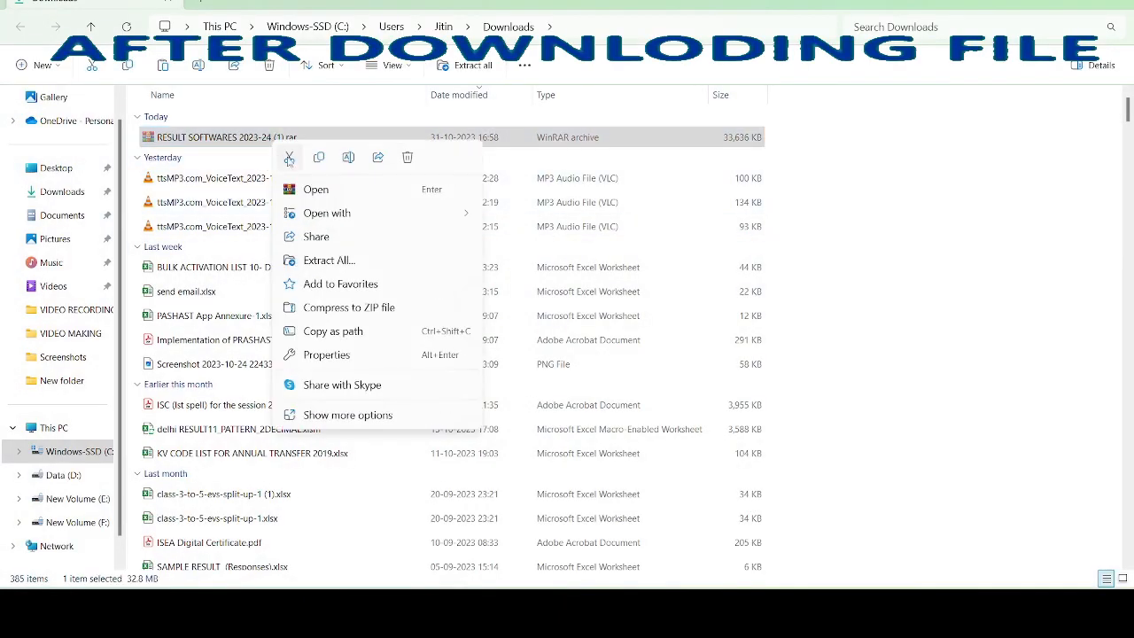
{"action": "left_click", "coordinate": [289, 158]}
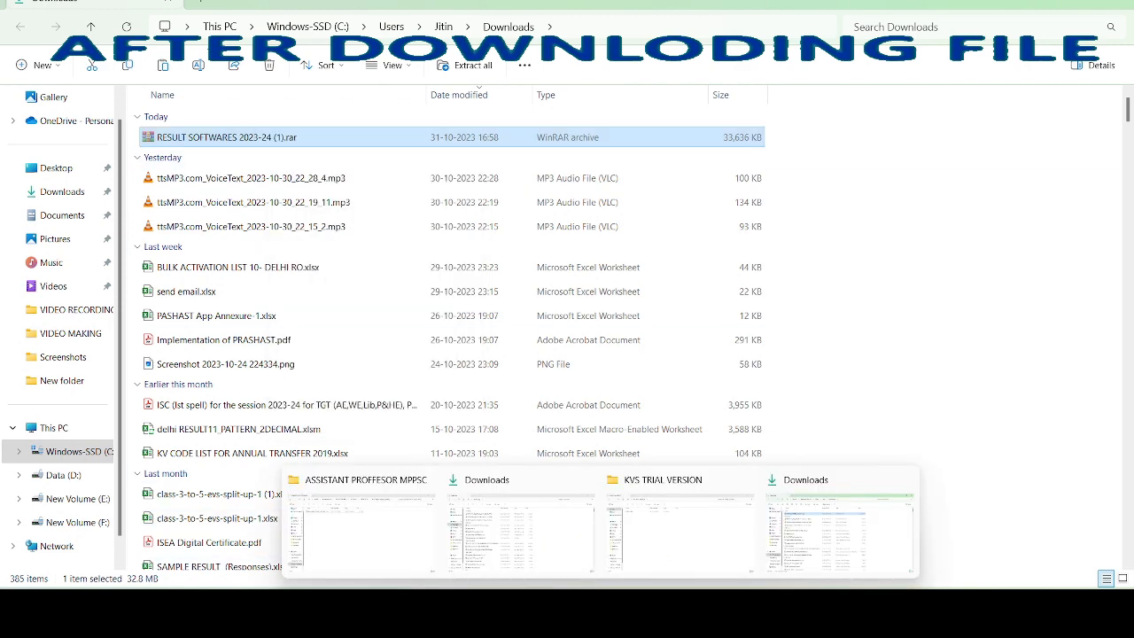
{"action": "left_click", "coordinate": [682, 529]}
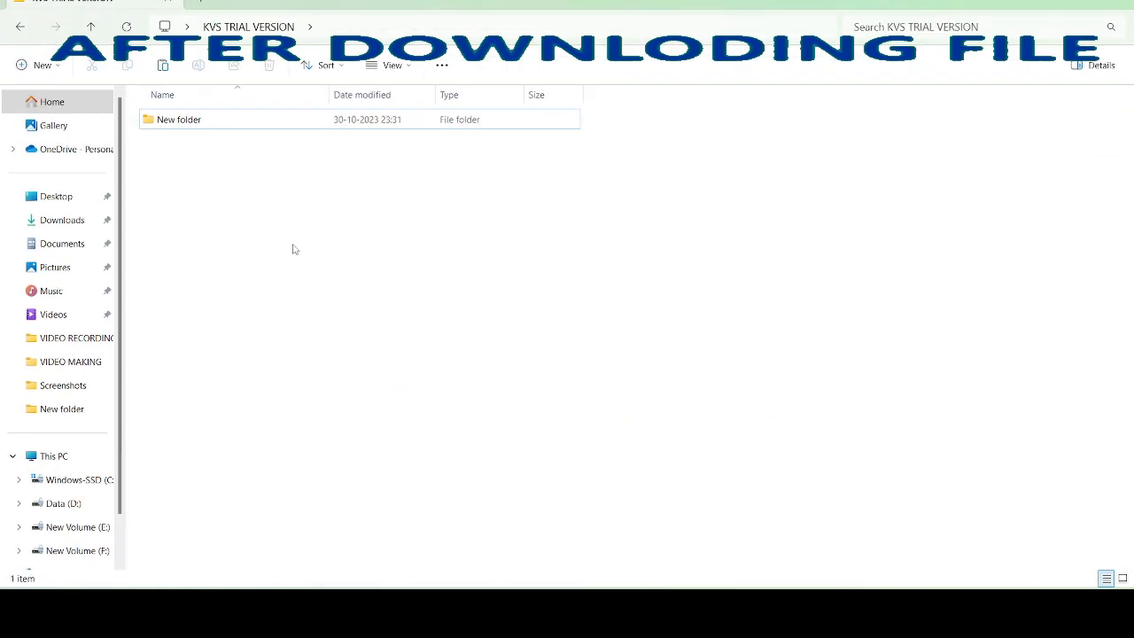
{"action": "right_click", "coordinate": [293, 247]}
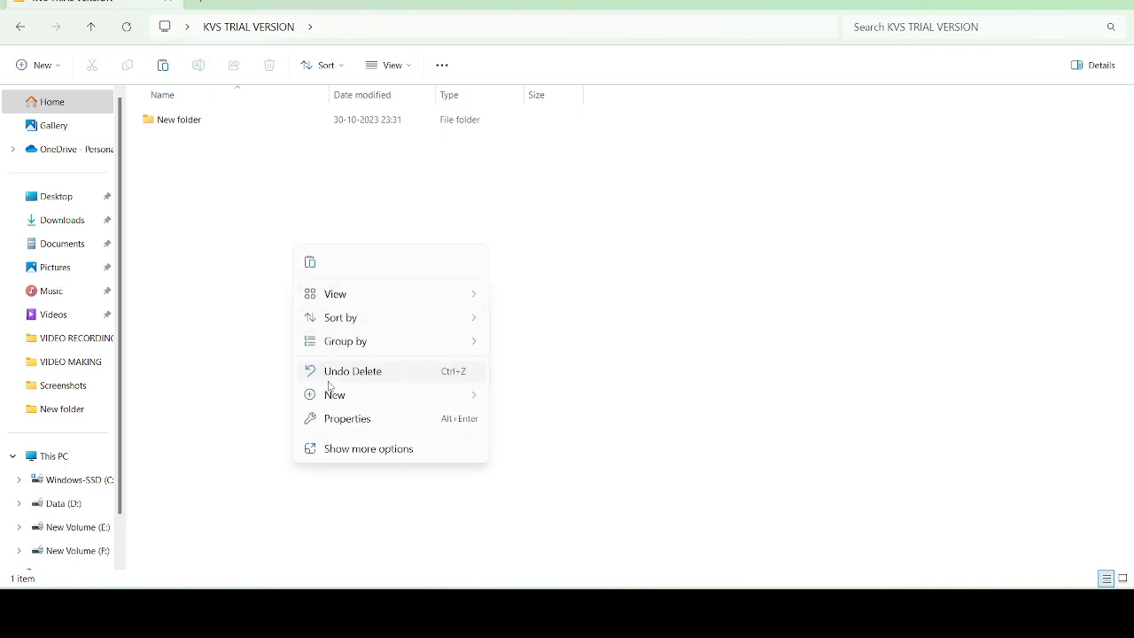
{"action": "left_click", "coordinate": [310, 261]}
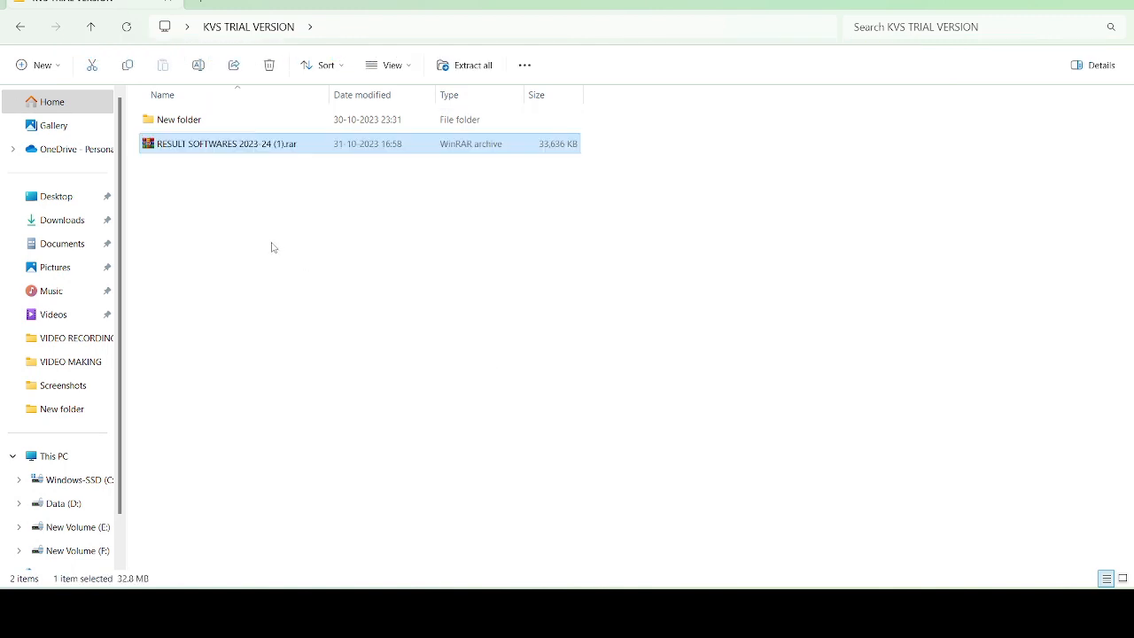
{"action": "left_click", "coordinate": [272, 248]}
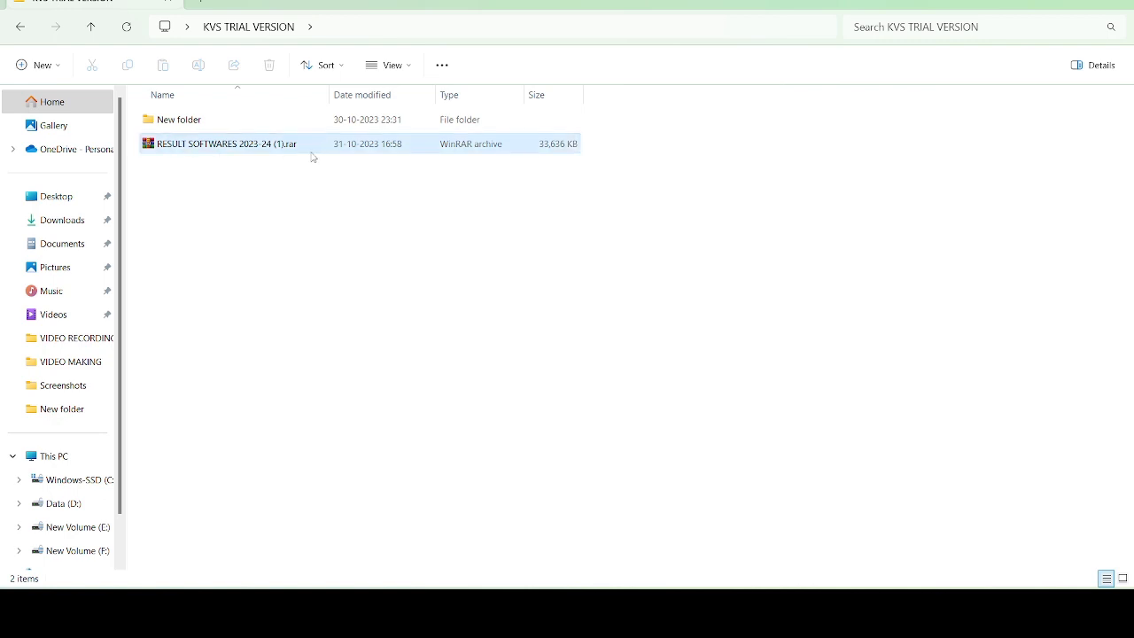
- Extract the archive in place to produce the RESULT SOFTWARES 2023-24 folder
{"action": "right_click", "coordinate": [241, 150]}
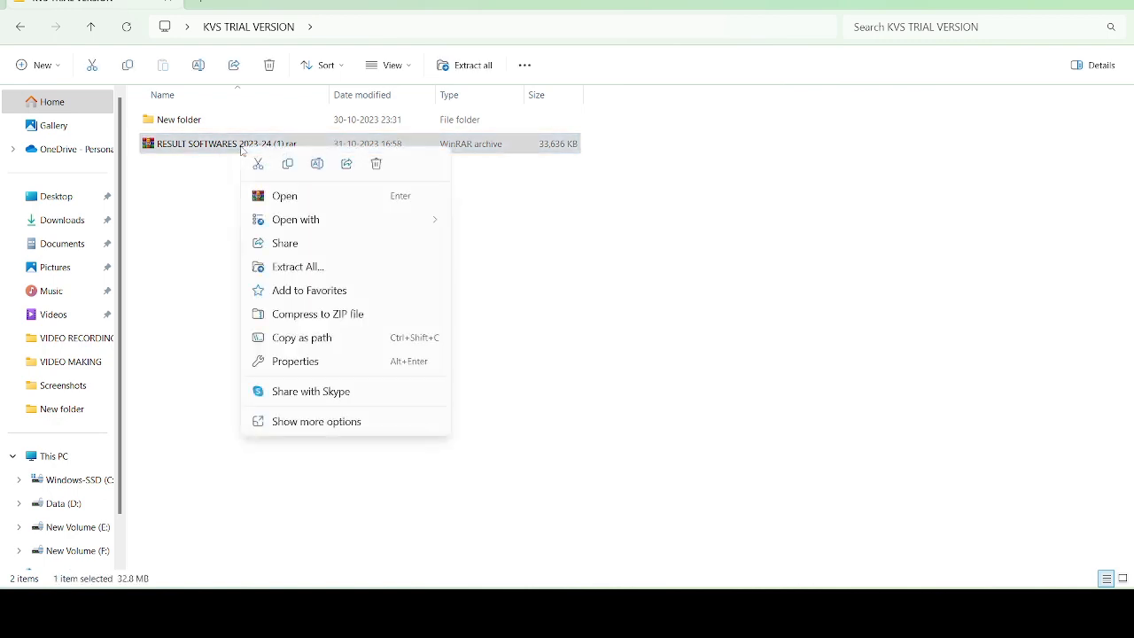
{"action": "left_click", "coordinate": [328, 422]}
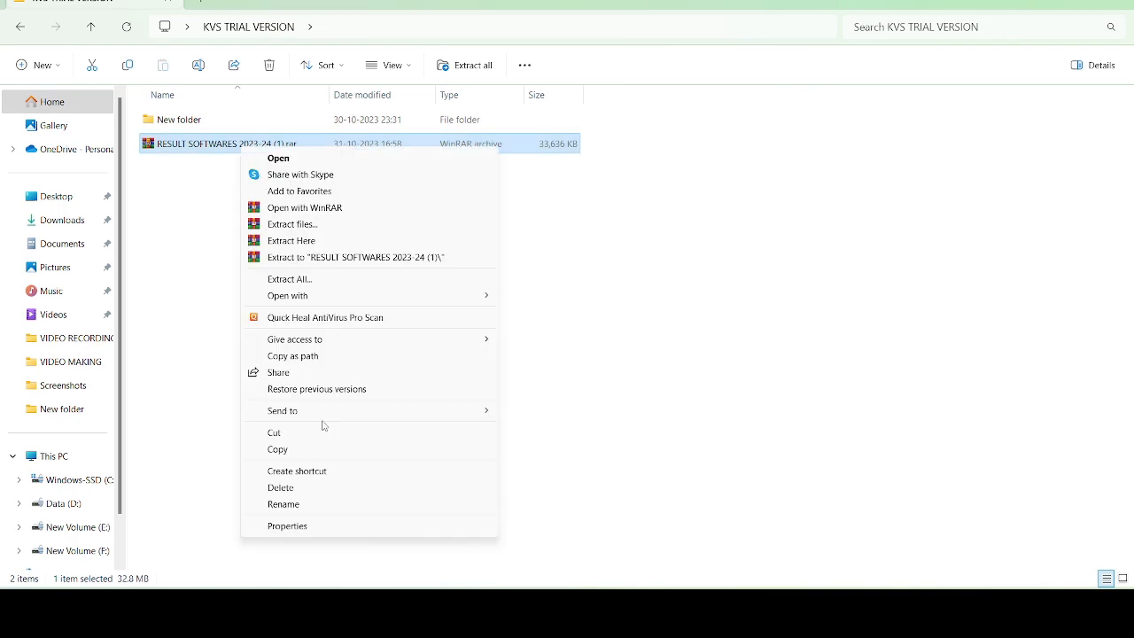
{"action": "left_click", "coordinate": [308, 241]}
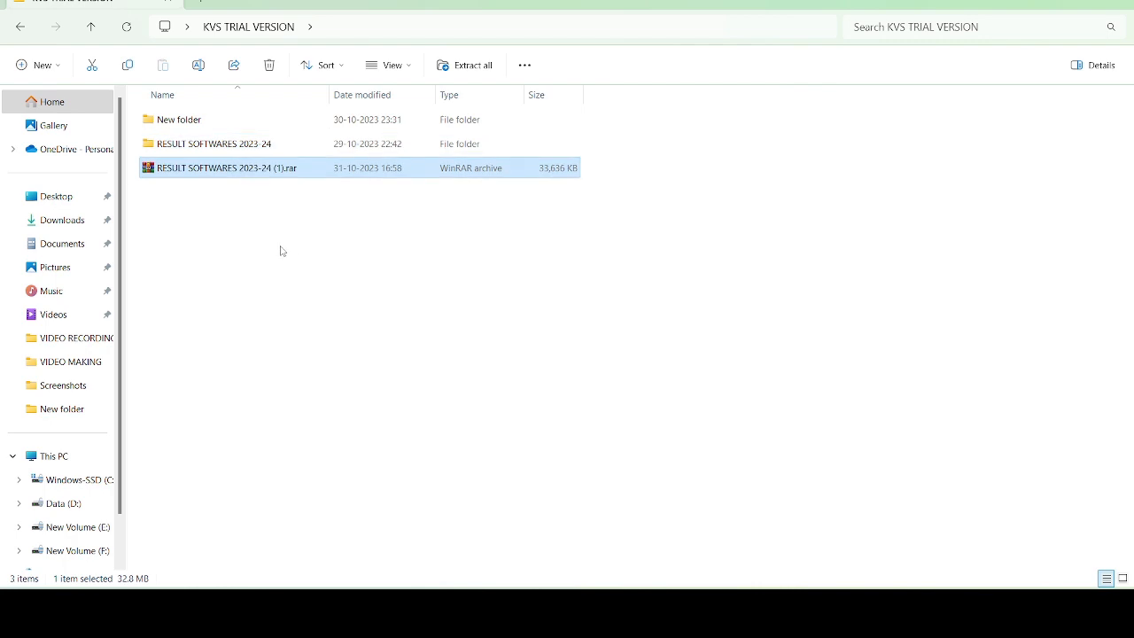
{"action": "left_click", "coordinate": [177, 151]}
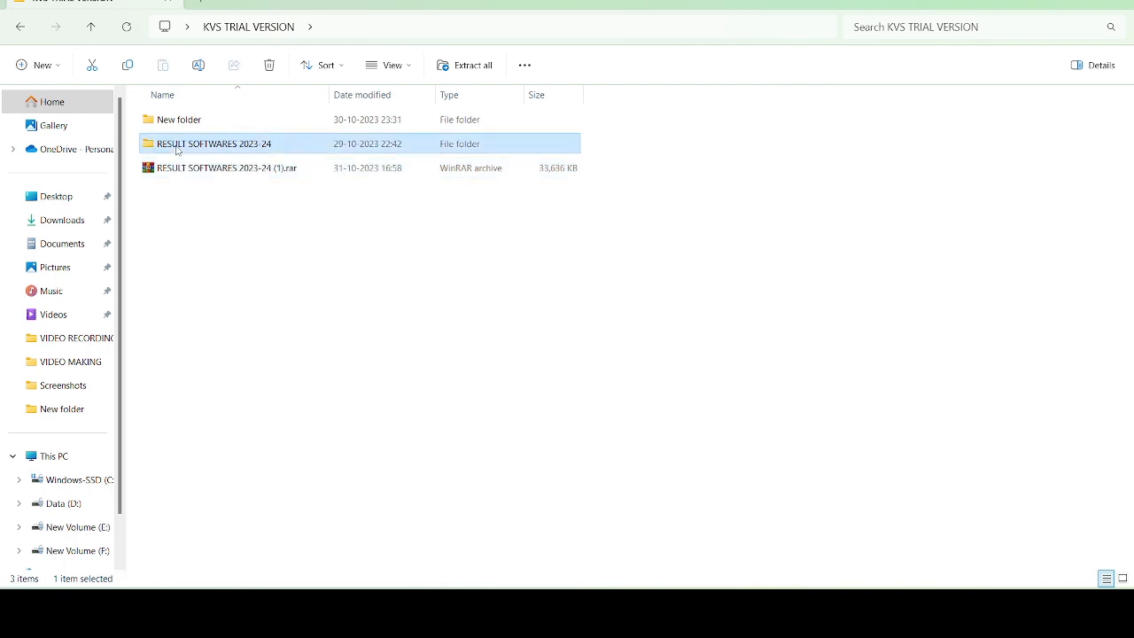
- Inside RESULT SOFTWARES 2023-24, look through the USER MANUAL and TEMPLATE FILES folders
{"action": "double_click", "coordinate": [177, 151]}
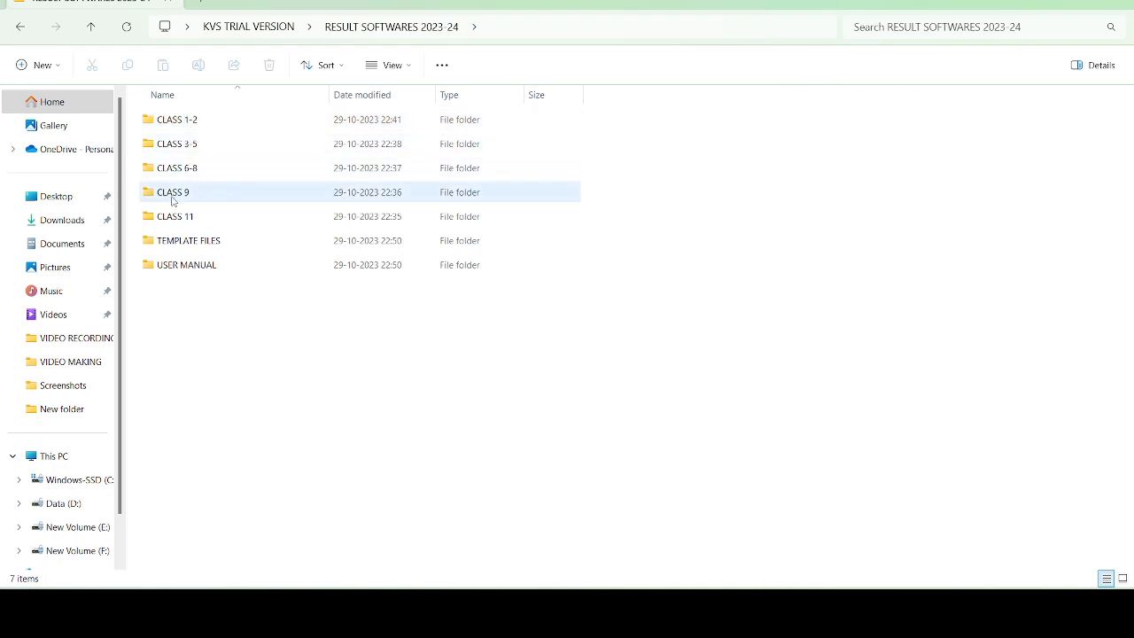
{"action": "left_click", "coordinate": [174, 267]}
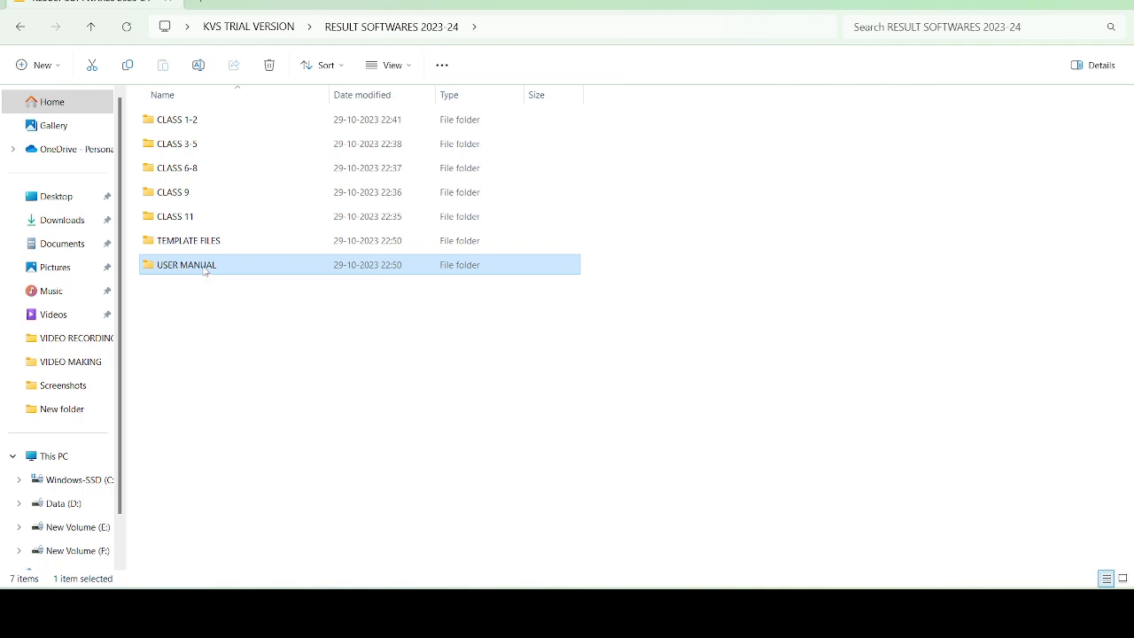
{"action": "double_click", "coordinate": [204, 270]}
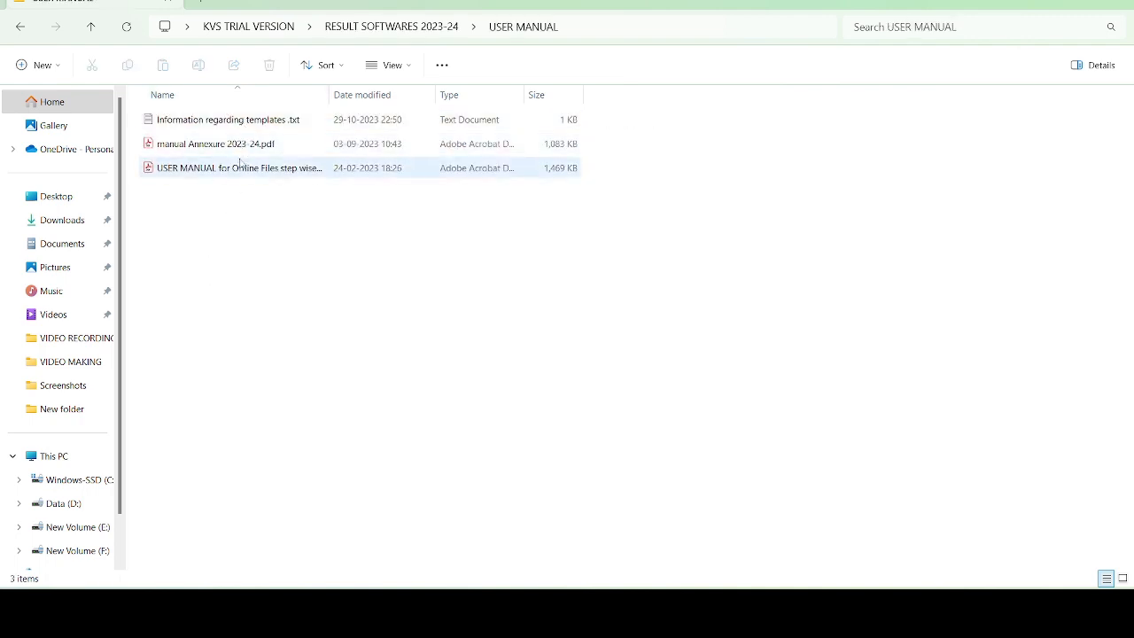
{"action": "left_click", "coordinate": [416, 27]}
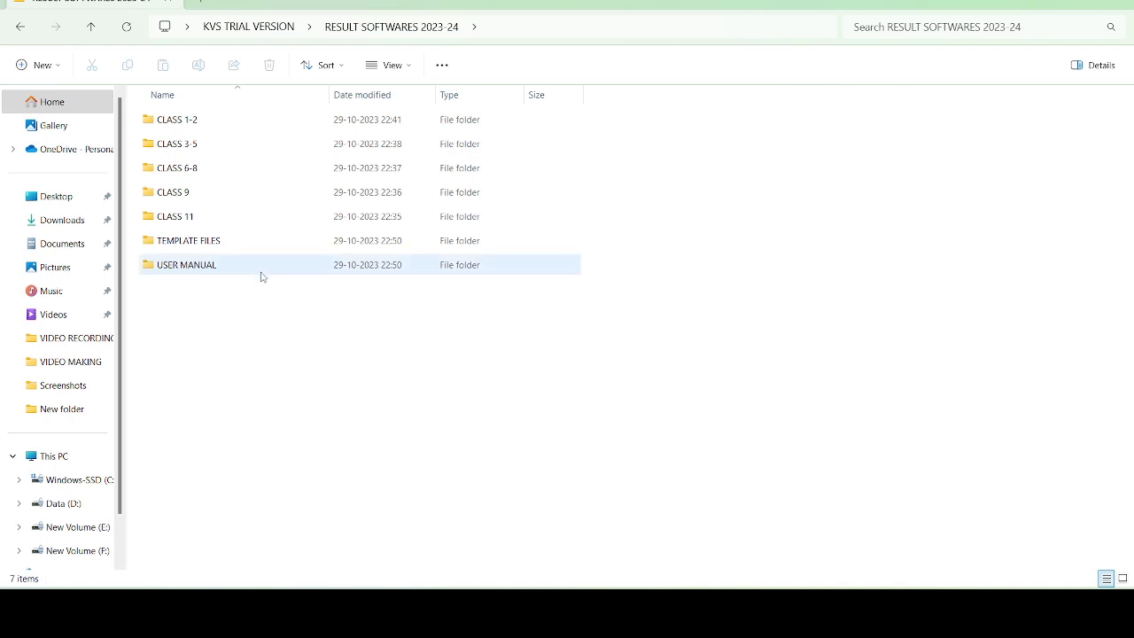
{"action": "double_click", "coordinate": [222, 248]}
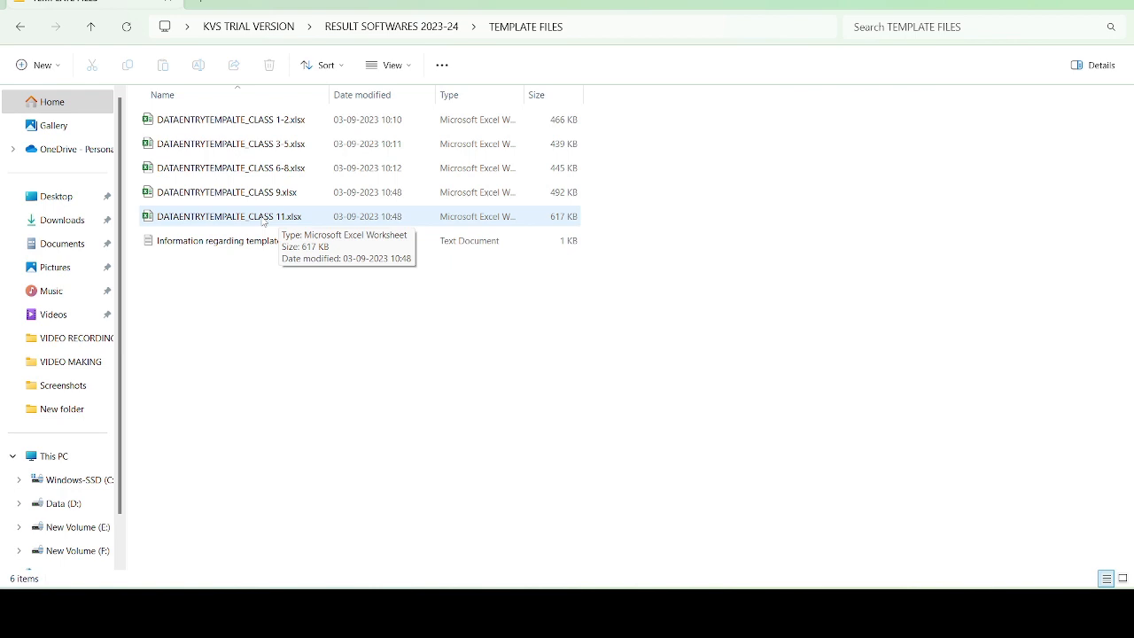
{"action": "key", "text": "alt+Left"}
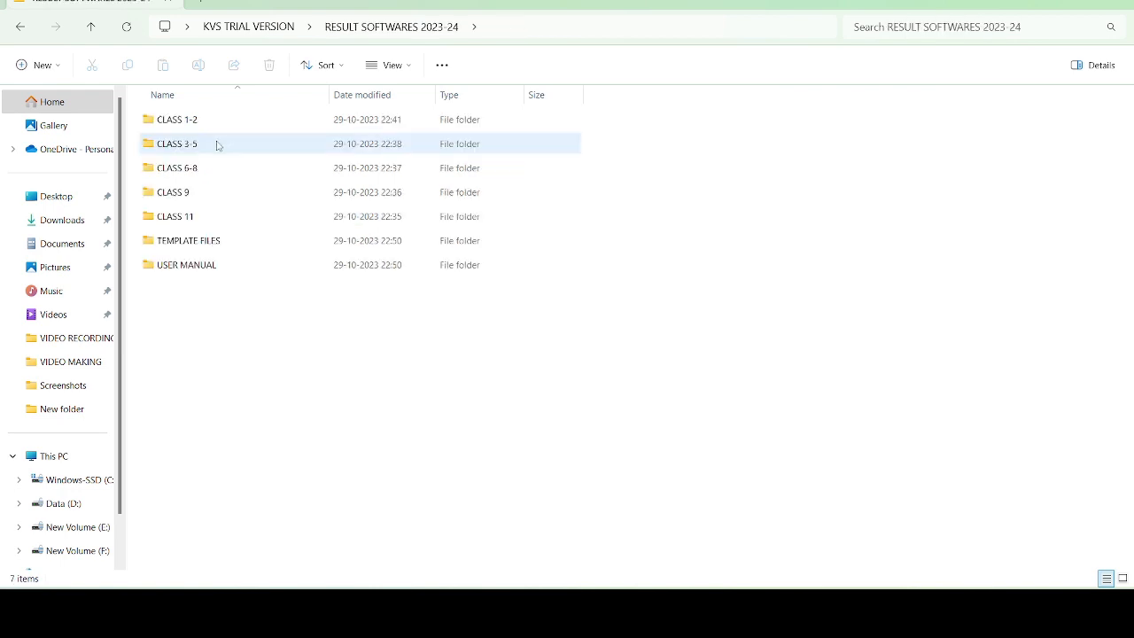
- Look into the CLASS 3-5, CLASS 6-8 and CLASS 11 folders one after another
{"action": "double_click", "coordinate": [218, 144]}
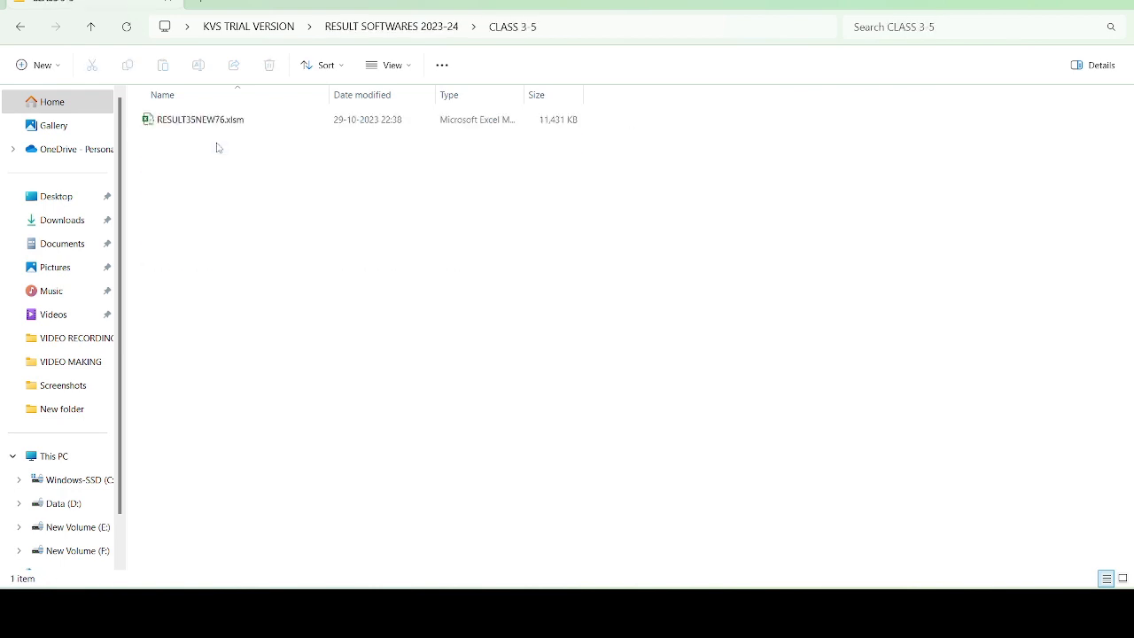
{"action": "left_click", "coordinate": [421, 26]}
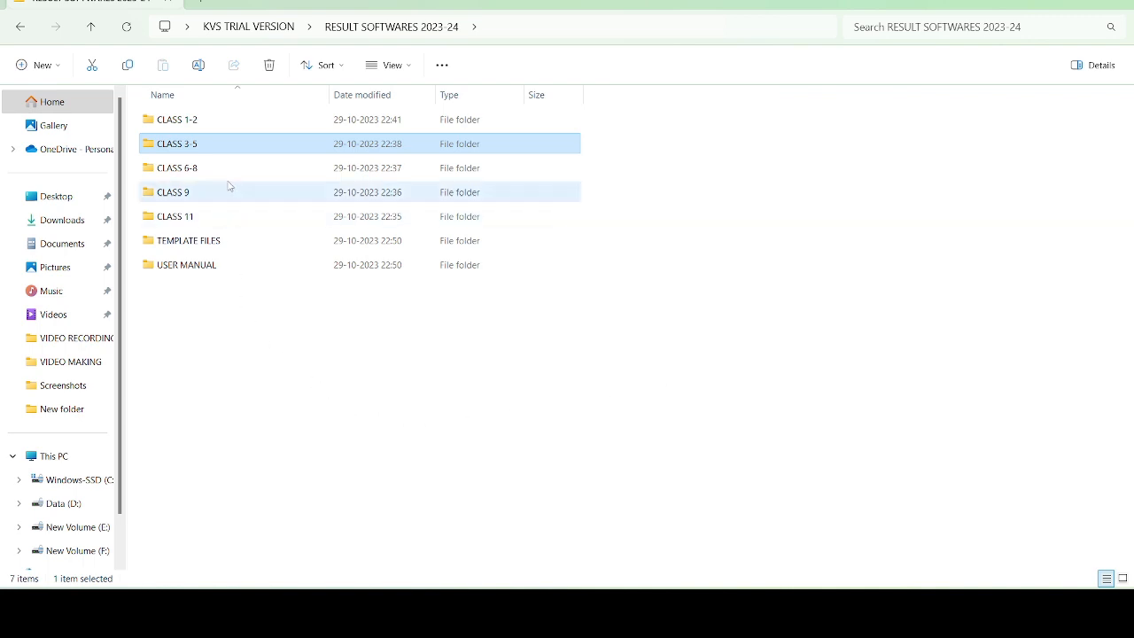
{"action": "double_click", "coordinate": [195, 168]}
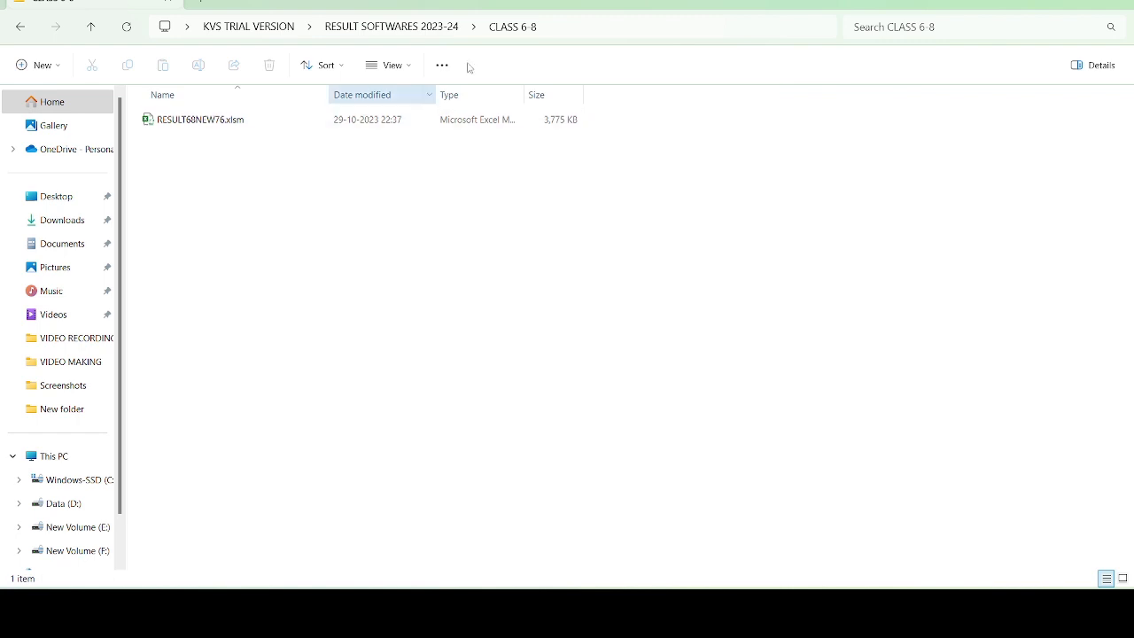
{"action": "left_click", "coordinate": [393, 28]}
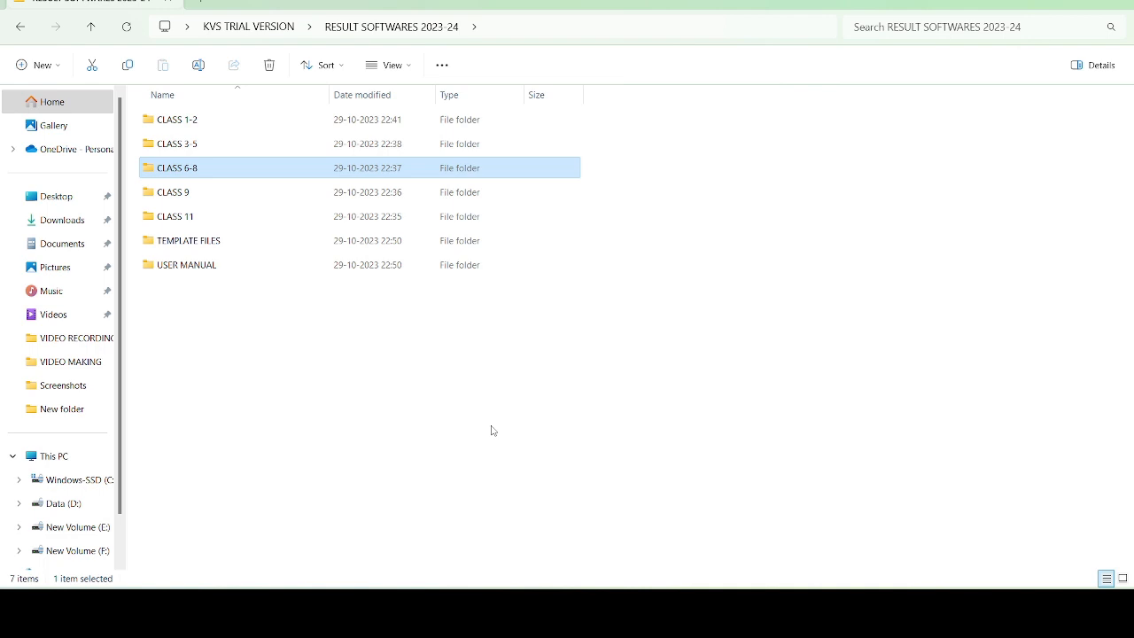
{"action": "double_click", "coordinate": [197, 218]}
{"action": "left_click", "coordinate": [392, 27]}
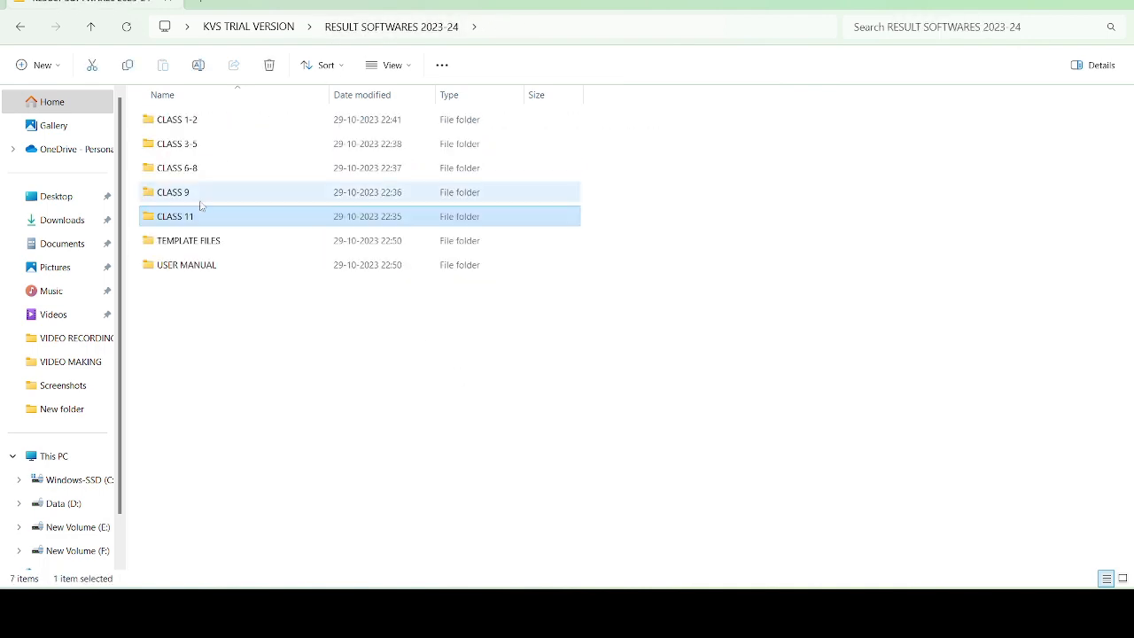
- Recheck CLASS 6-8 and TEMPLATE FILES, then open the CLASS 3-5 folder
{"action": "double_click", "coordinate": [193, 170]}
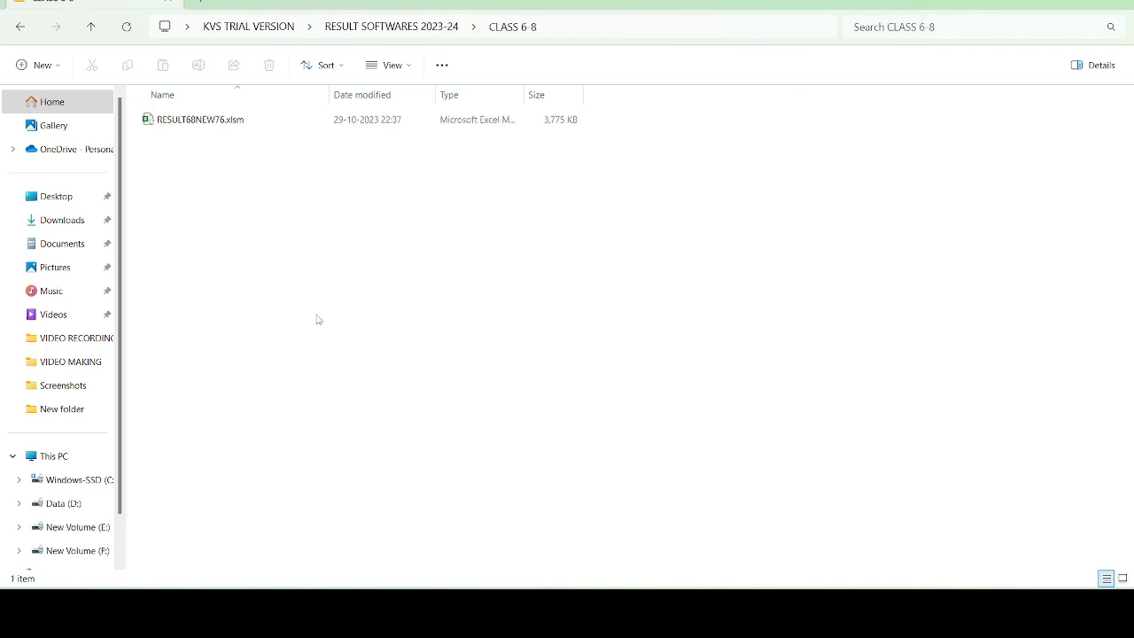
{"action": "left_click", "coordinate": [410, 27]}
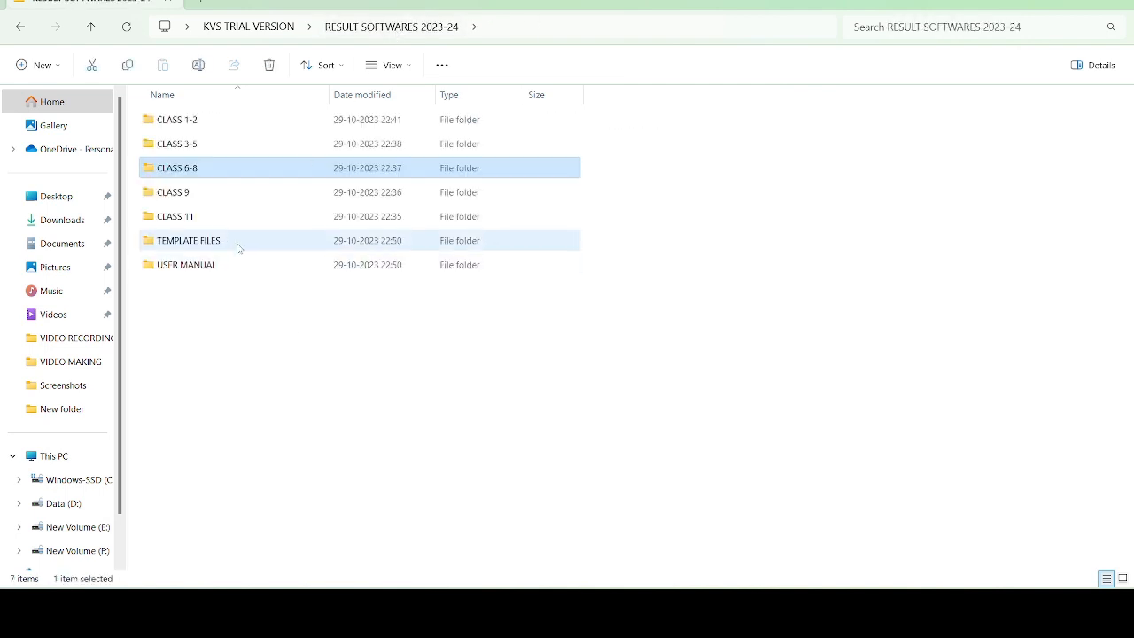
{"action": "double_click", "coordinate": [238, 246]}
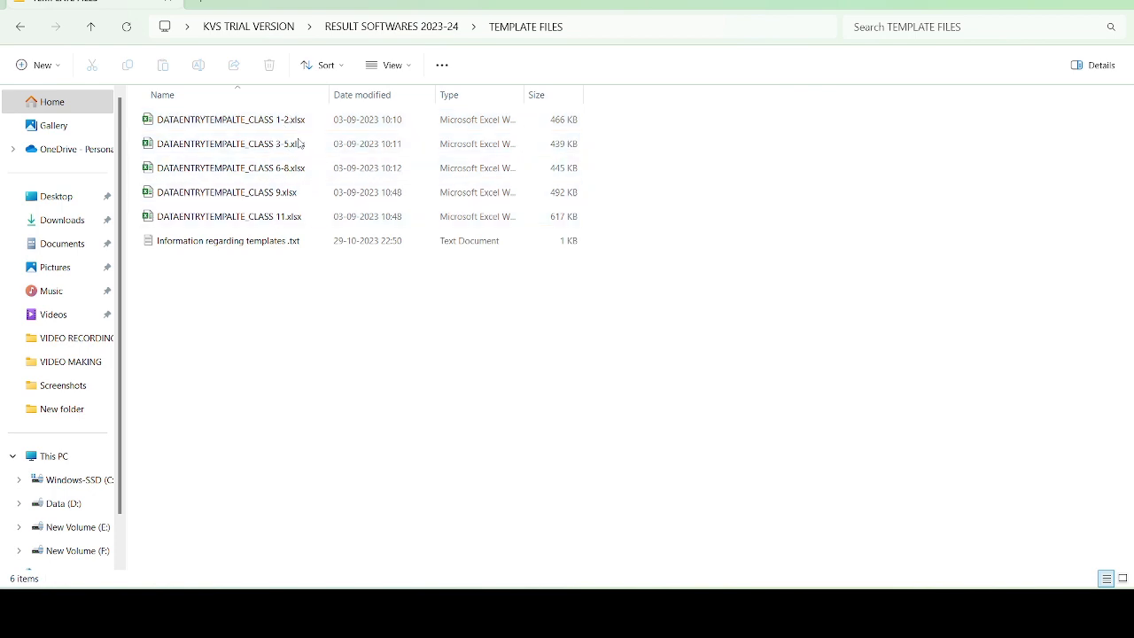
{"action": "left_click", "coordinate": [406, 28]}
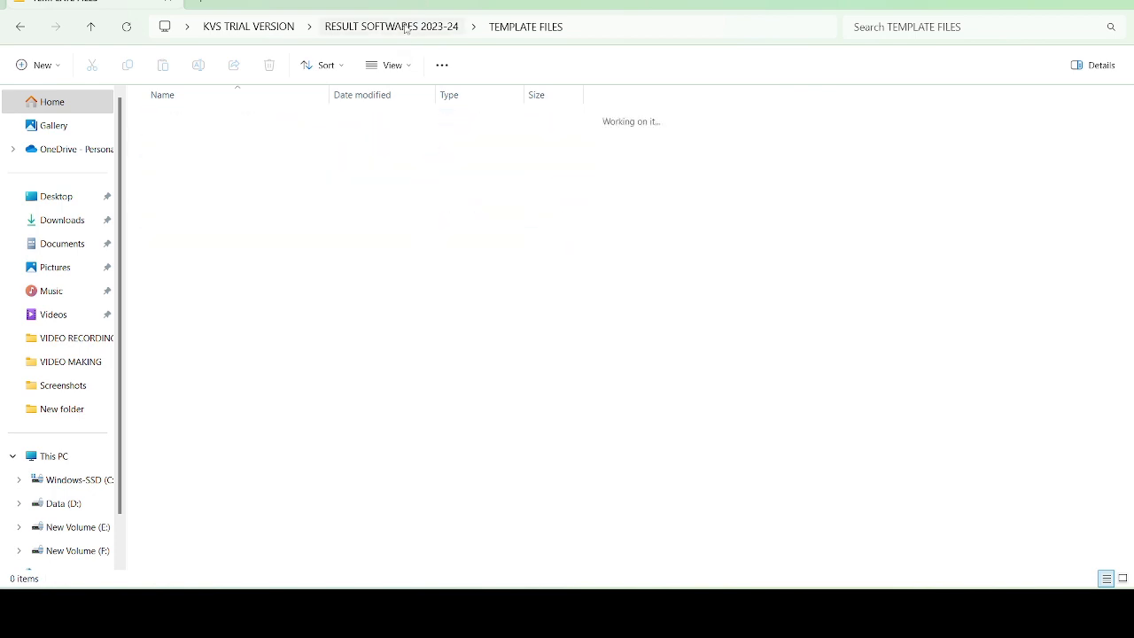
{"action": "left_click", "coordinate": [188, 142]}
{"action": "double_click", "coordinate": [187, 142]}
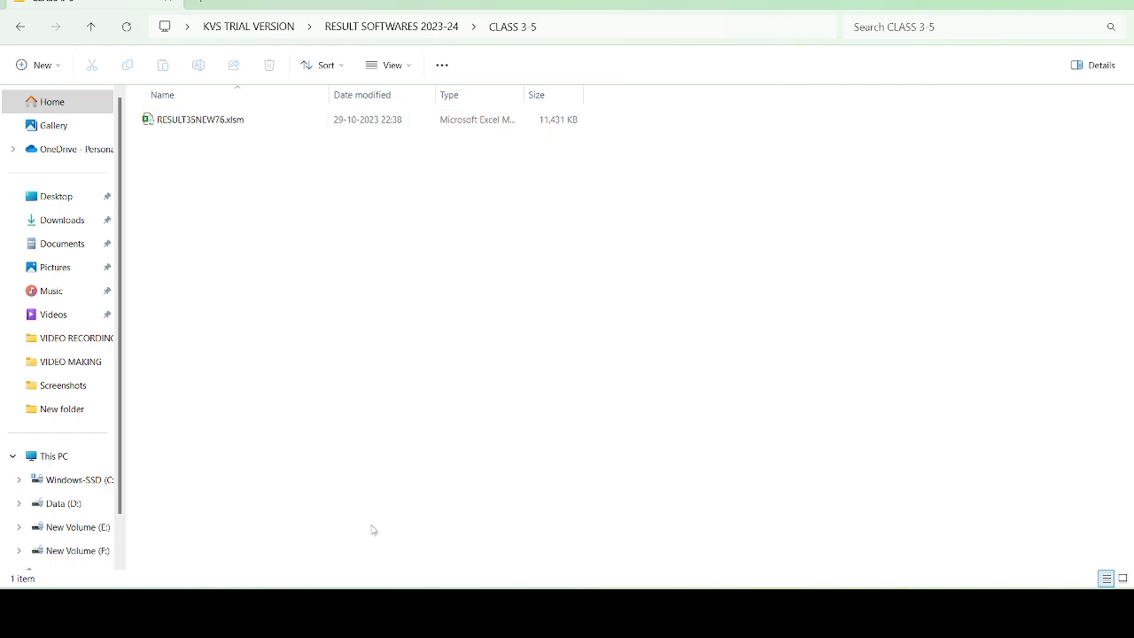
- Open RESULT35NEW76.xlsm with its password, maximized, recovery pane closed and editing enabled
{"action": "left_click", "coordinate": [210, 118]}
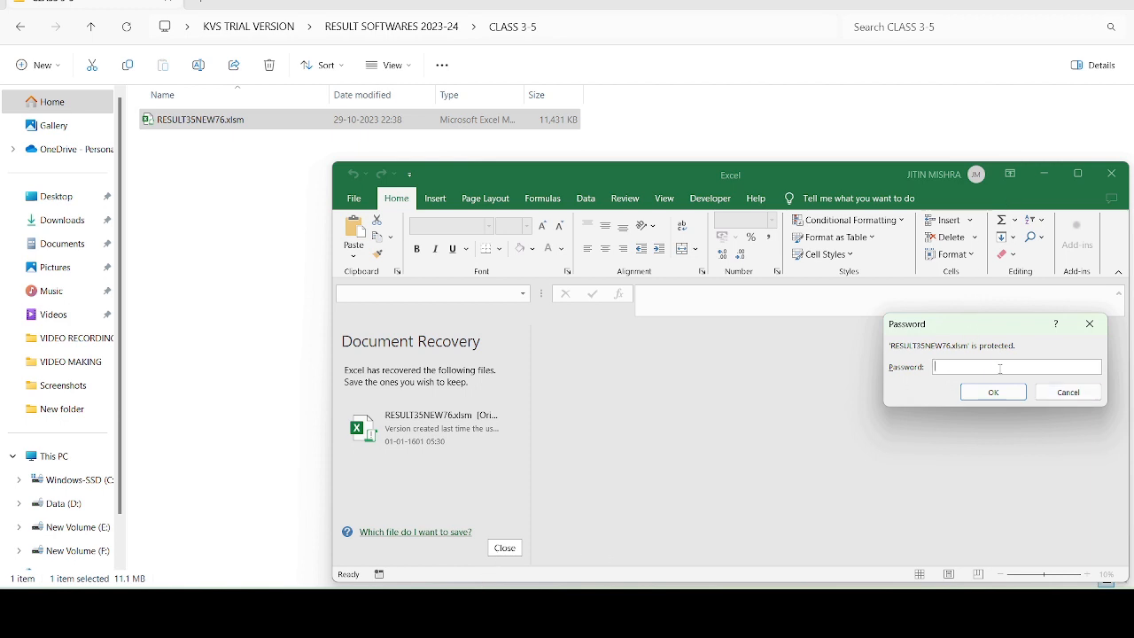
{"action": "type", "text": "••"}
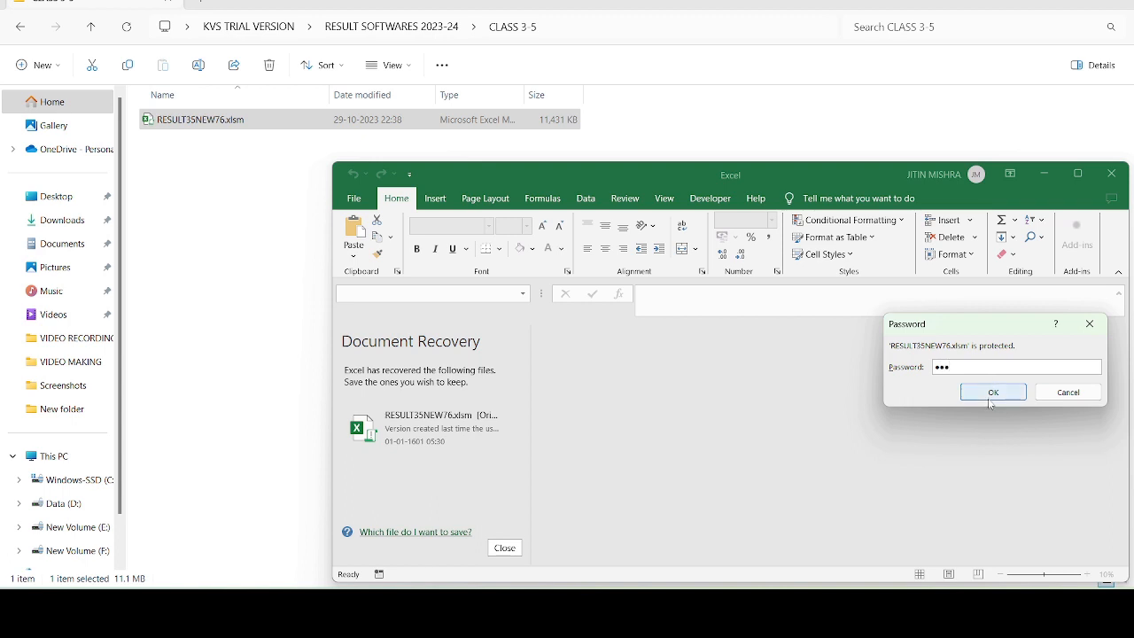
{"action": "left_click", "coordinate": [992, 393]}
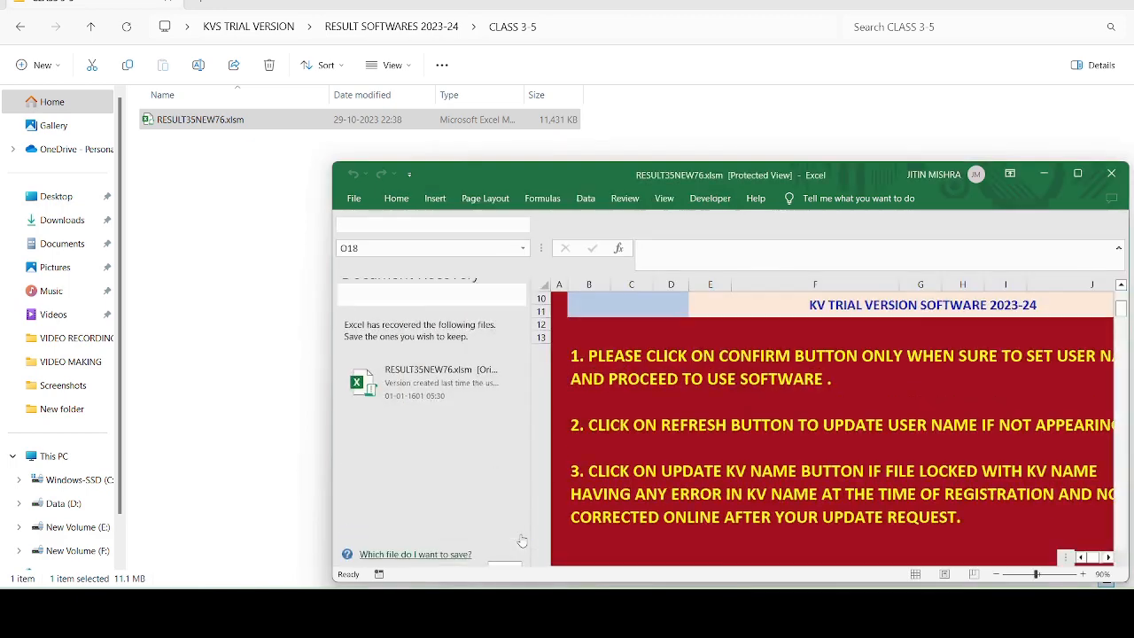
{"action": "left_click", "coordinate": [1082, 175]}
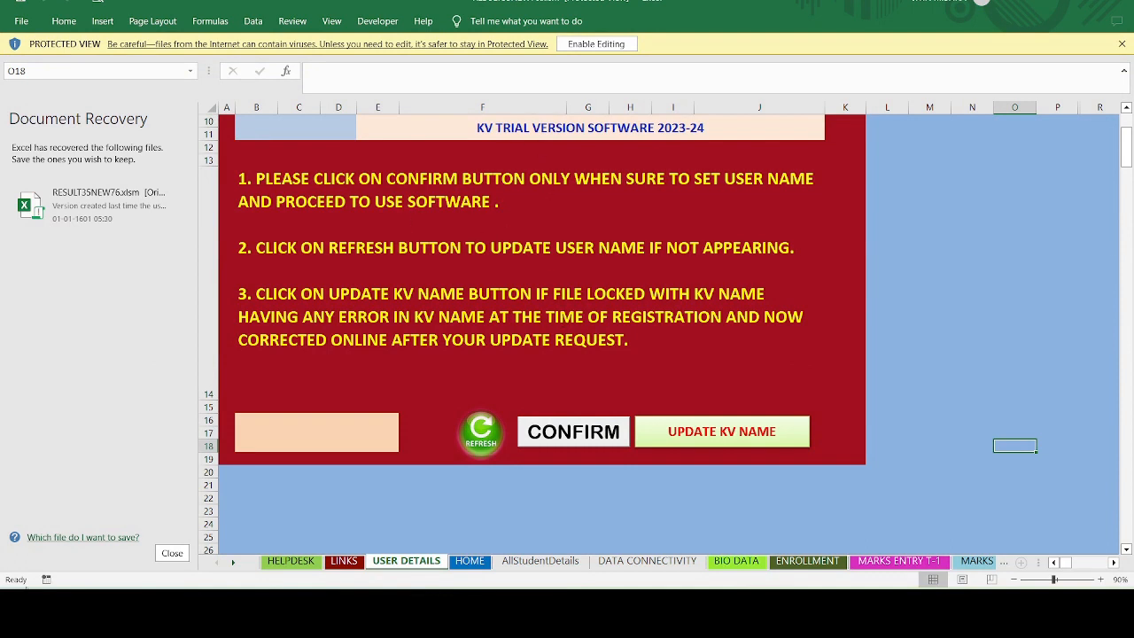
{"action": "left_click", "coordinate": [172, 552]}
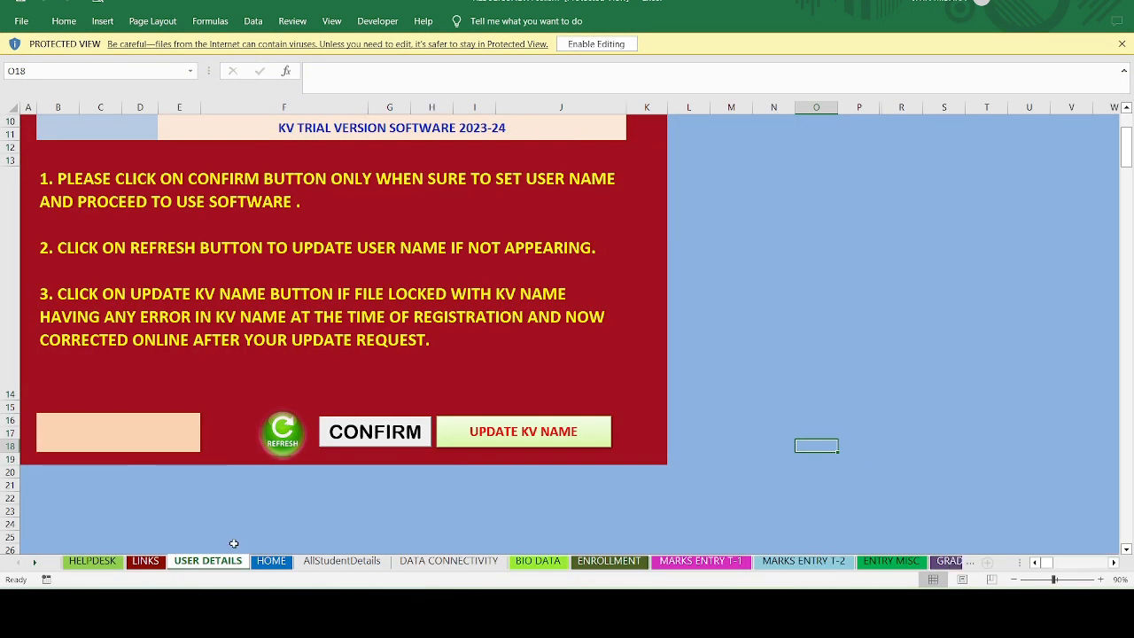
{"action": "left_click", "coordinate": [615, 45]}
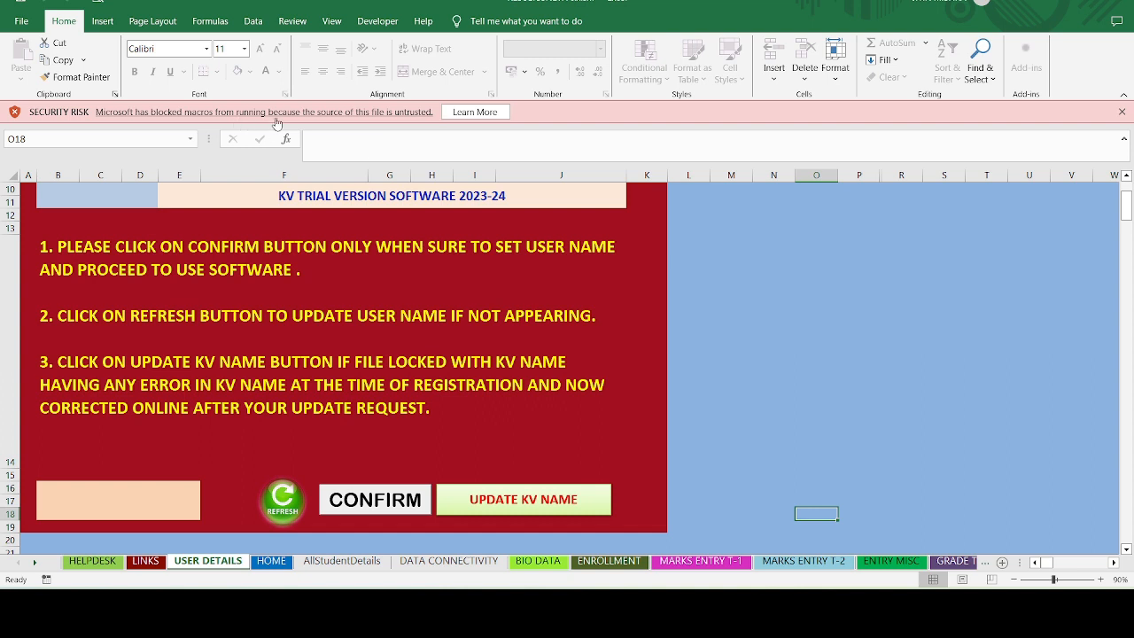
- Set Trust Center macro settings to 'Enable all macros', then save and close the workbook
{"action": "left_click", "coordinate": [12, 23]}
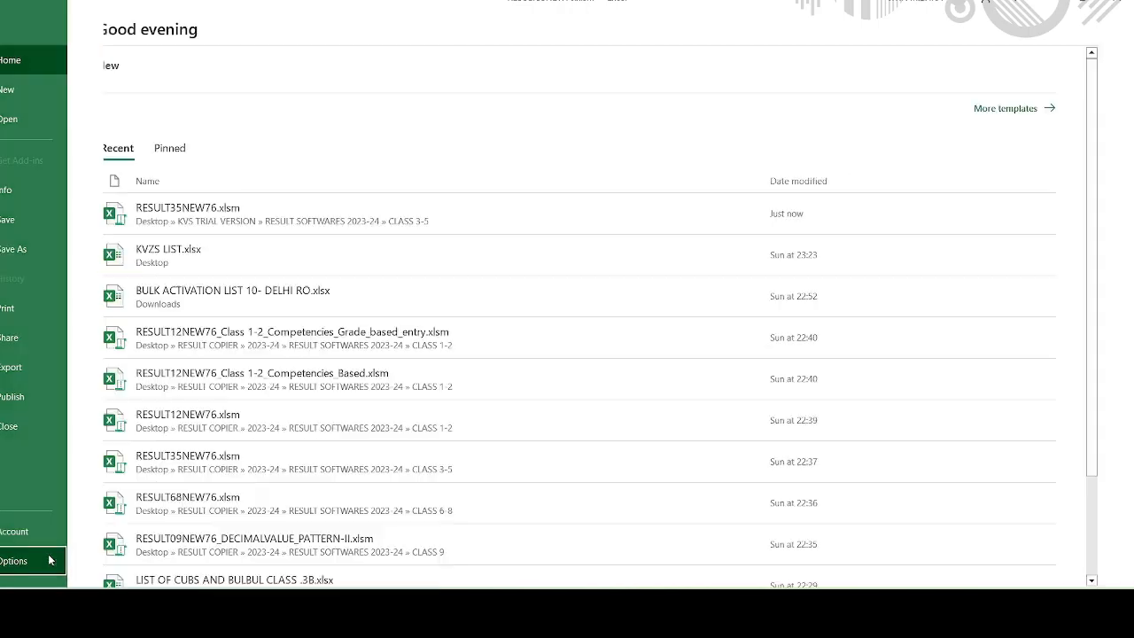
{"action": "left_click", "coordinate": [48, 554]}
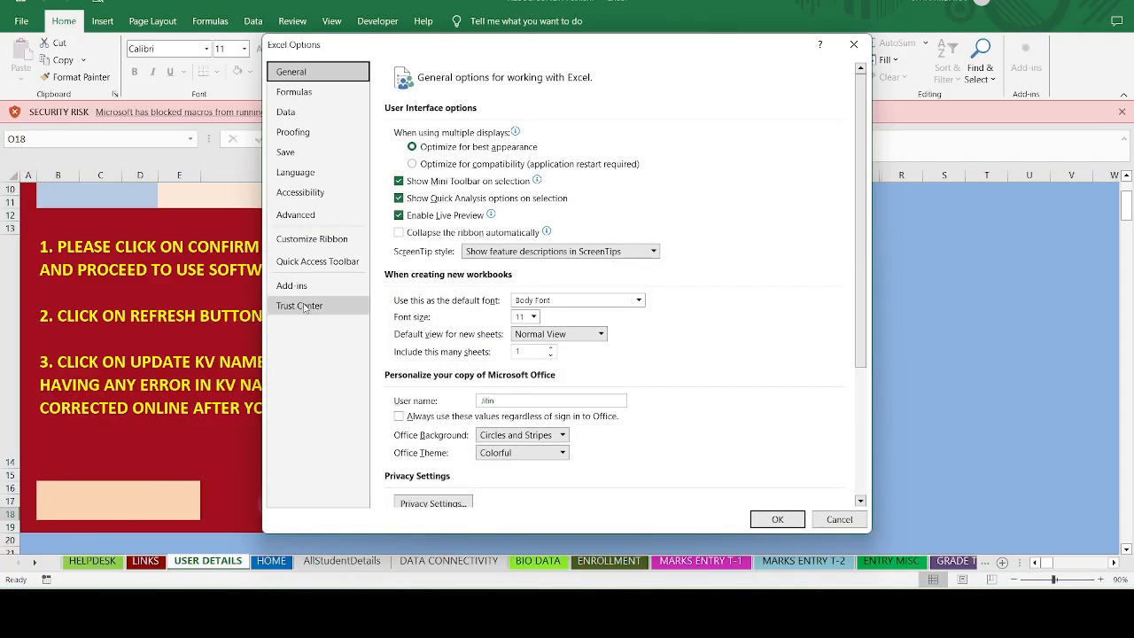
{"action": "left_click", "coordinate": [304, 307]}
{"action": "left_click", "coordinate": [800, 219]}
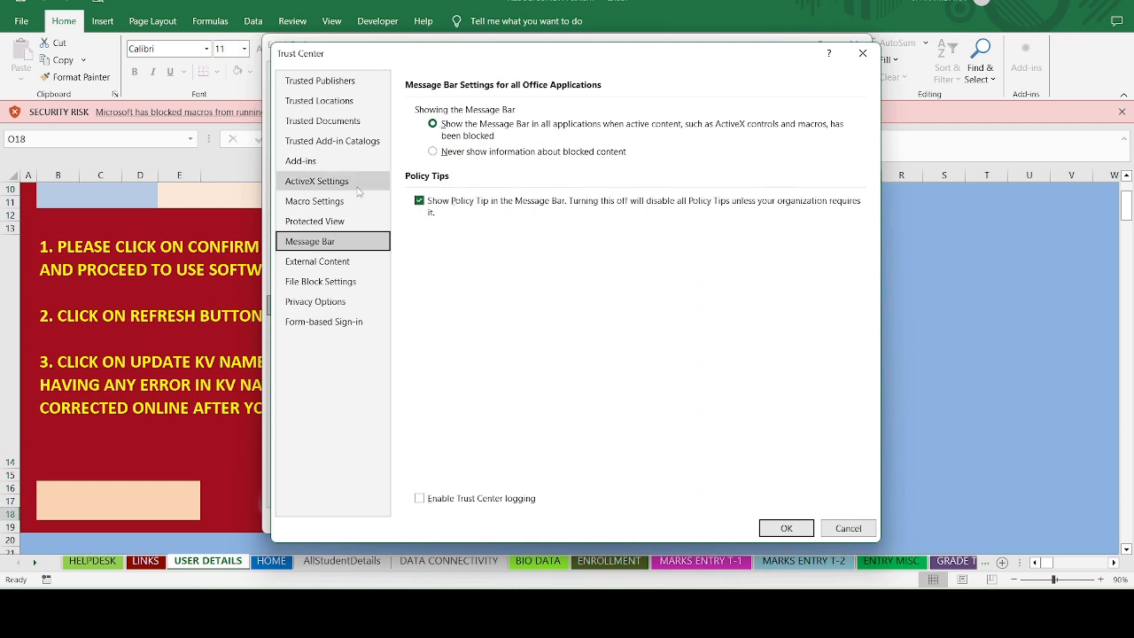
{"action": "left_click", "coordinate": [332, 206]}
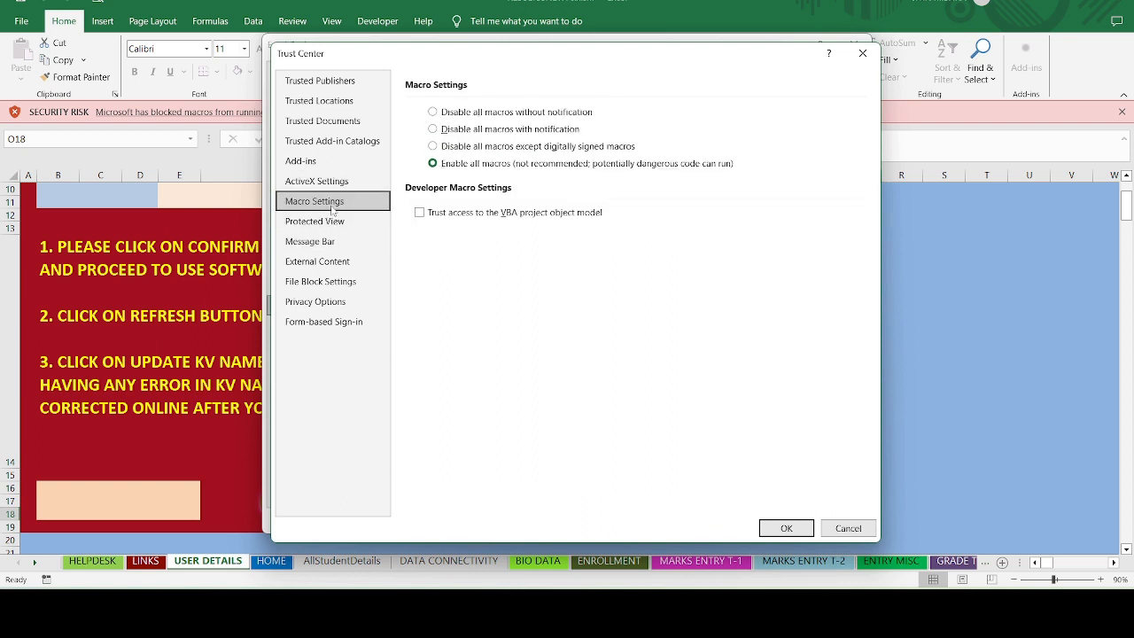
{"action": "left_click", "coordinate": [462, 167]}
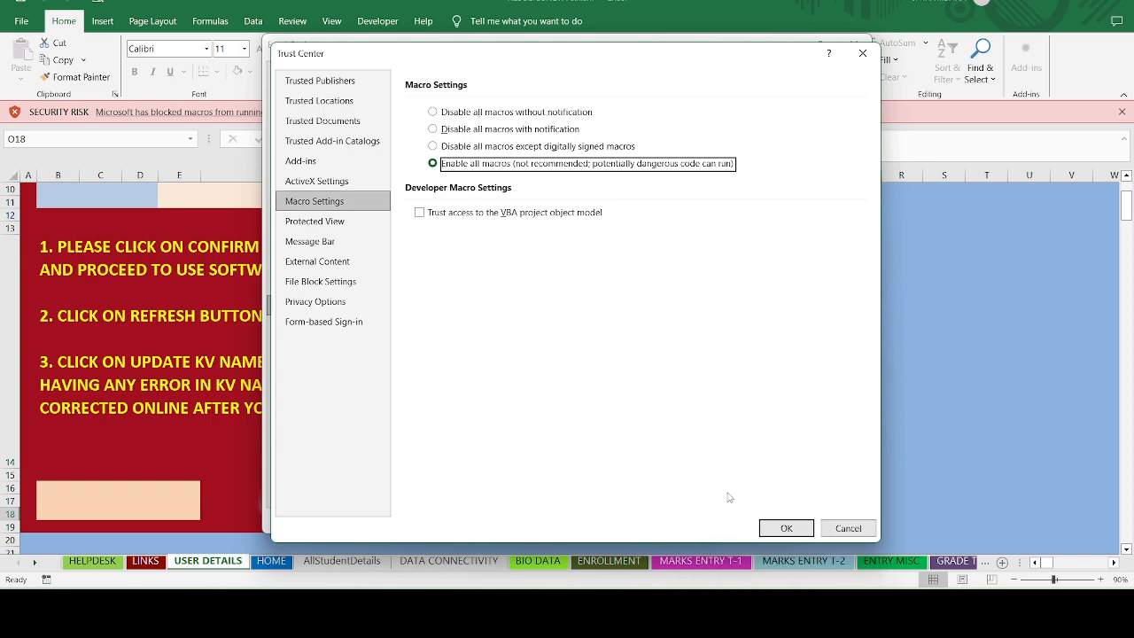
{"action": "left_click", "coordinate": [767, 531]}
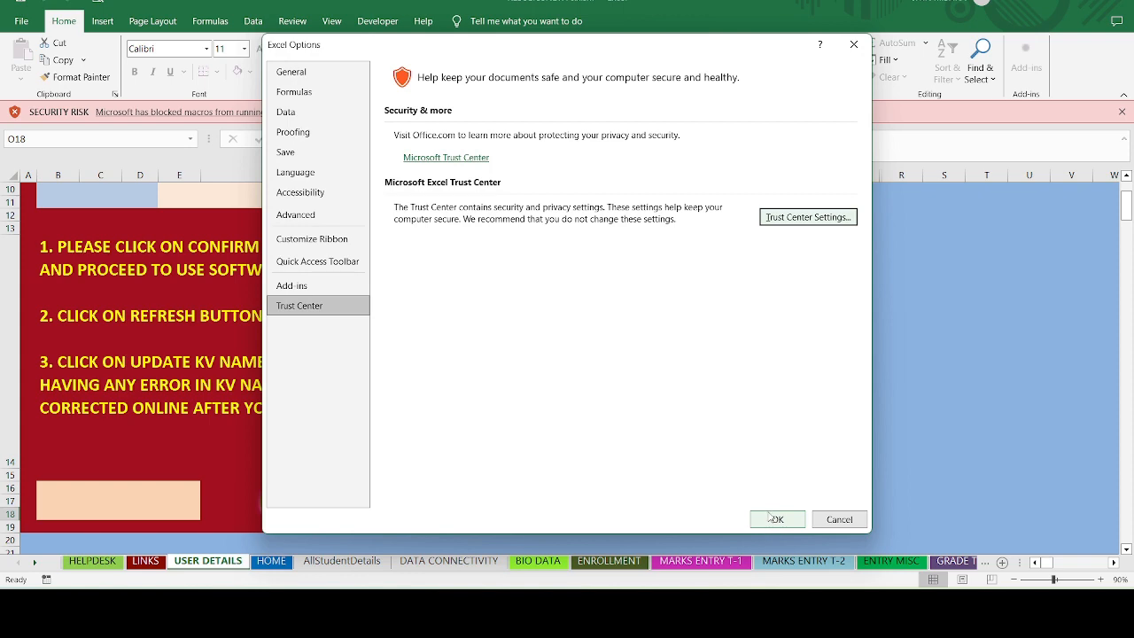
{"action": "left_click", "coordinate": [774, 519]}
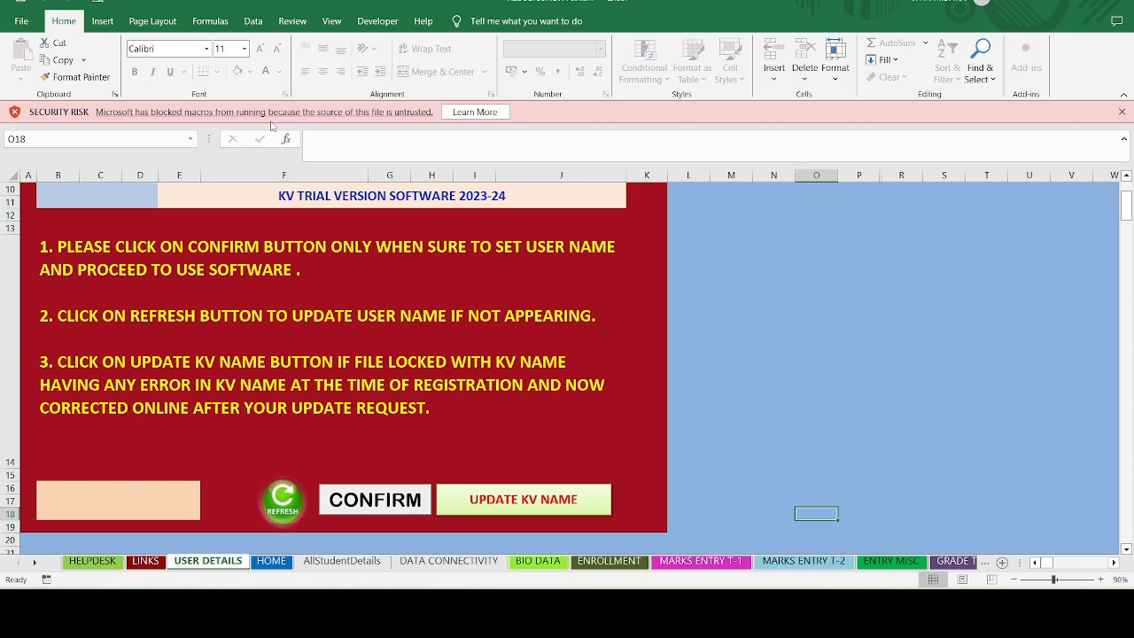
{"action": "left_click", "coordinate": [31, 4]}
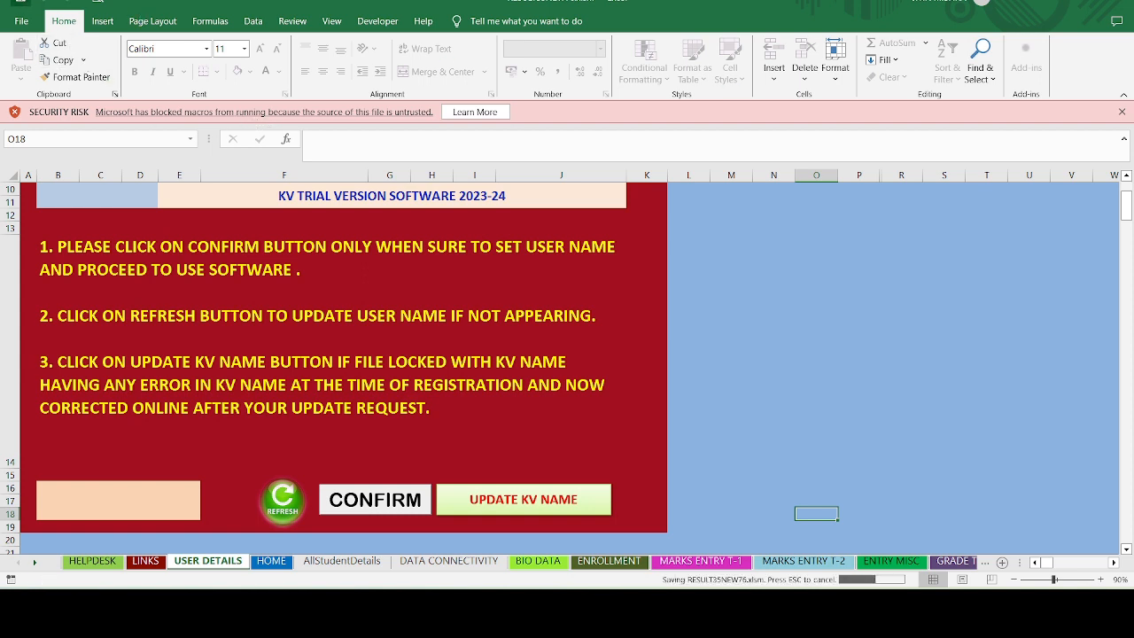
{"action": "left_click", "coordinate": [1120, 3]}
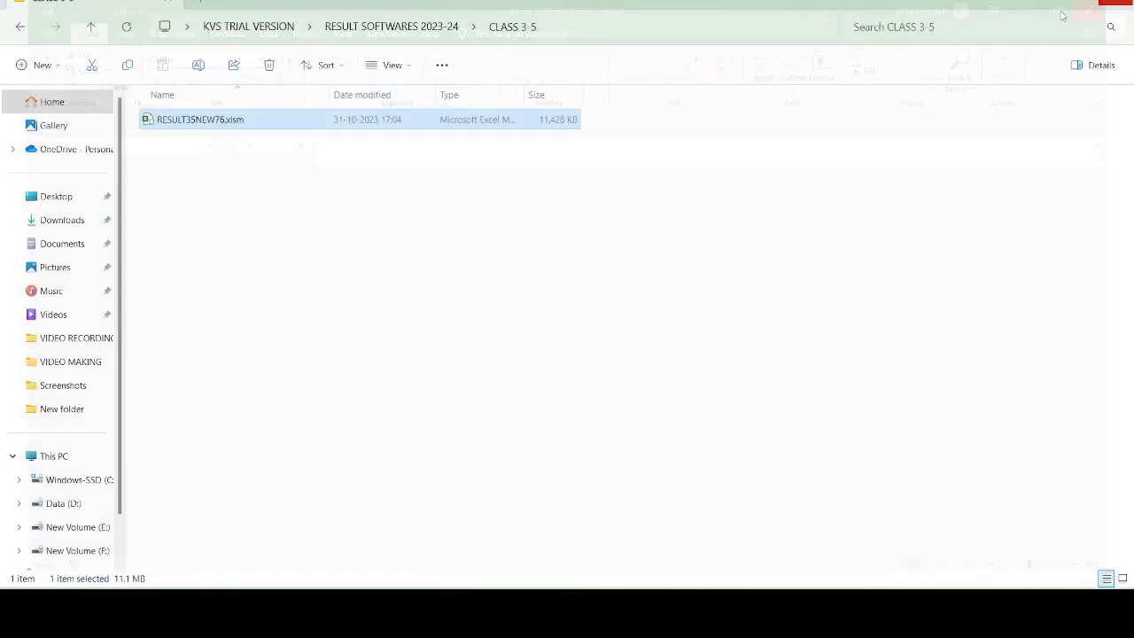
- Tick Unblock in RESULT35NEW76.xlsm's properties and apply it, then reselect the file
{"action": "right_click", "coordinate": [213, 125]}
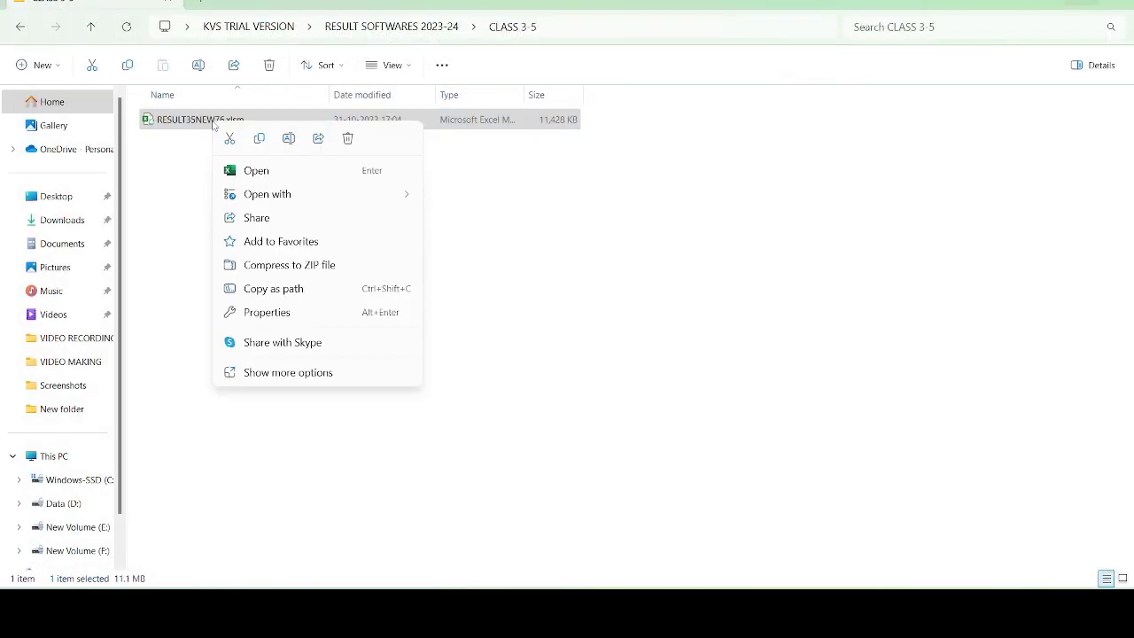
{"action": "left_click", "coordinate": [298, 386]}
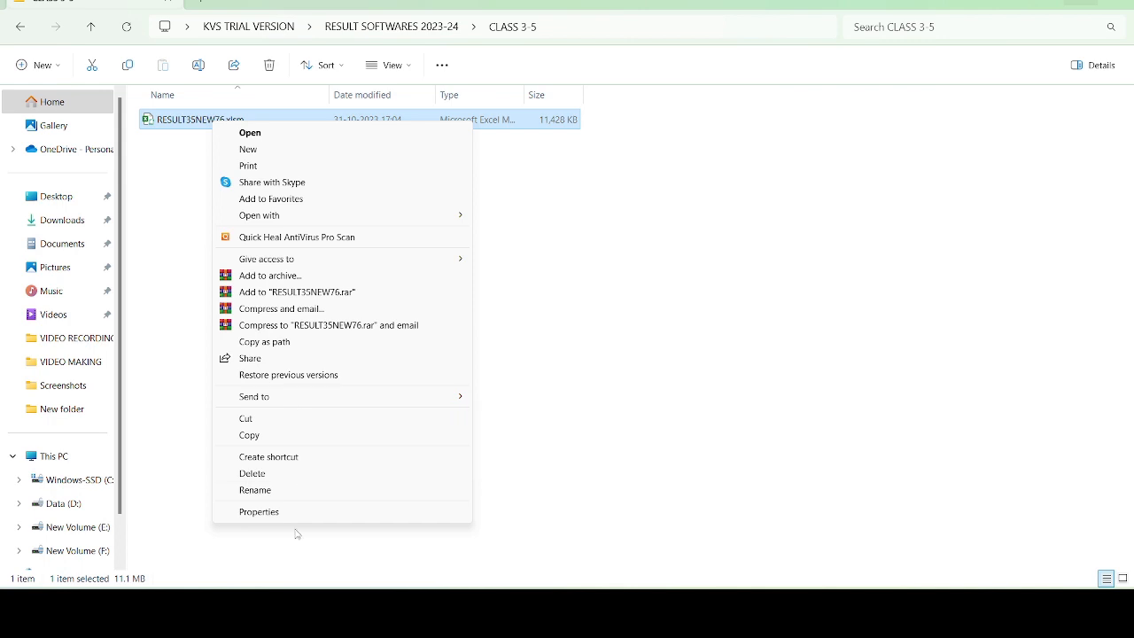
{"action": "left_click", "coordinate": [298, 514]}
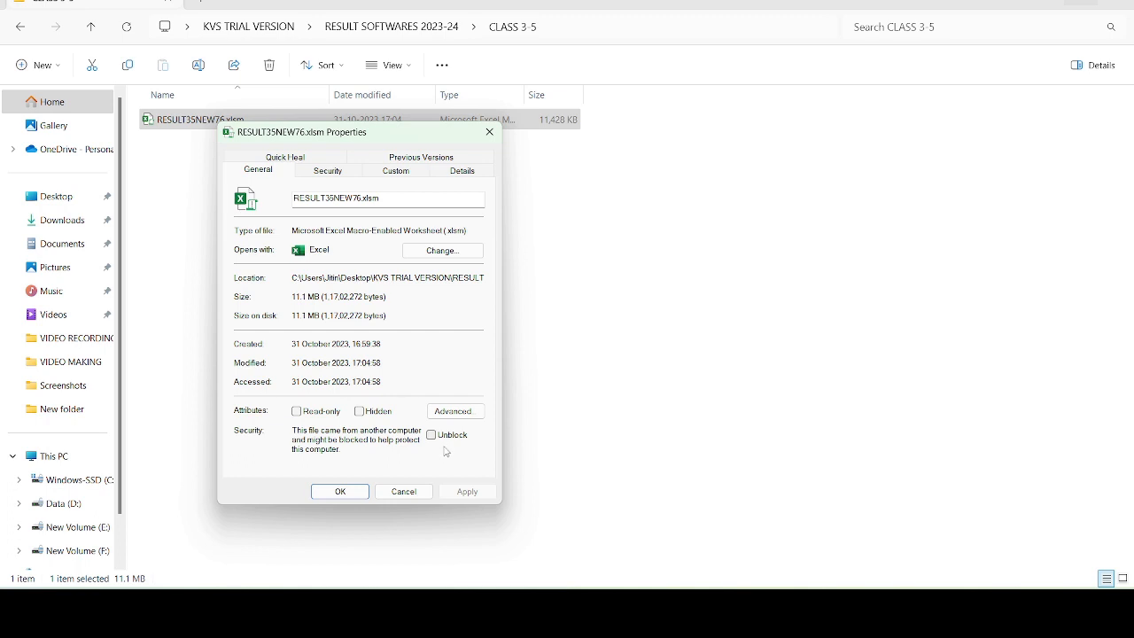
{"action": "left_click", "coordinate": [431, 436]}
{"action": "left_click", "coordinate": [465, 492]}
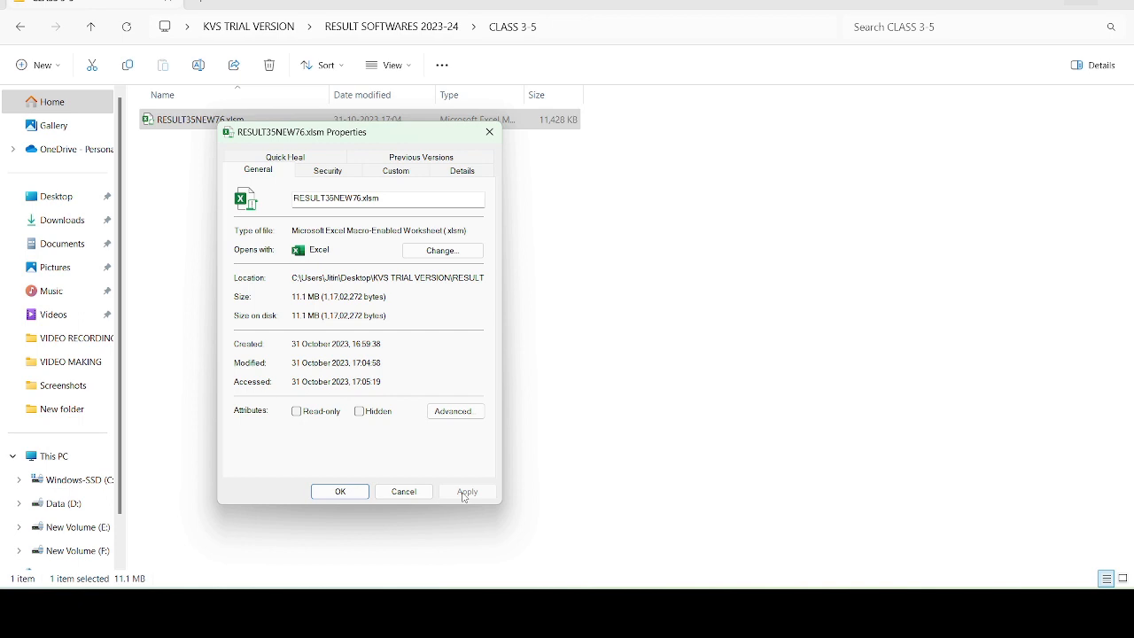
{"action": "left_click", "coordinate": [340, 492]}
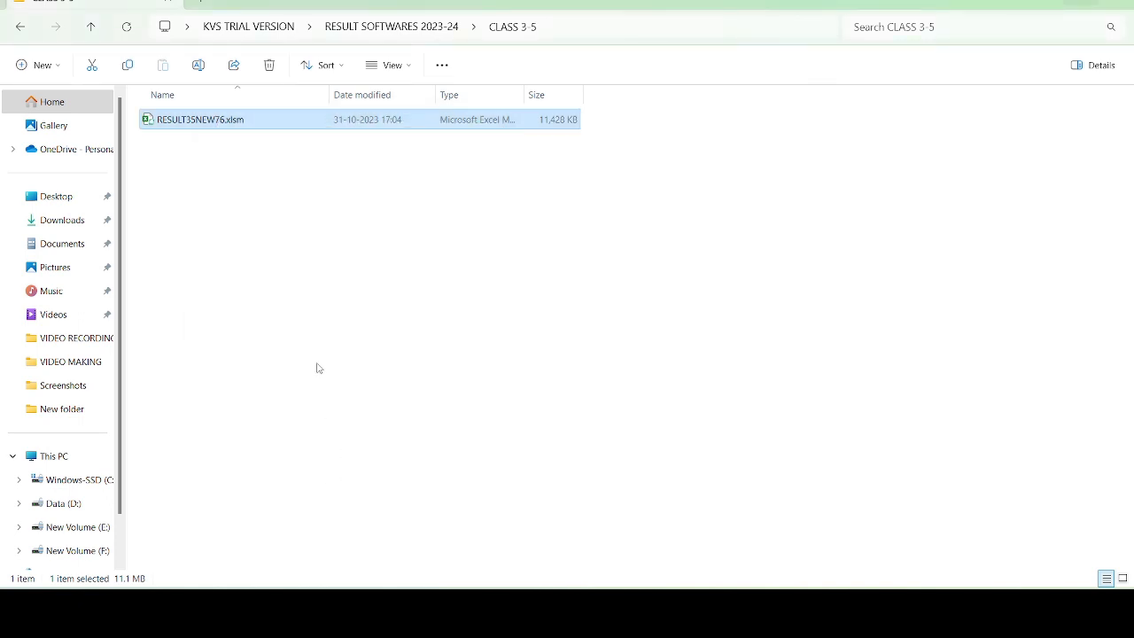
{"action": "left_click", "coordinate": [317, 367]}
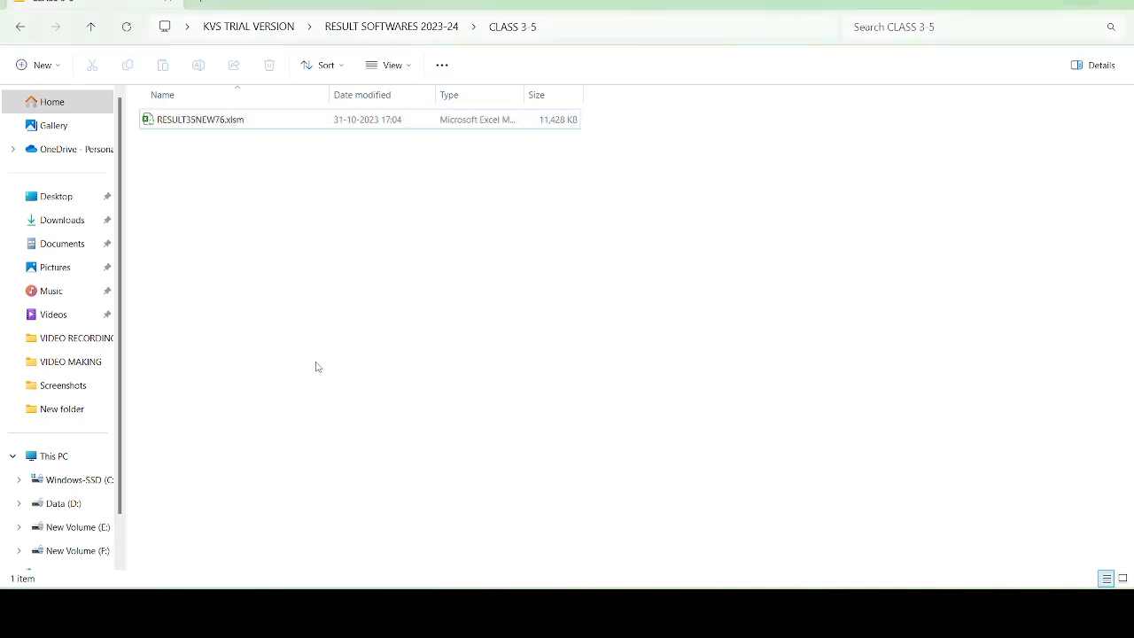
{"action": "left_click", "coordinate": [247, 123]}
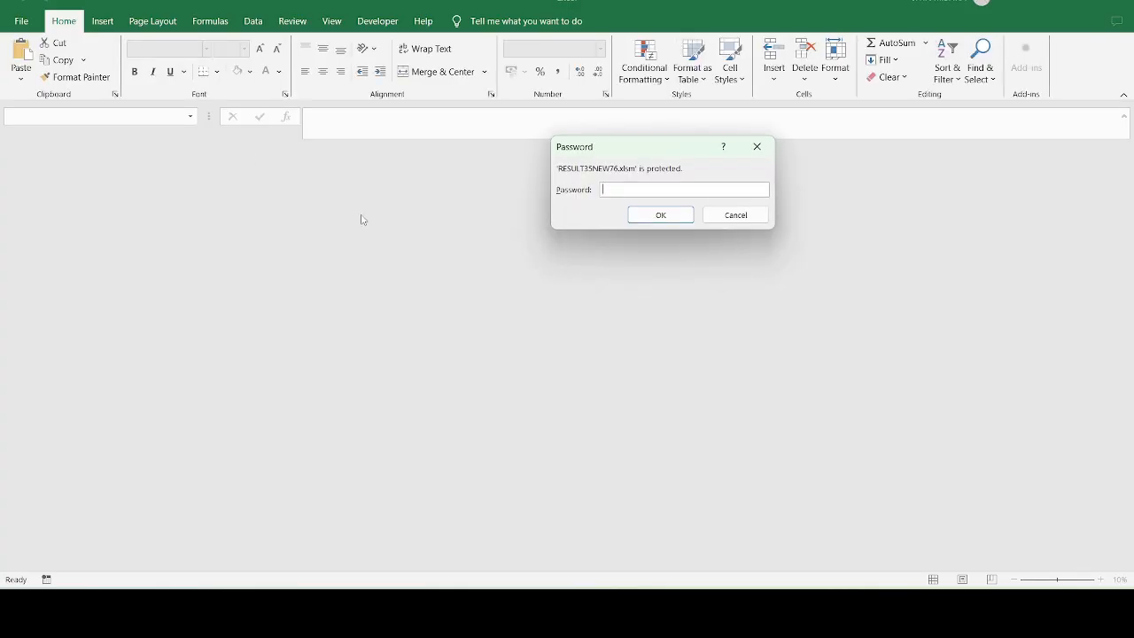
- Open the workbook with its password, dismiss the welcome banner, enable content, then go to the browser
{"action": "key", "text": "Return"}
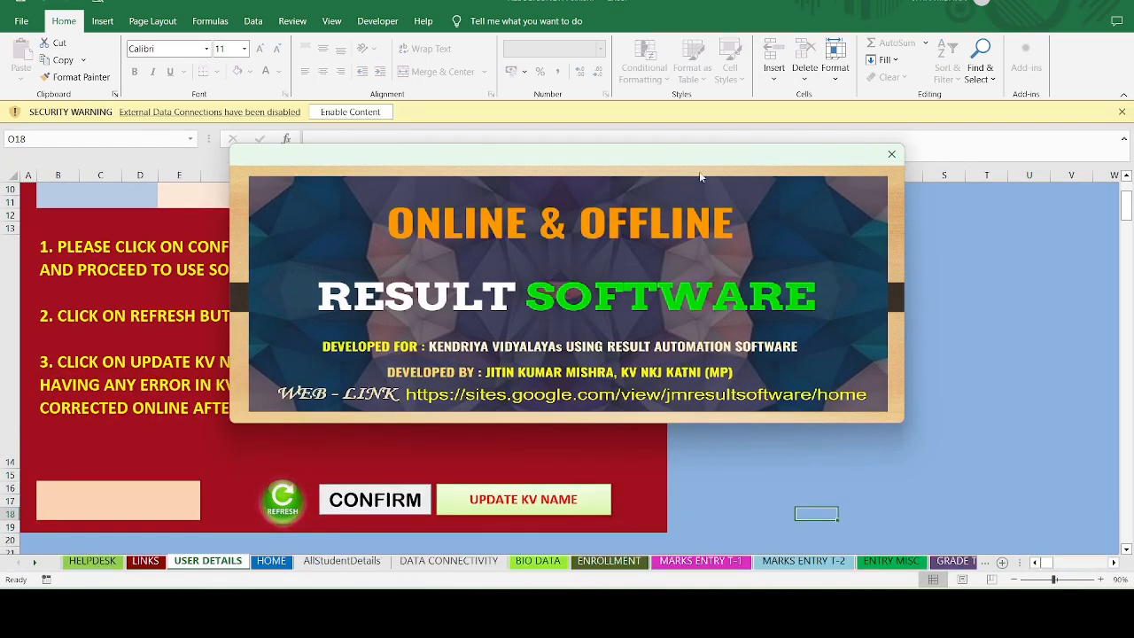
{"action": "left_click", "coordinate": [891, 154]}
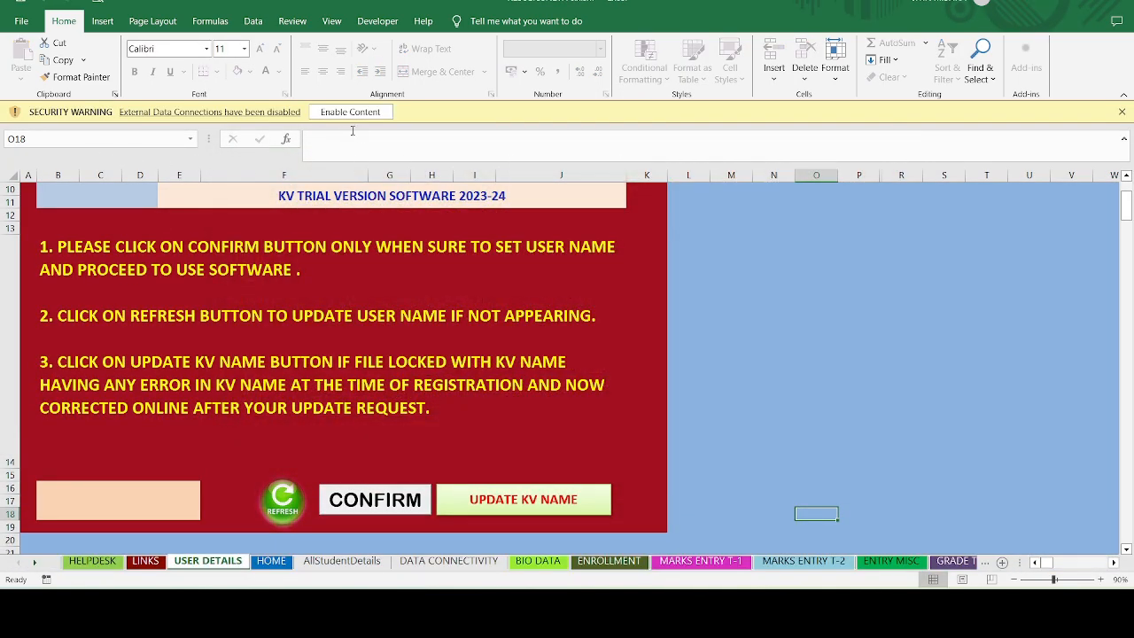
{"action": "left_click", "coordinate": [381, 115]}
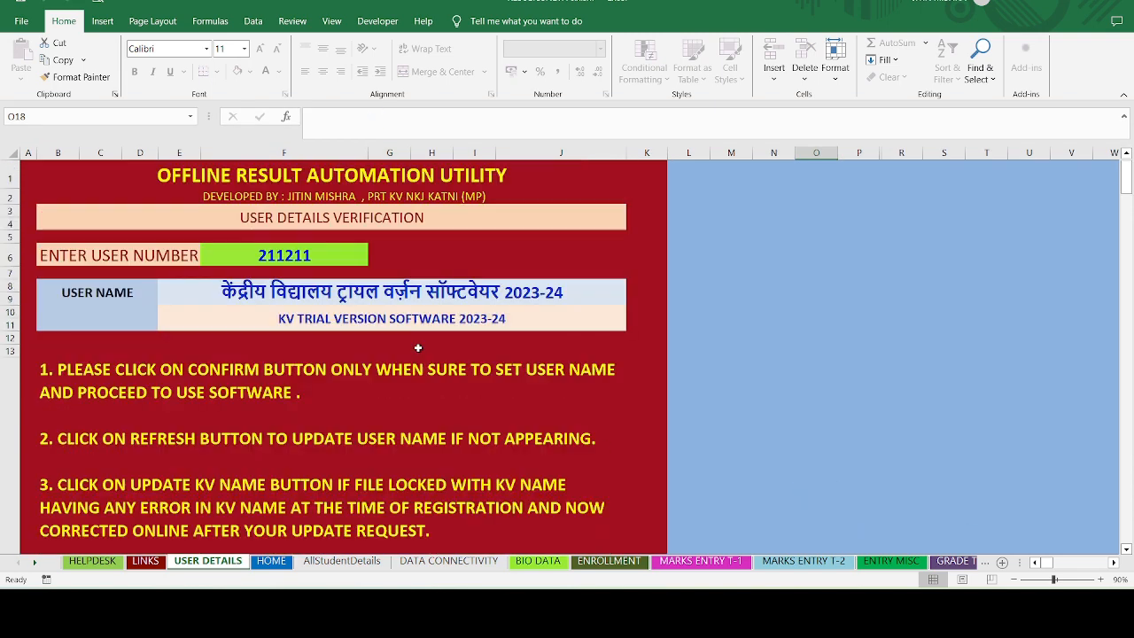
{"action": "scroll", "coordinate": [416, 346], "scroll_direction": "up", "scroll_amount": 3}
{"action": "scroll", "coordinate": [348, 299], "scroll_direction": "down", "scroll_amount": 3}
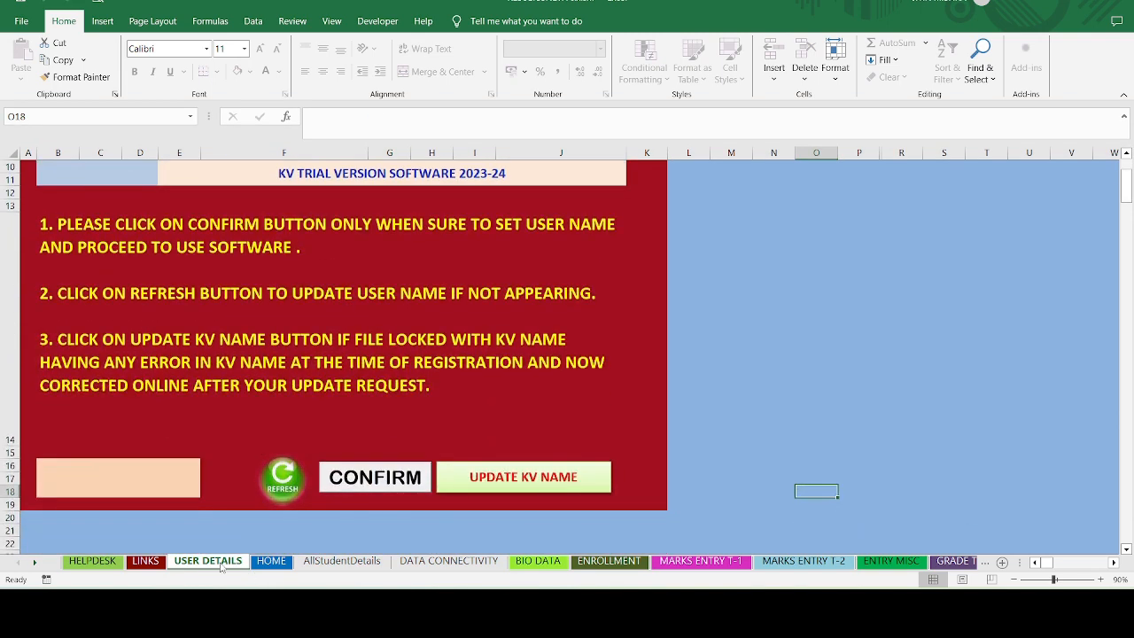
{"action": "scroll", "coordinate": [336, 356], "scroll_direction": "up", "scroll_amount": 2}
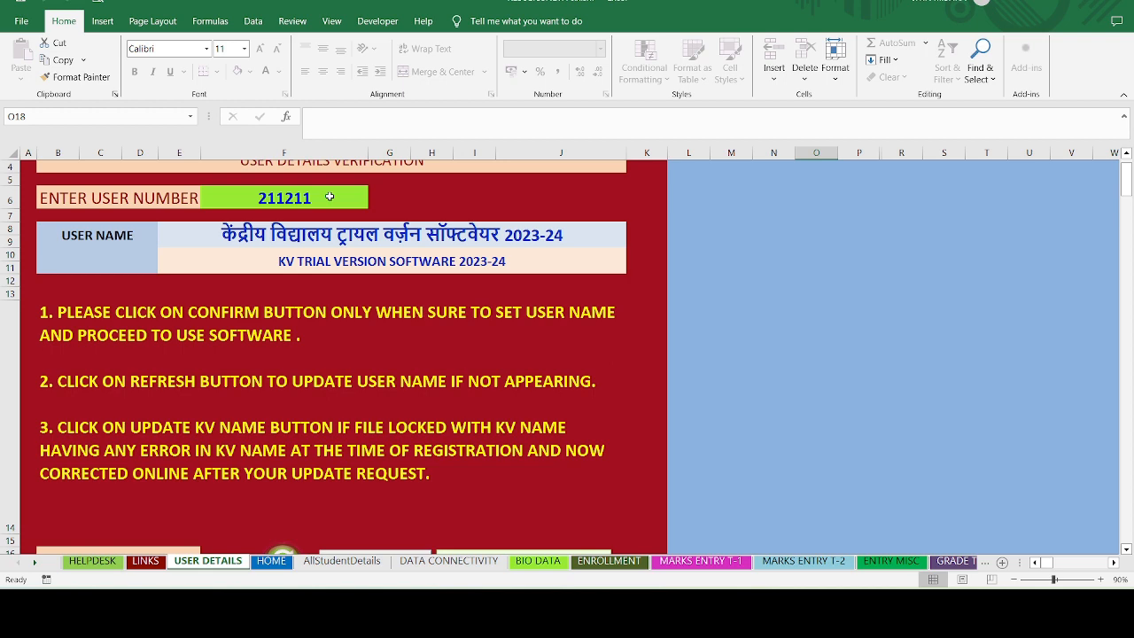
{"action": "left_click", "coordinate": [819, 329]}
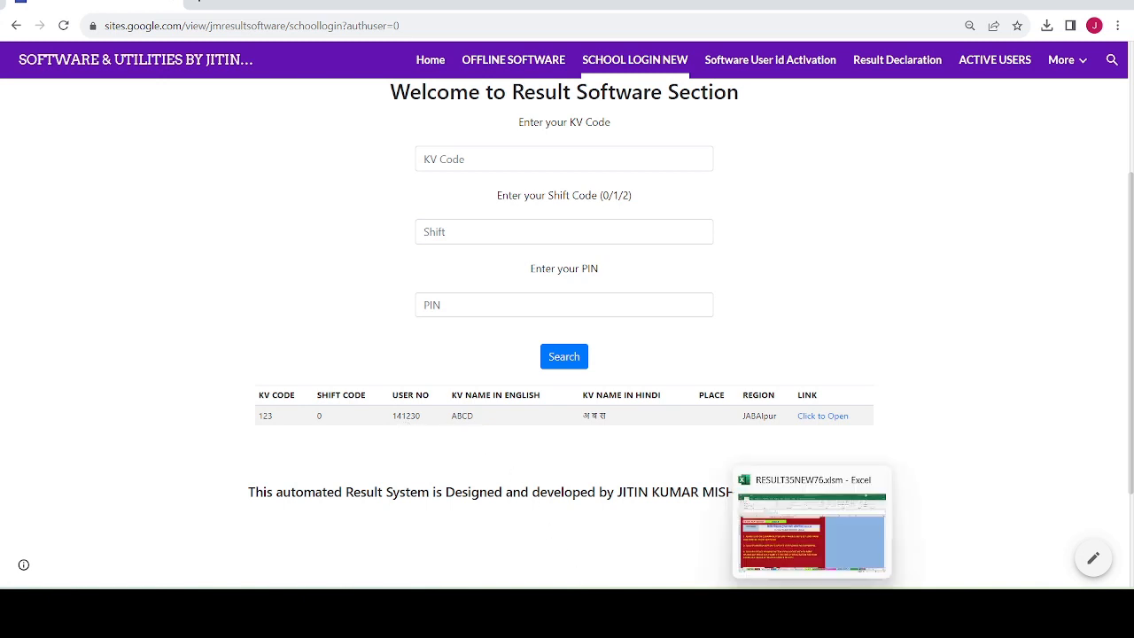
{"action": "left_click", "coordinate": [812, 607]}
{"action": "left_click", "coordinate": [247, 209]}
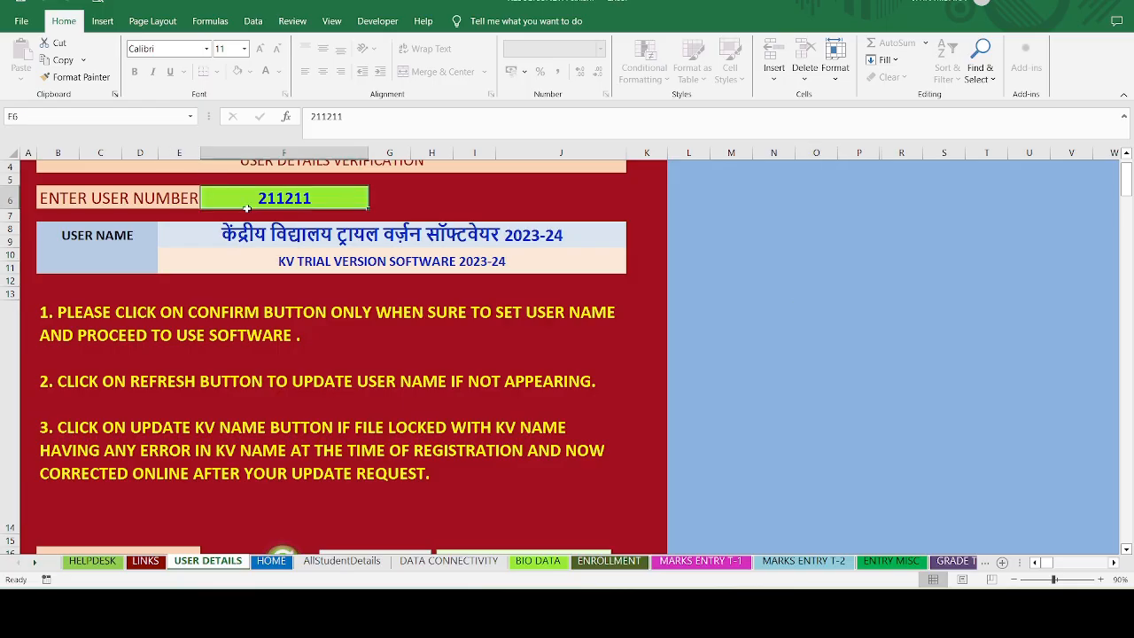
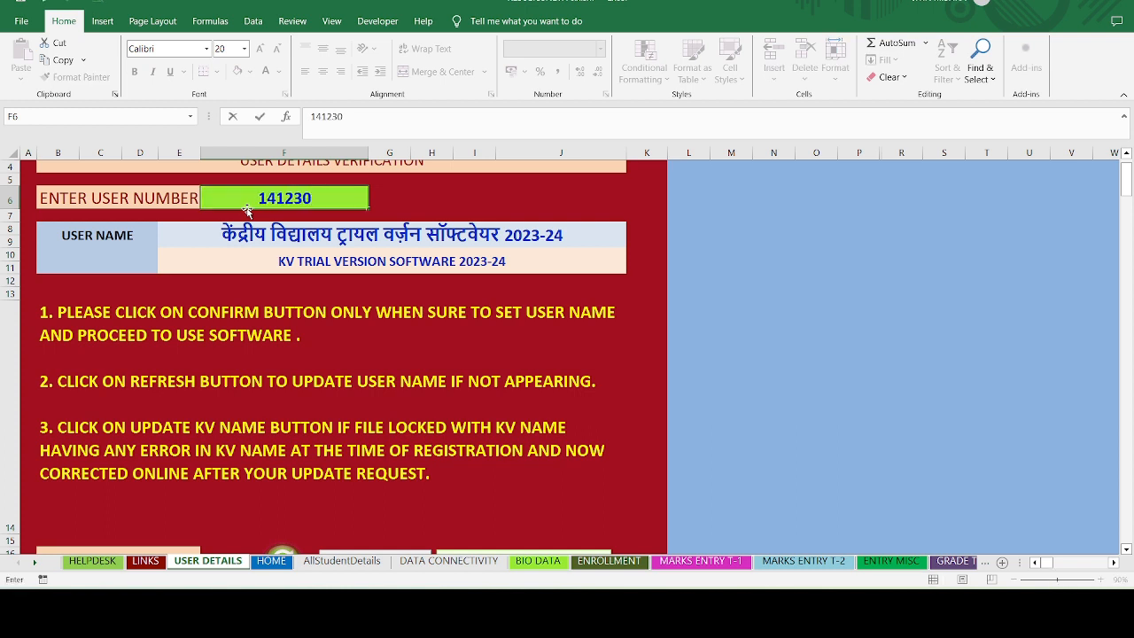
{"action": "key", "text": "Return"}
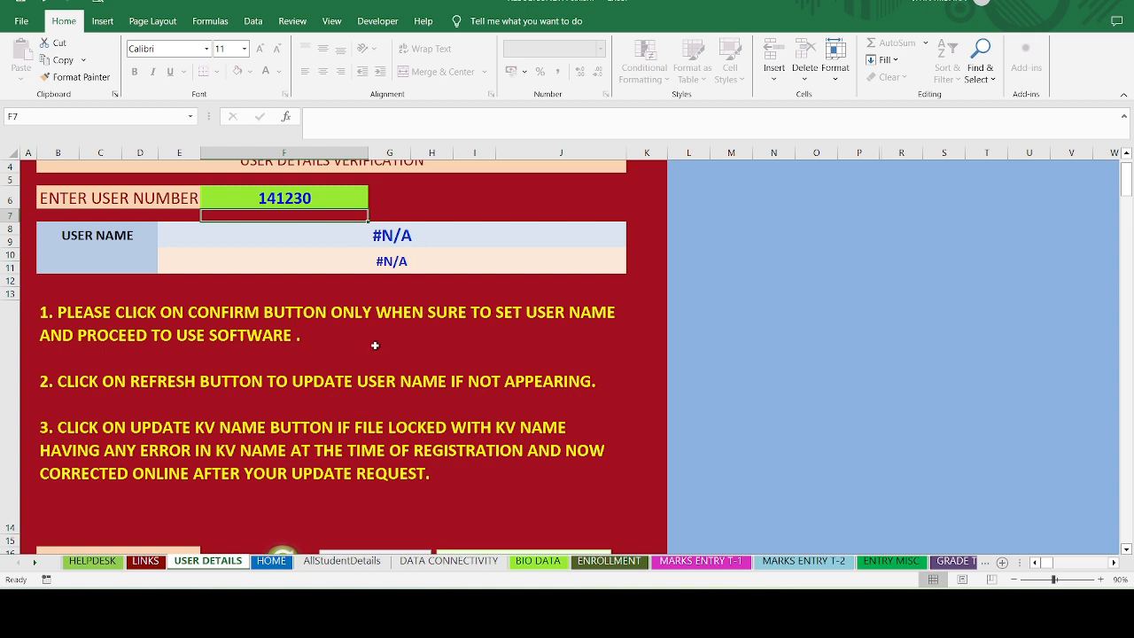
{"action": "scroll", "coordinate": [375, 345], "scroll_direction": "down", "scroll_amount": 2}
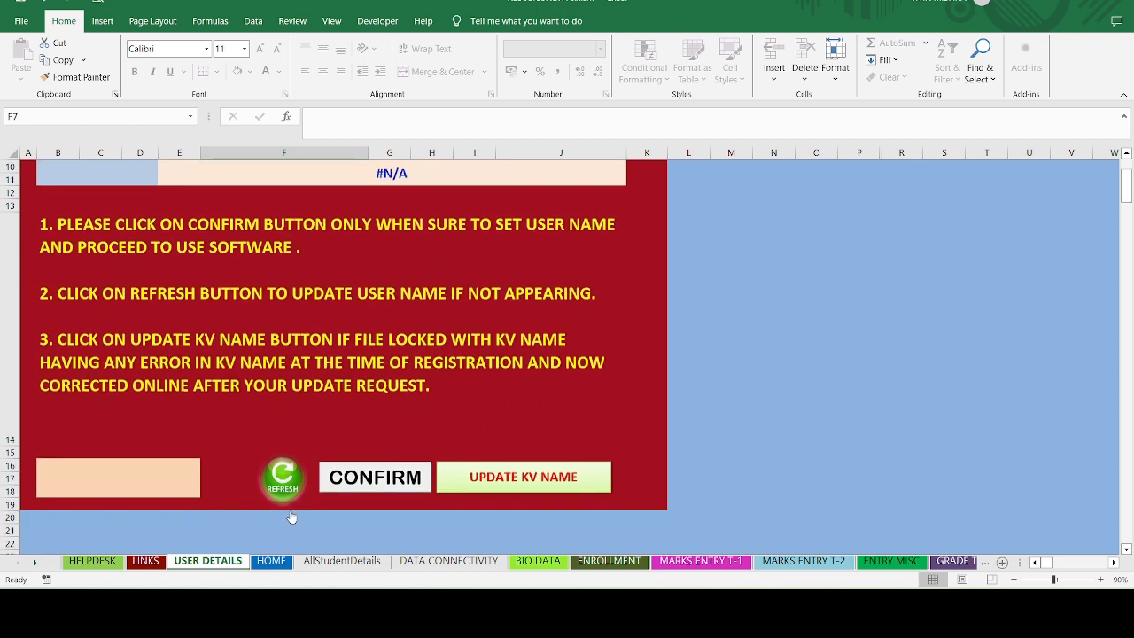
{"action": "left_click", "coordinate": [285, 488]}
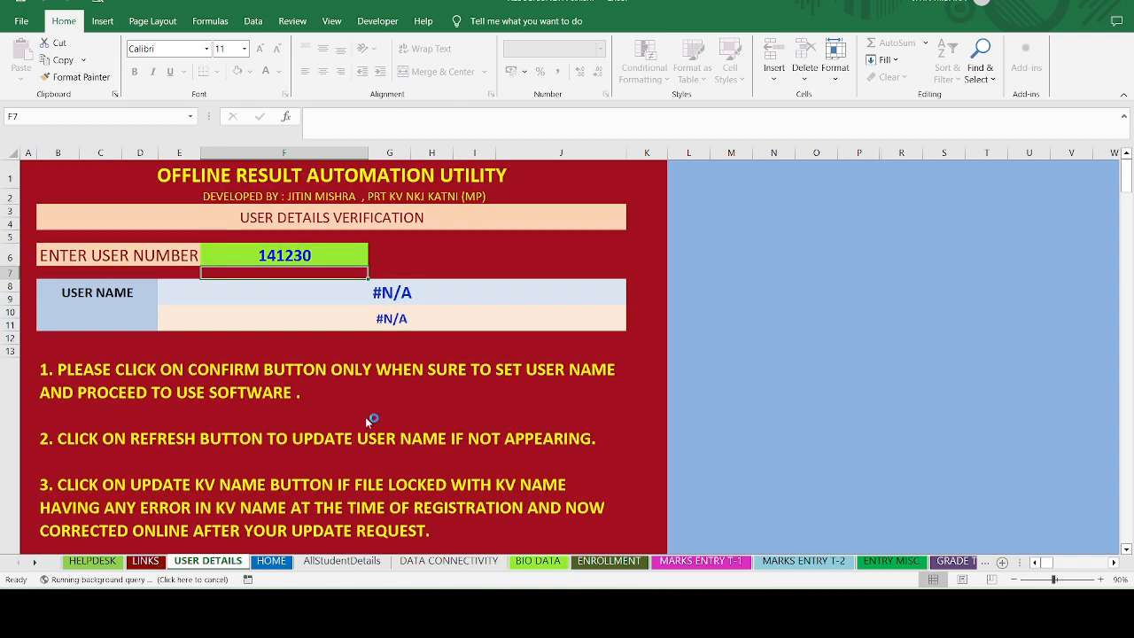
{"action": "scroll", "coordinate": [365, 416], "scroll_direction": "down", "scroll_amount": 3}
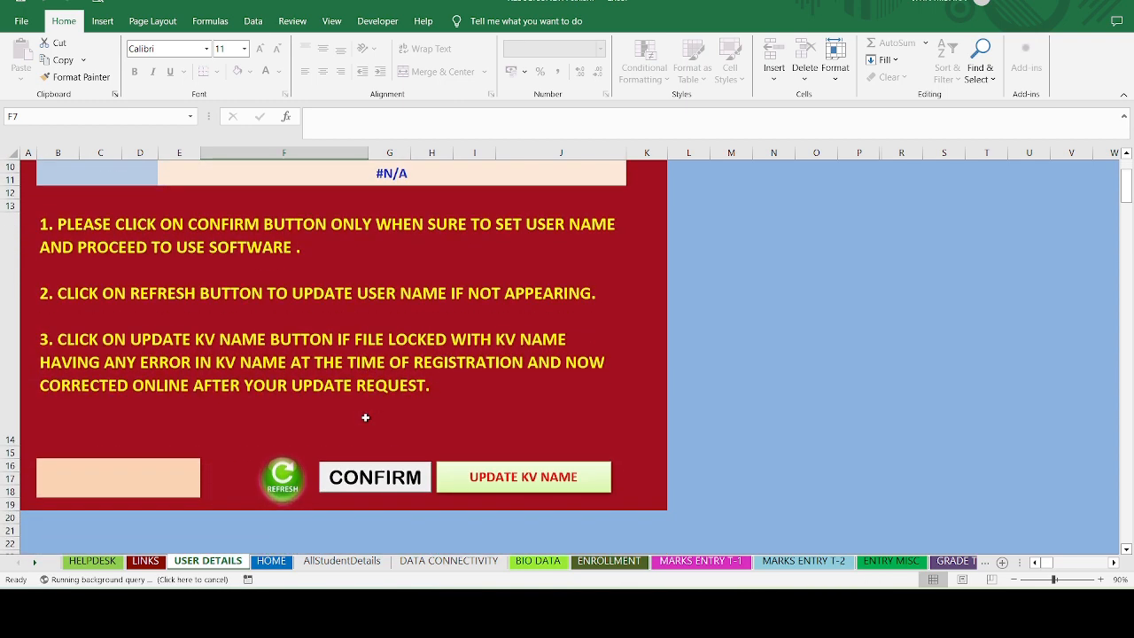
{"action": "scroll", "coordinate": [365, 416], "scroll_direction": "up", "scroll_amount": 2}
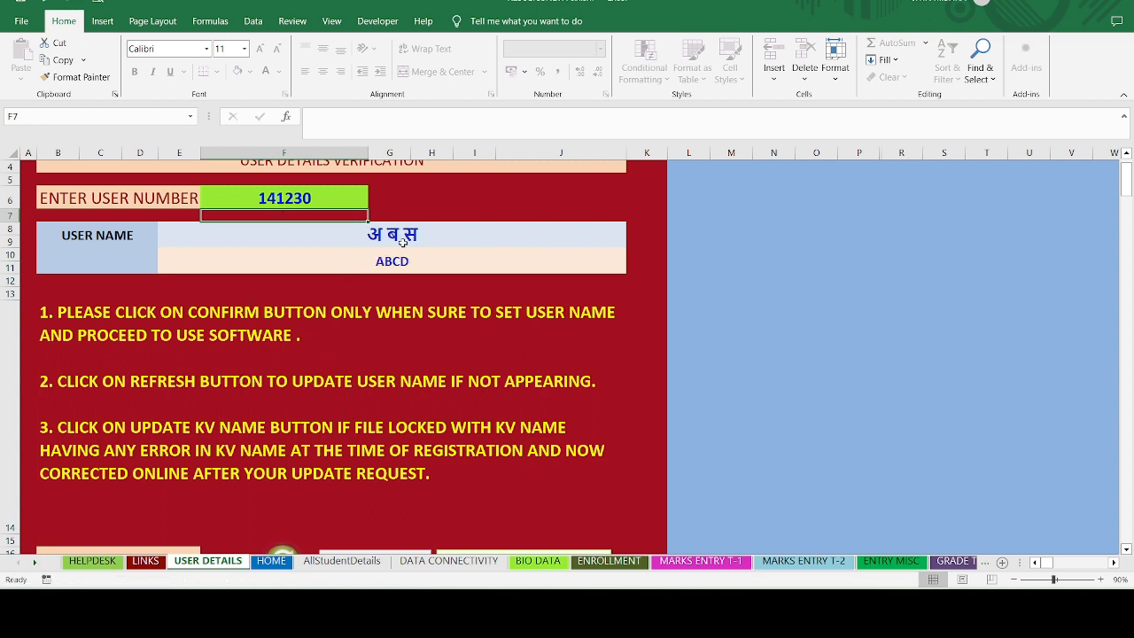
- Check the school login page, then confirm user name ABCD to request locking the file
{"action": "left_click", "coordinate": [554, 601]}
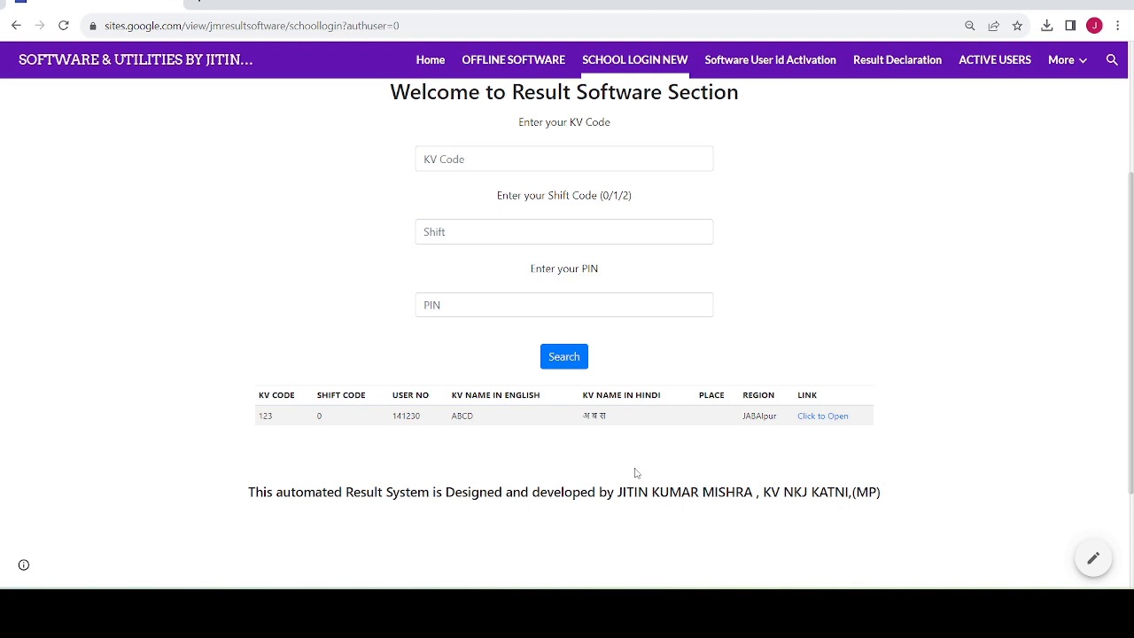
{"action": "left_click", "coordinate": [577, 605]}
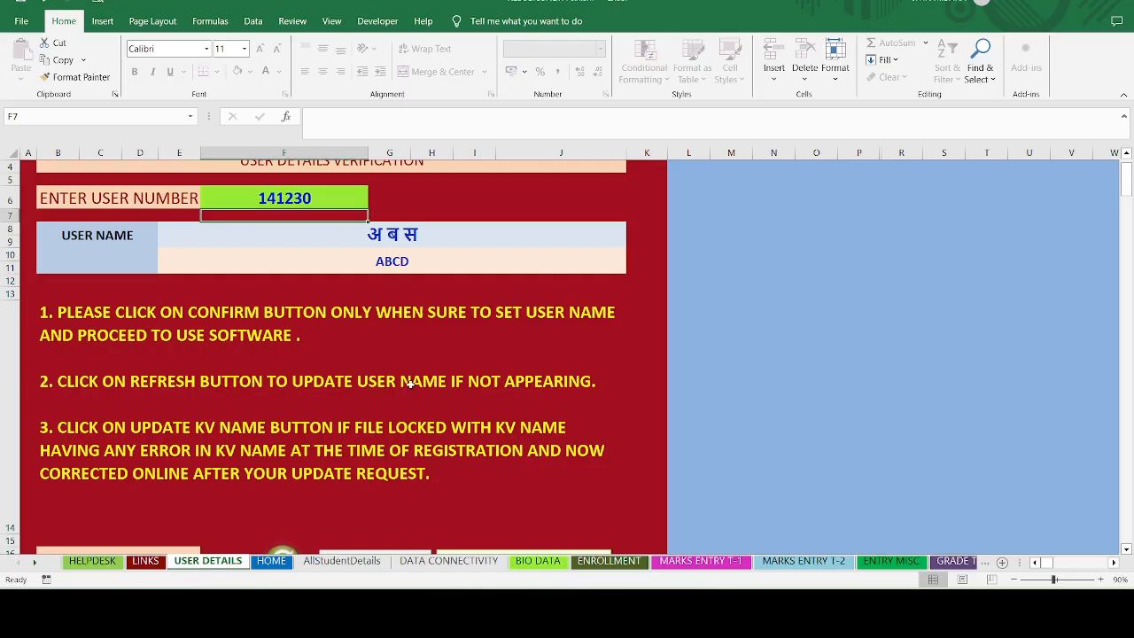
{"action": "scroll", "coordinate": [365, 341], "scroll_direction": "down", "scroll_amount": 2}
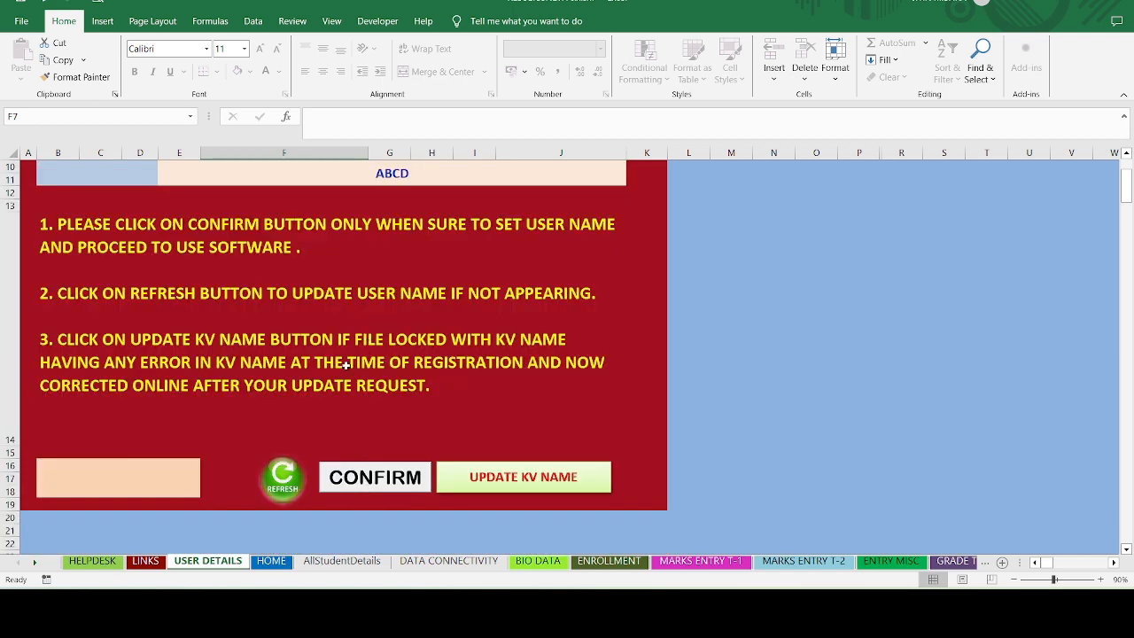
{"action": "scroll", "coordinate": [349, 335], "scroll_direction": "up", "scroll_amount": 1}
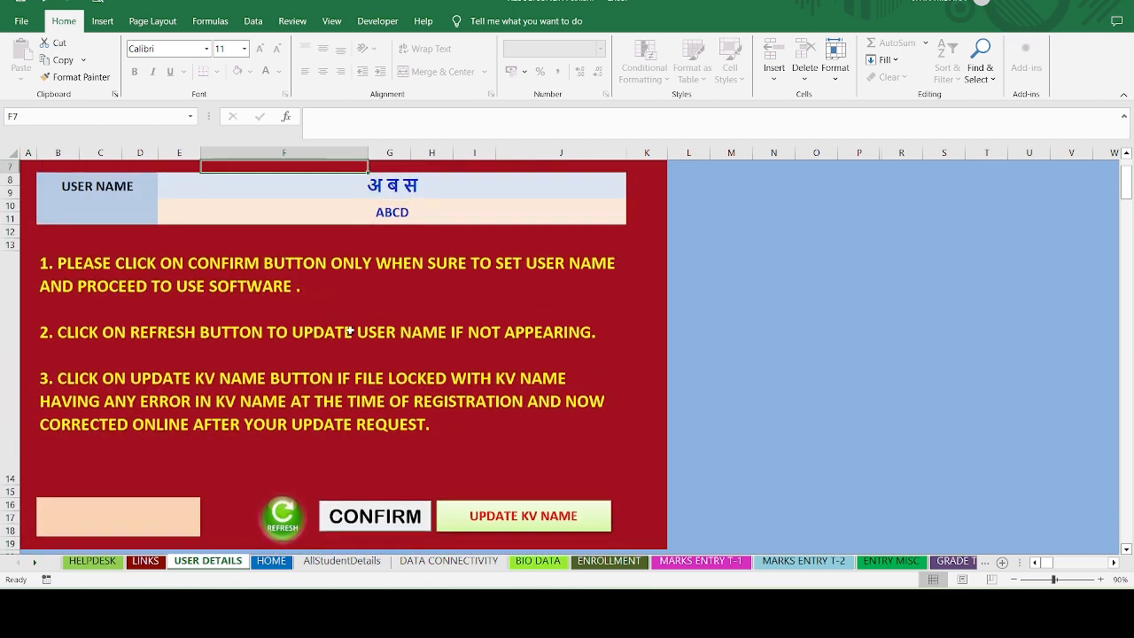
{"action": "left_click", "coordinate": [367, 520]}
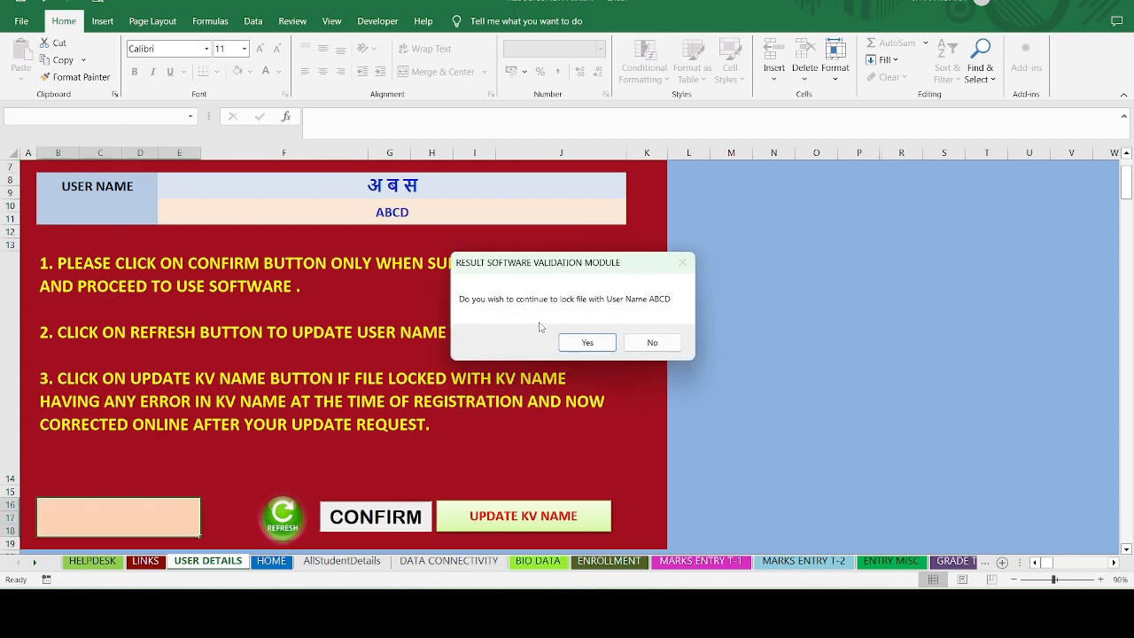
- Accept locking the file with user name ABCD and acknowledge the verification message
{"action": "left_click", "coordinate": [587, 345]}
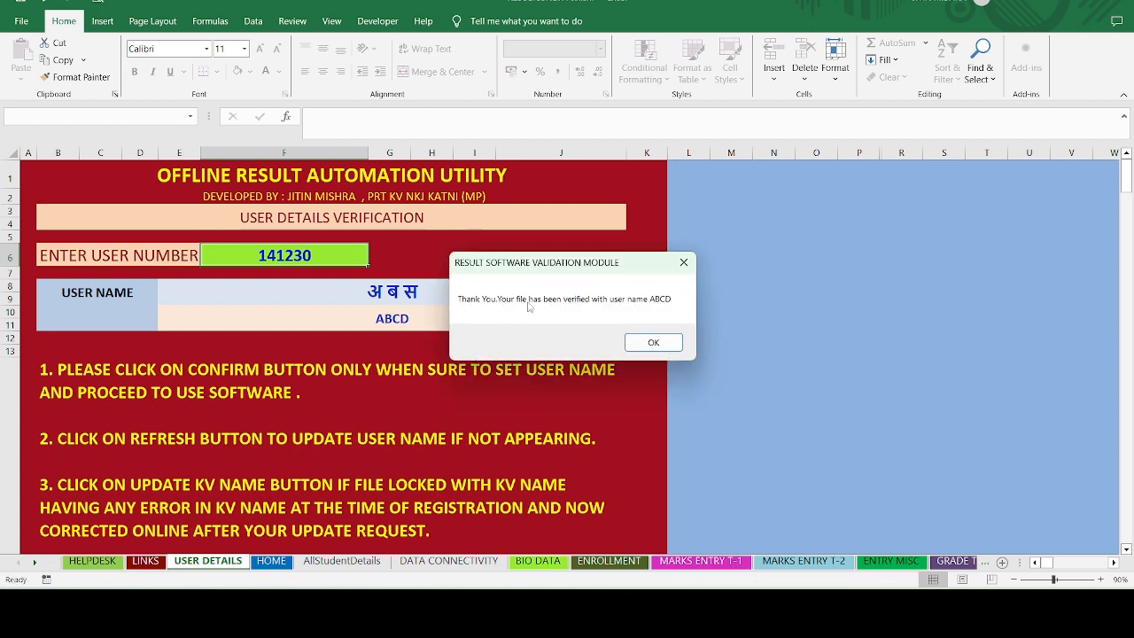
{"action": "left_click", "coordinate": [648, 343]}
{"action": "scroll", "coordinate": [463, 388], "scroll_direction": "down", "scroll_amount": 4}
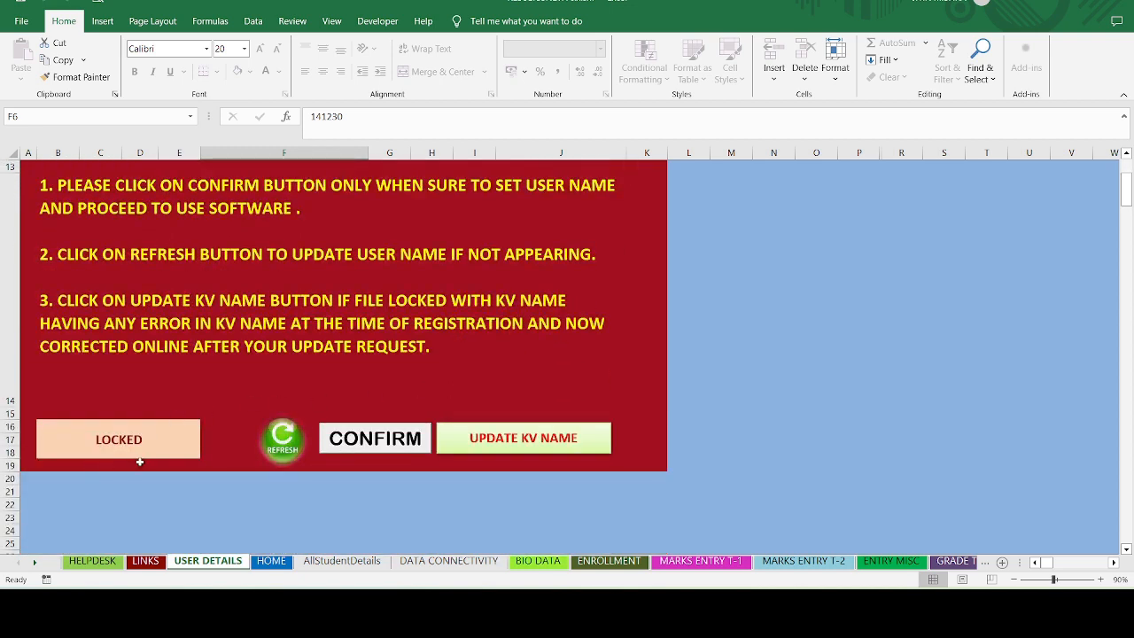
{"action": "scroll", "coordinate": [379, 320], "scroll_direction": "up", "scroll_amount": 4}
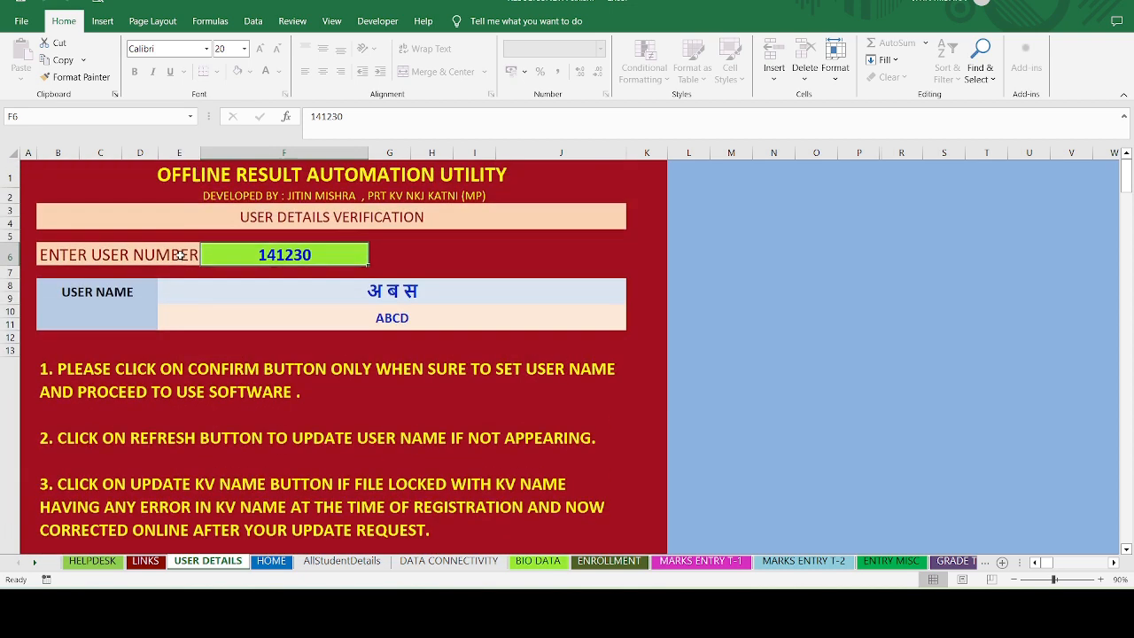
- Verify that the user number F6 and user name cells are protected from editing
{"action": "double_click", "coordinate": [325, 262]}
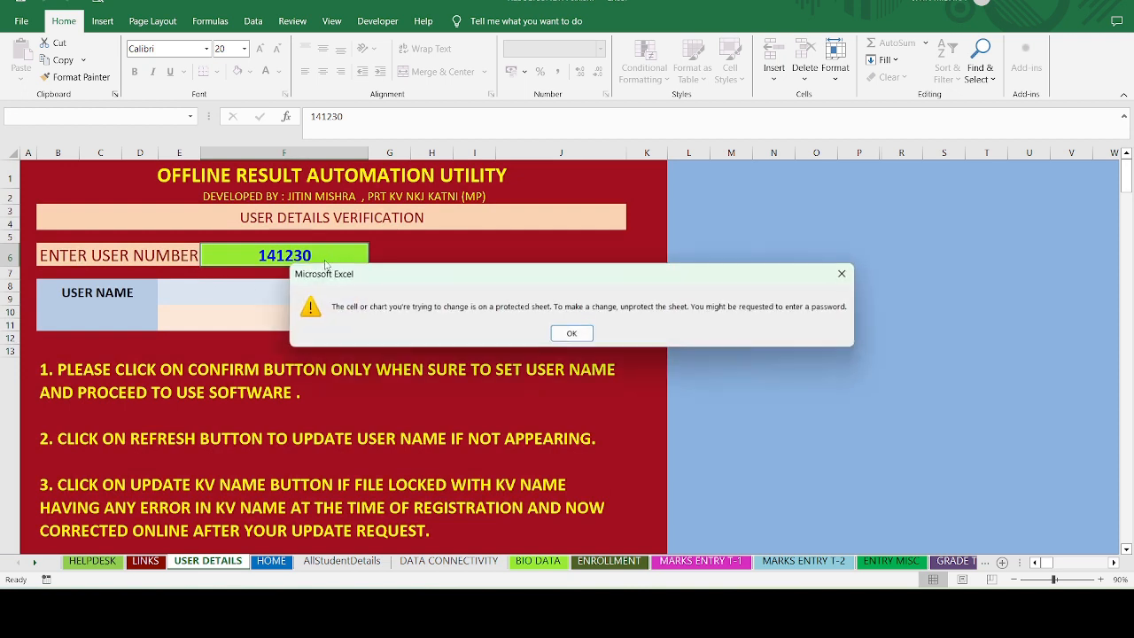
{"action": "key", "text": "Return"}
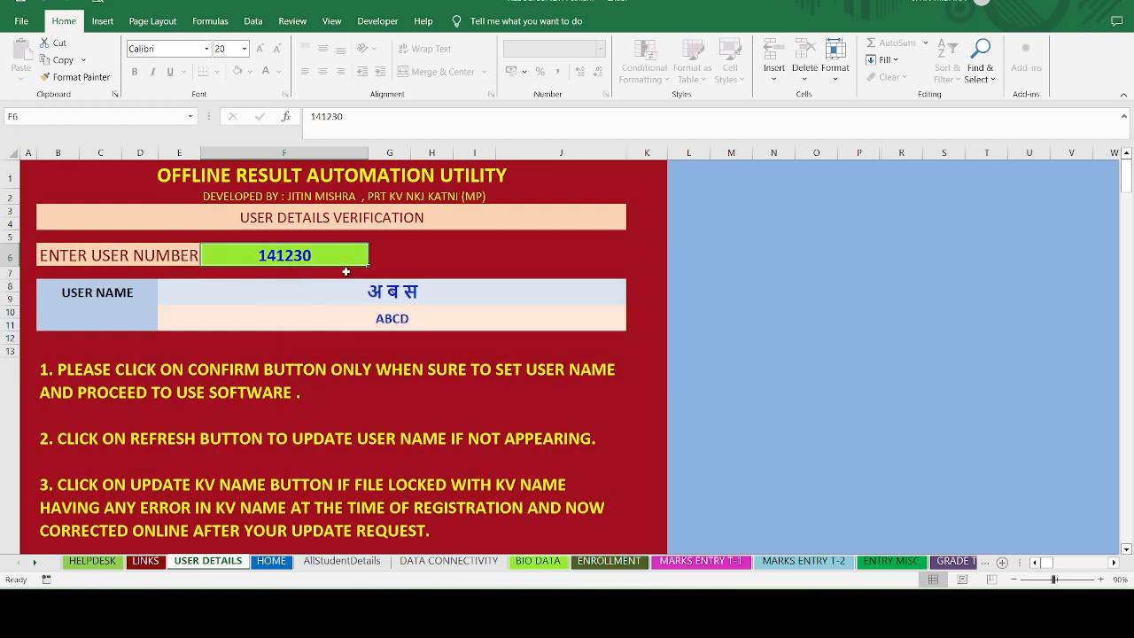
{"action": "double_click", "coordinate": [376, 288]}
{"action": "left_click", "coordinate": [571, 333]}
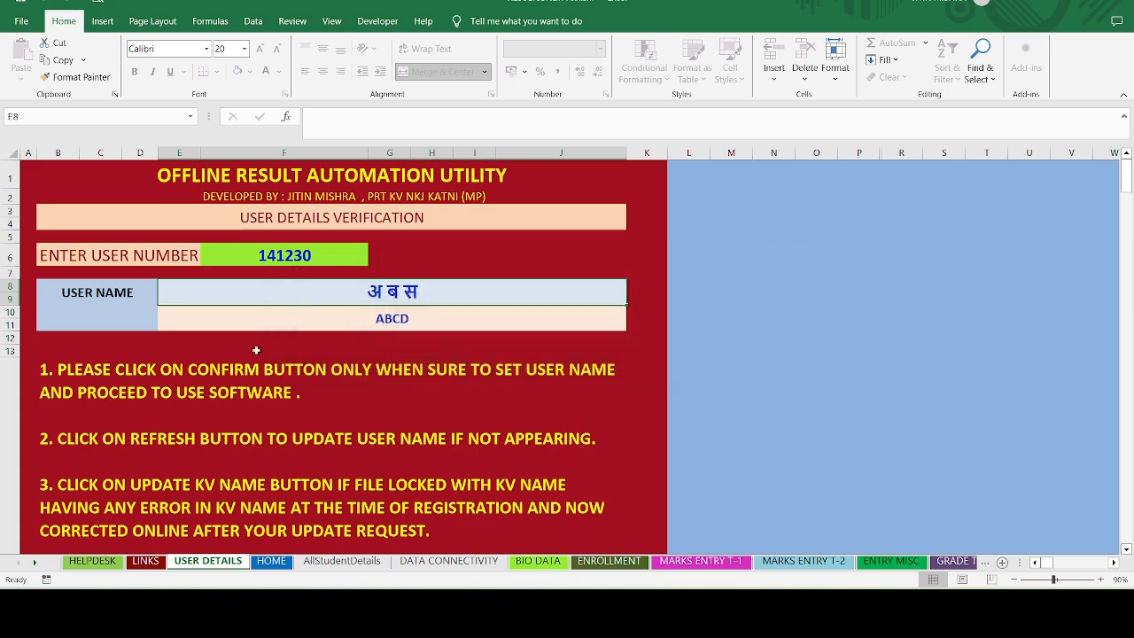
{"action": "scroll", "coordinate": [265, 352], "scroll_direction": "down", "scroll_amount": 3}
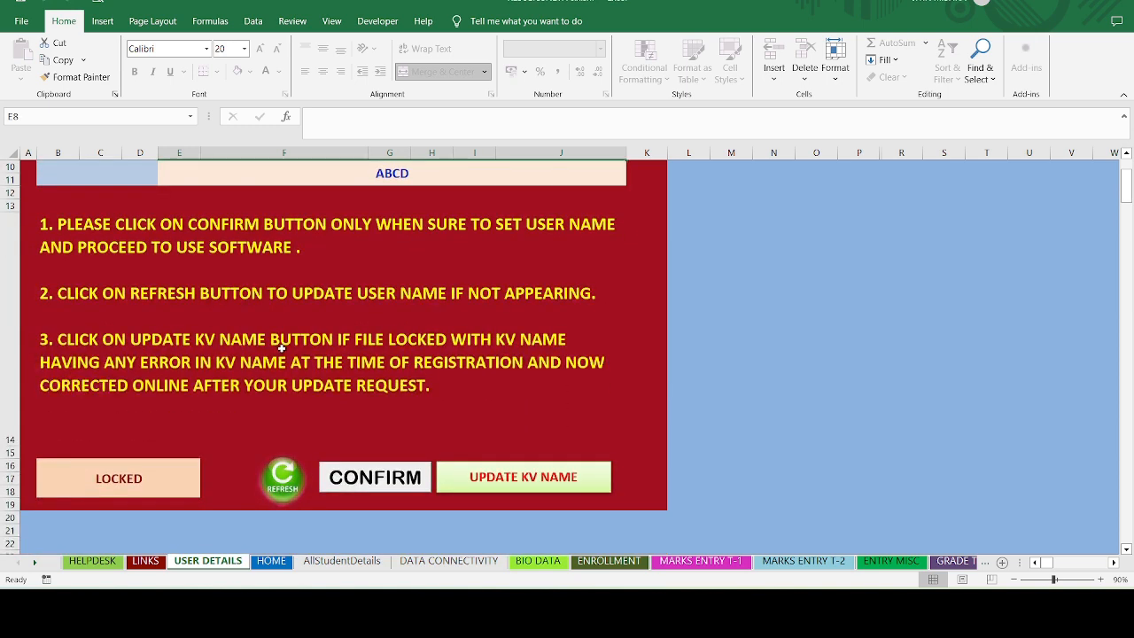
- Review the HOME sheet's DISE code, KV code 1575, affiliation number 200004 and address in D8–D11
{"action": "left_click", "coordinate": [270, 561]}
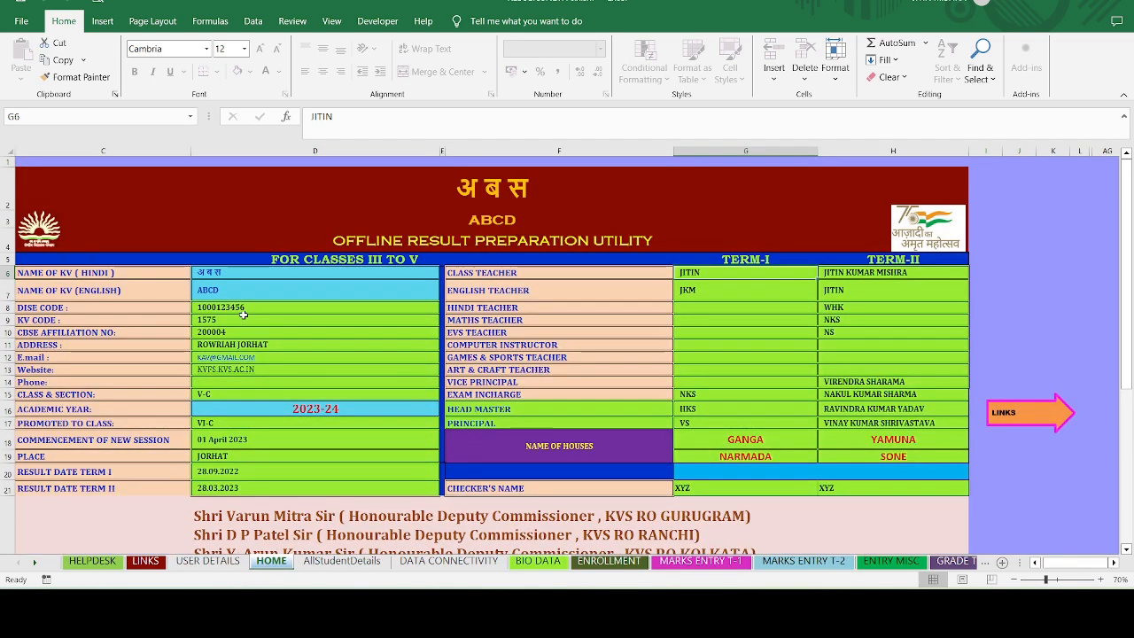
{"action": "left_click", "coordinate": [228, 310]}
{"action": "left_click", "coordinate": [226, 320]}
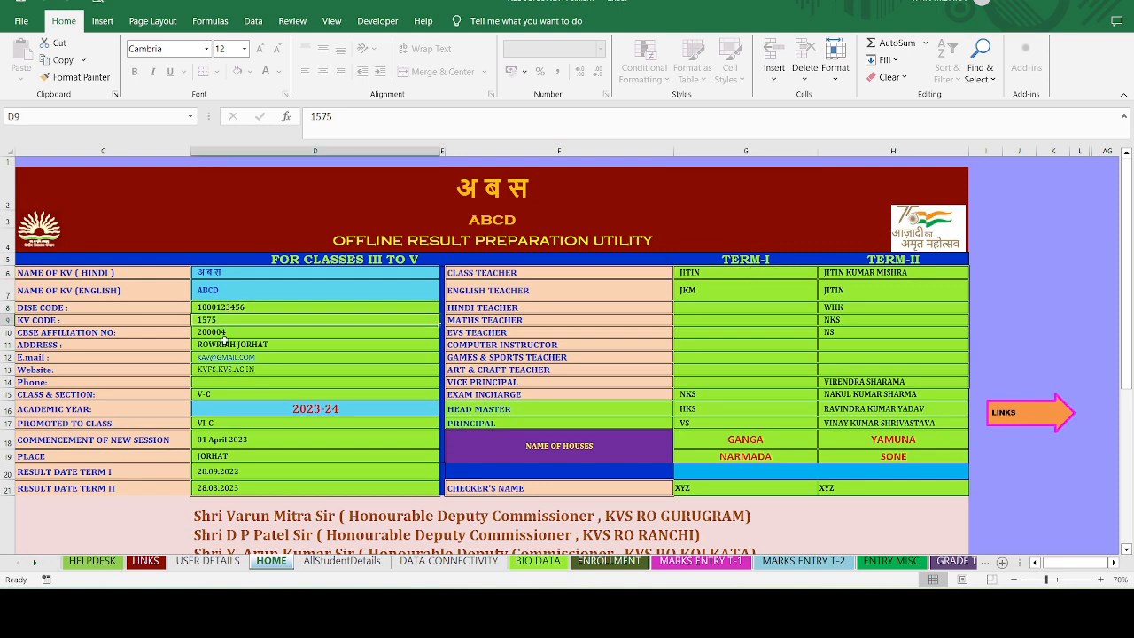
{"action": "left_click", "coordinate": [225, 332]}
{"action": "left_click", "coordinate": [280, 344]}
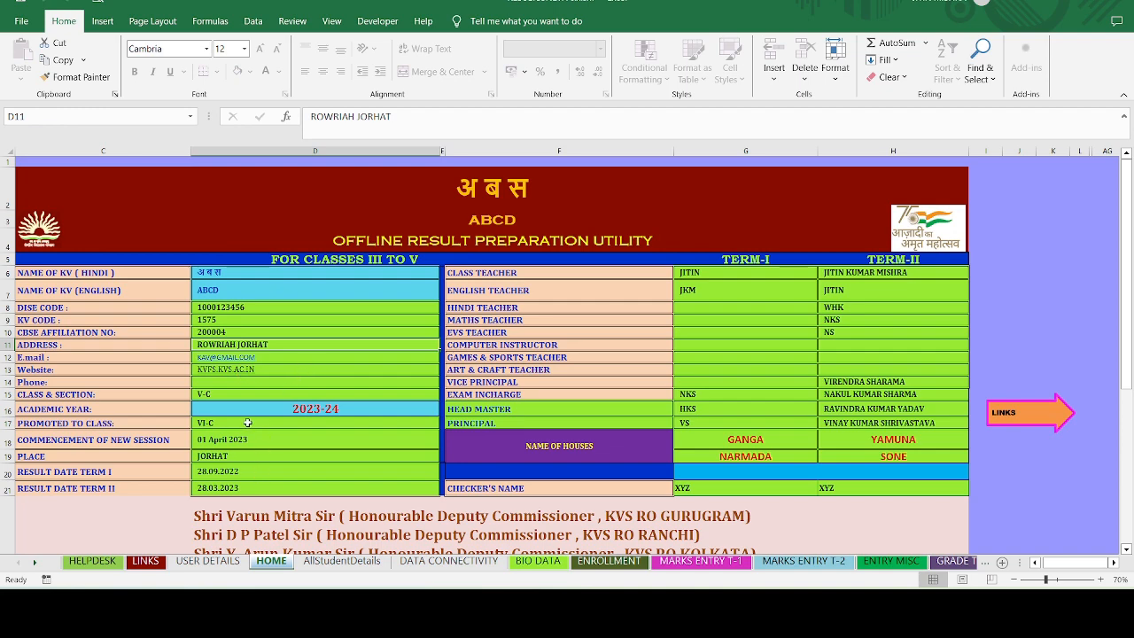
{"action": "scroll", "coordinate": [246, 365], "scroll_direction": "down", "scroll_amount": 3}
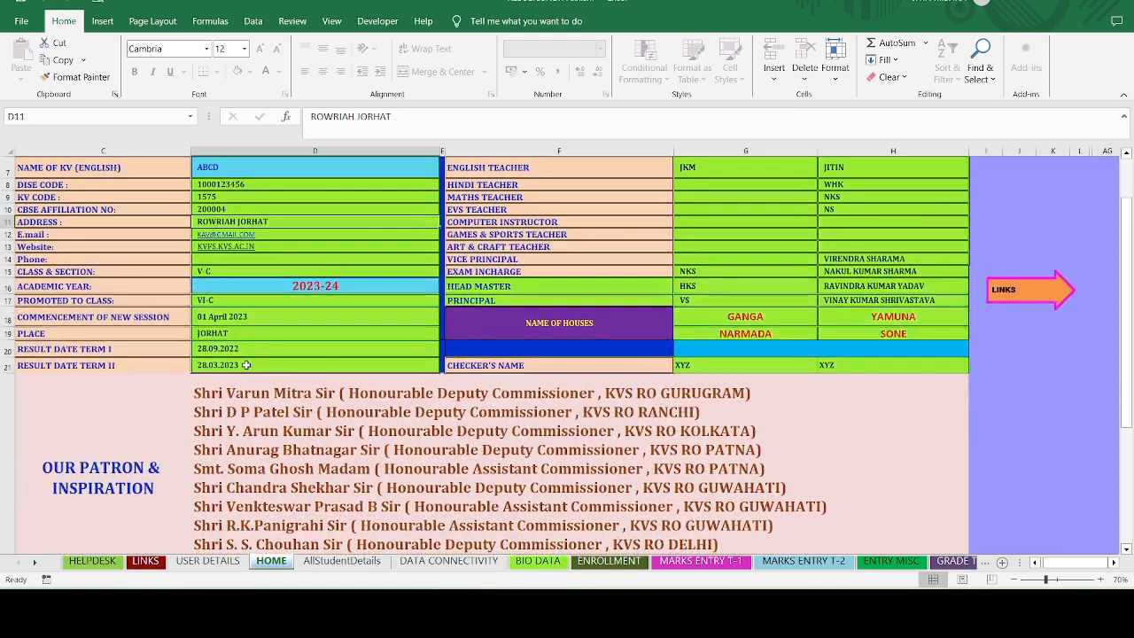
{"action": "scroll", "coordinate": [246, 365], "scroll_direction": "up", "scroll_amount": 3}
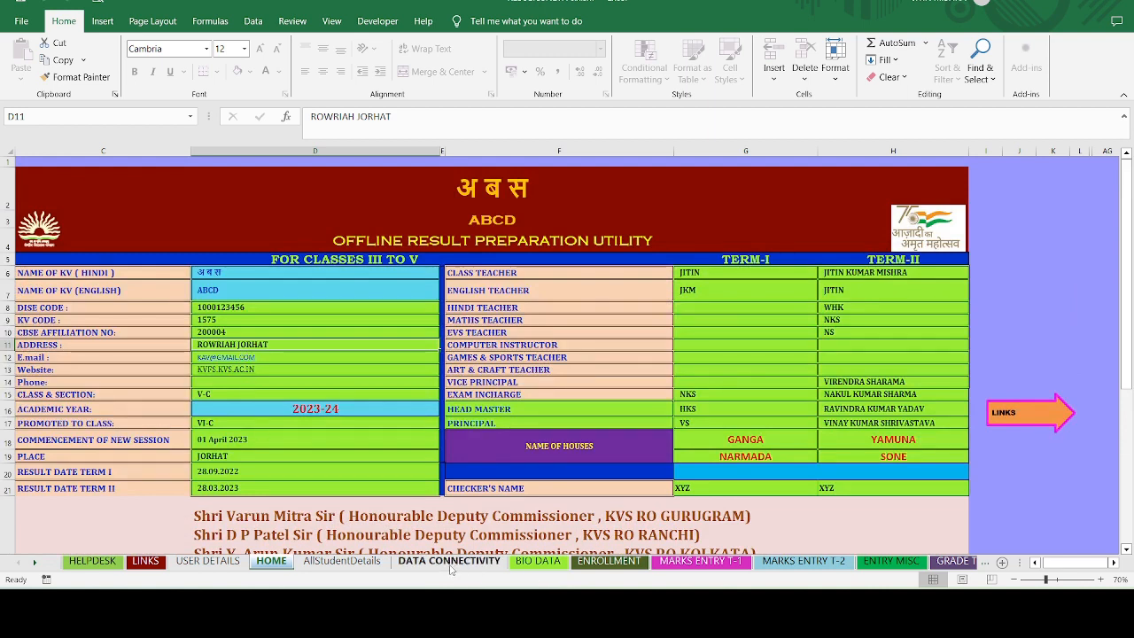
- Import the class V-C student records from Downloads\AllStudentDetails (4).xls into the AllStudentDetails sheet
{"action": "left_click", "coordinate": [342, 561]}
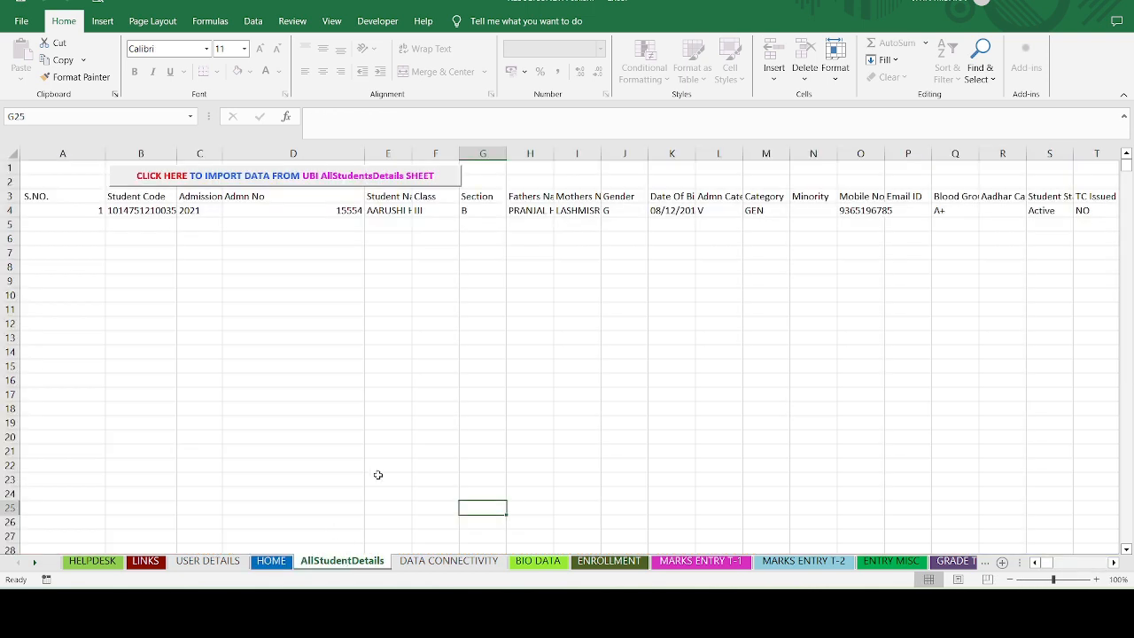
{"action": "left_click", "coordinate": [153, 177]}
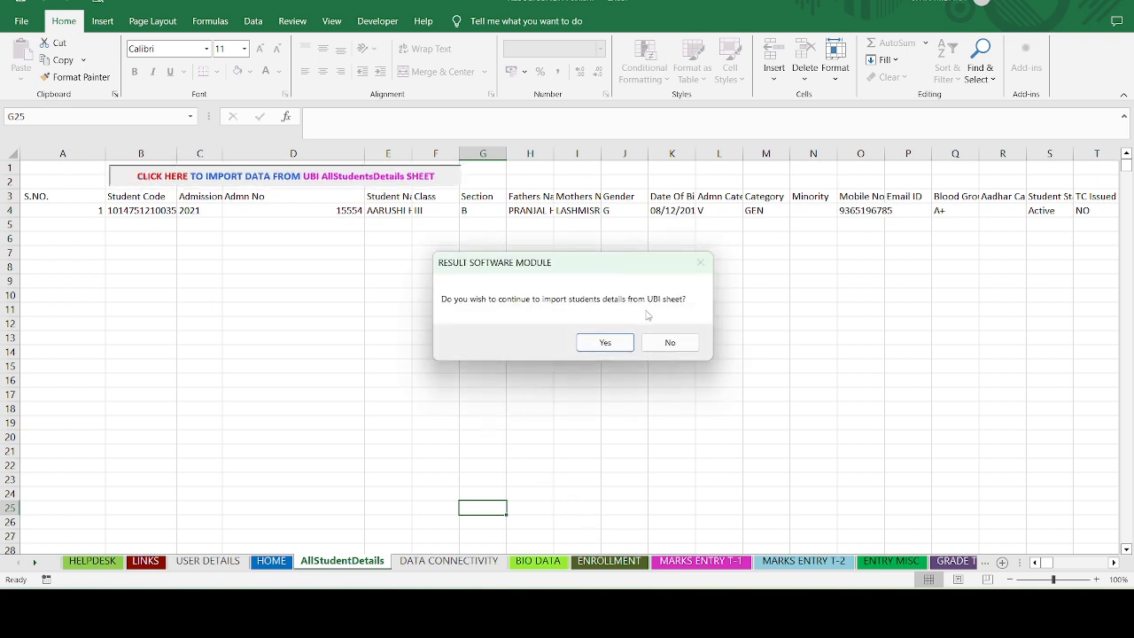
{"action": "left_click", "coordinate": [608, 343]}
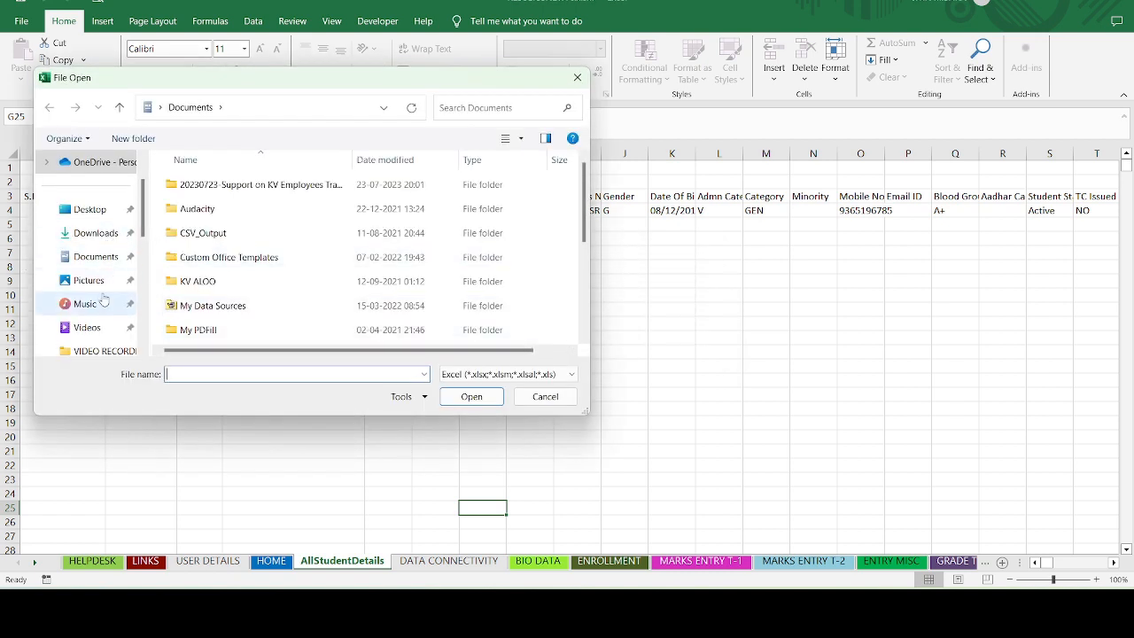
{"action": "left_click", "coordinate": [88, 232]}
{"action": "left_click", "coordinate": [468, 110]}
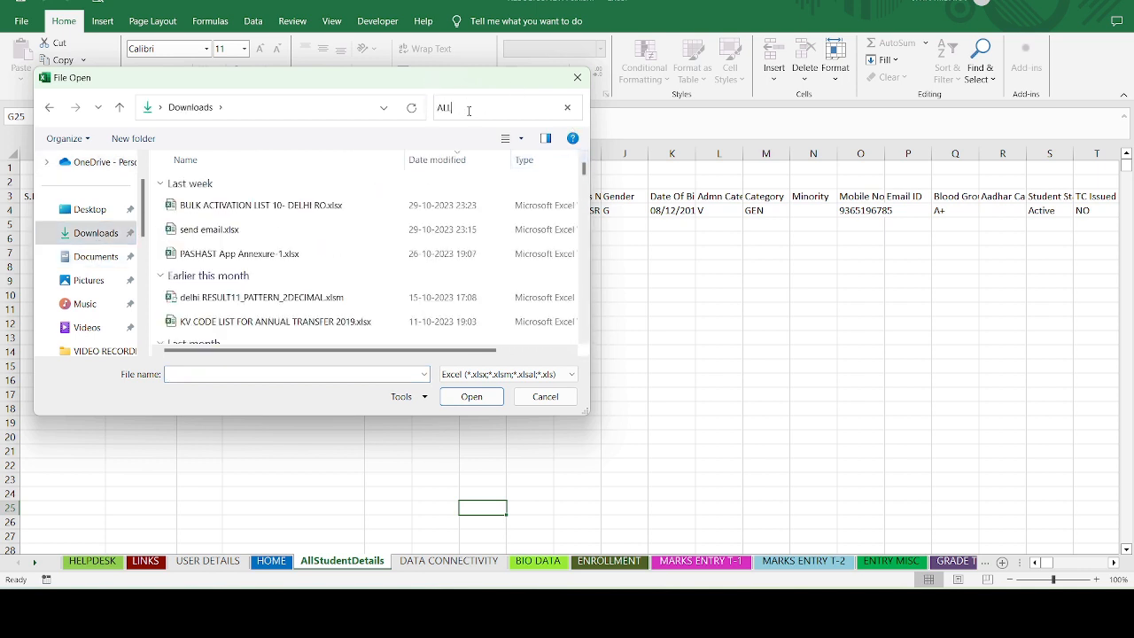
{"action": "type", "text": "All"}
{"action": "left_click", "coordinate": [314, 254]}
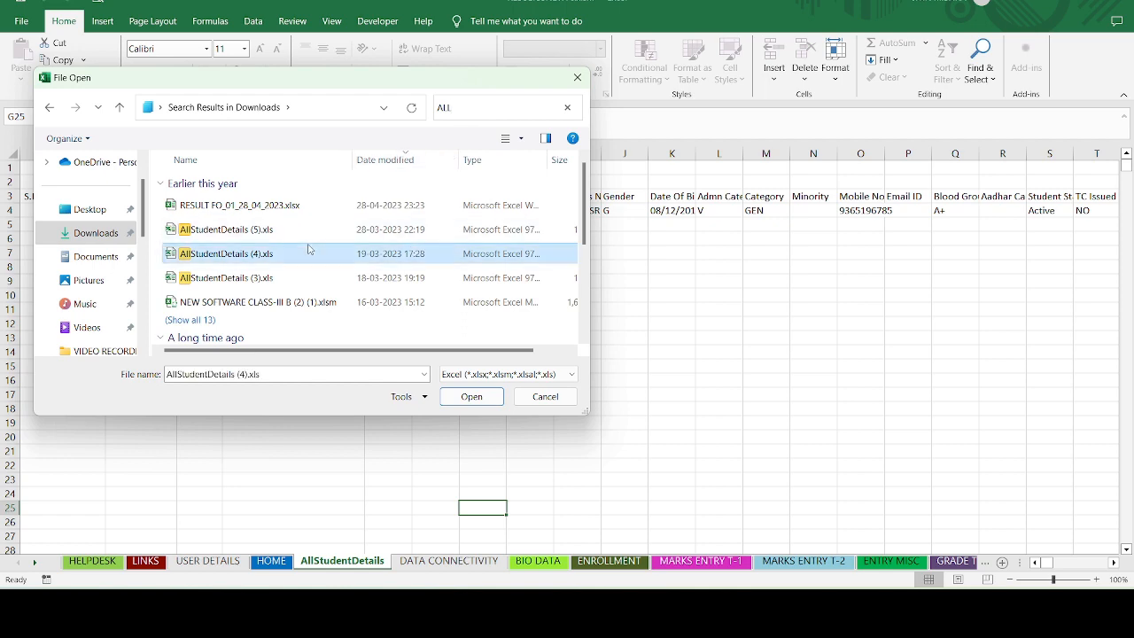
{"action": "left_click", "coordinate": [469, 395]}
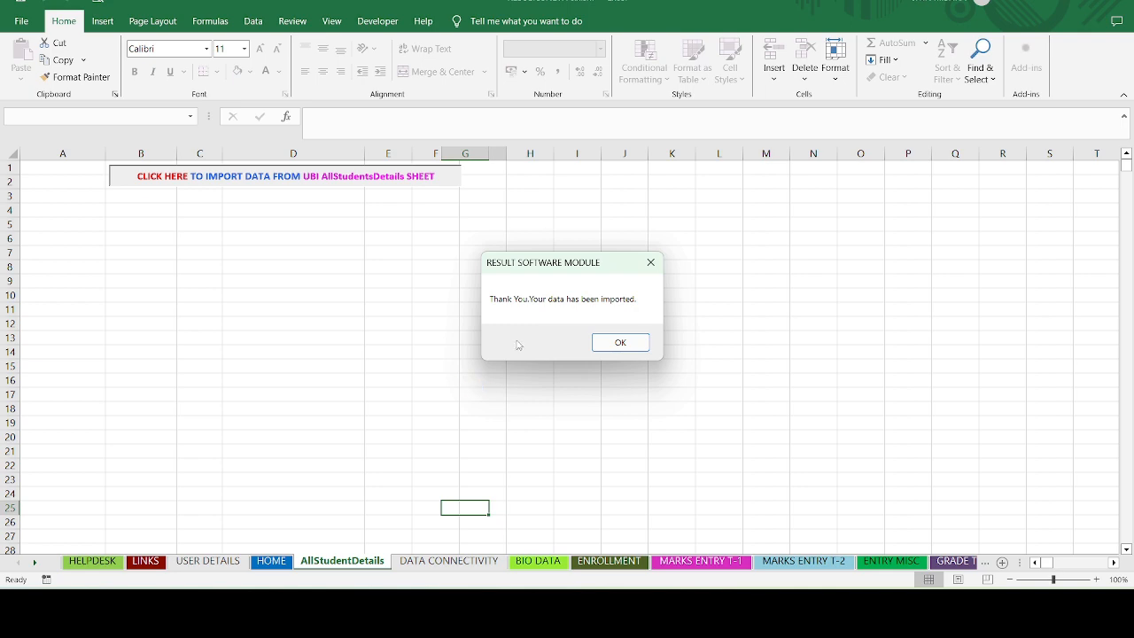
{"action": "left_click", "coordinate": [605, 342]}
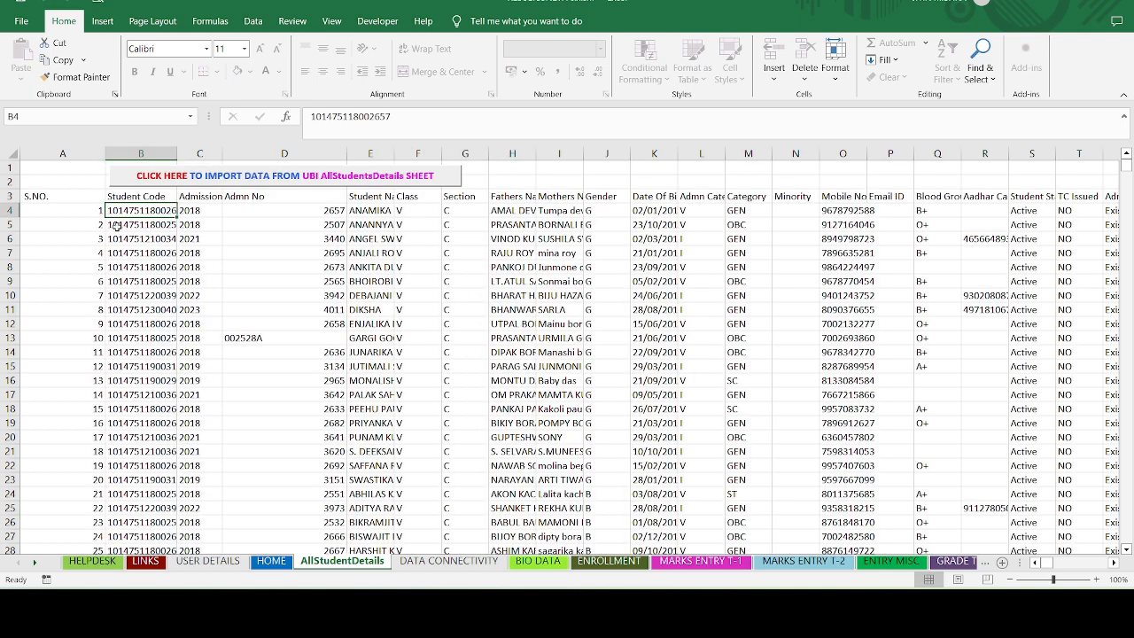
- Copy the class V-C student list from AllStudentDetails into BIO DATA, replacing the sample rows
{"action": "scroll", "coordinate": [124, 283], "scroll_direction": "down", "scroll_amount": 5}
{"action": "scroll", "coordinate": [124, 283], "scroll_direction": "down", "scroll_amount": 3}
{"action": "scroll", "coordinate": [124, 284], "scroll_direction": "up", "scroll_amount": 9}
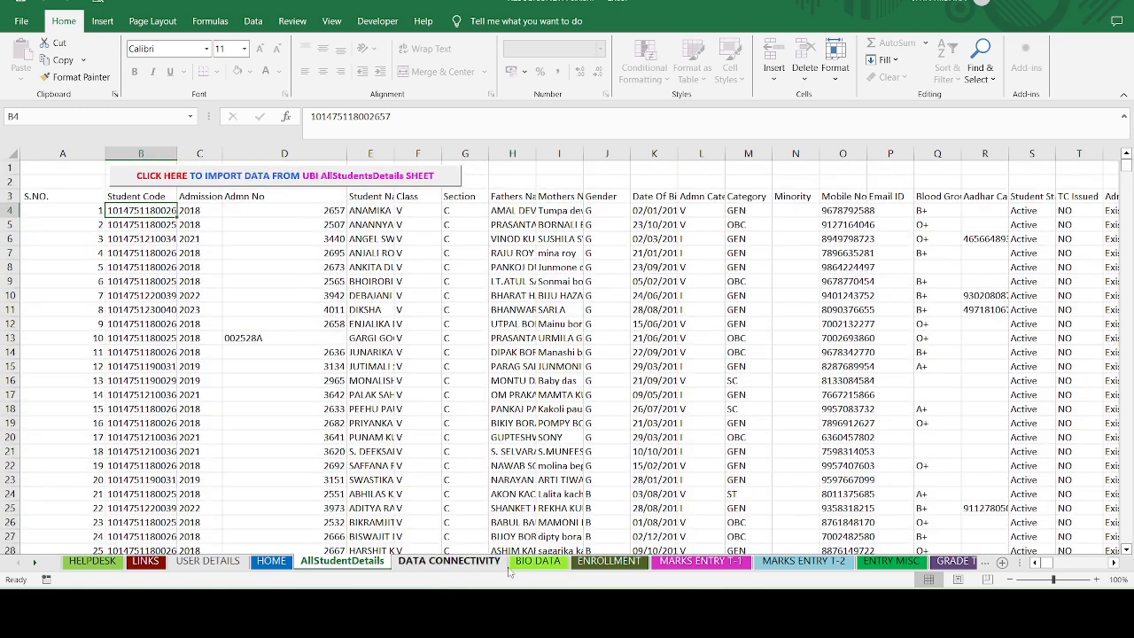
{"action": "left_click", "coordinate": [536, 560]}
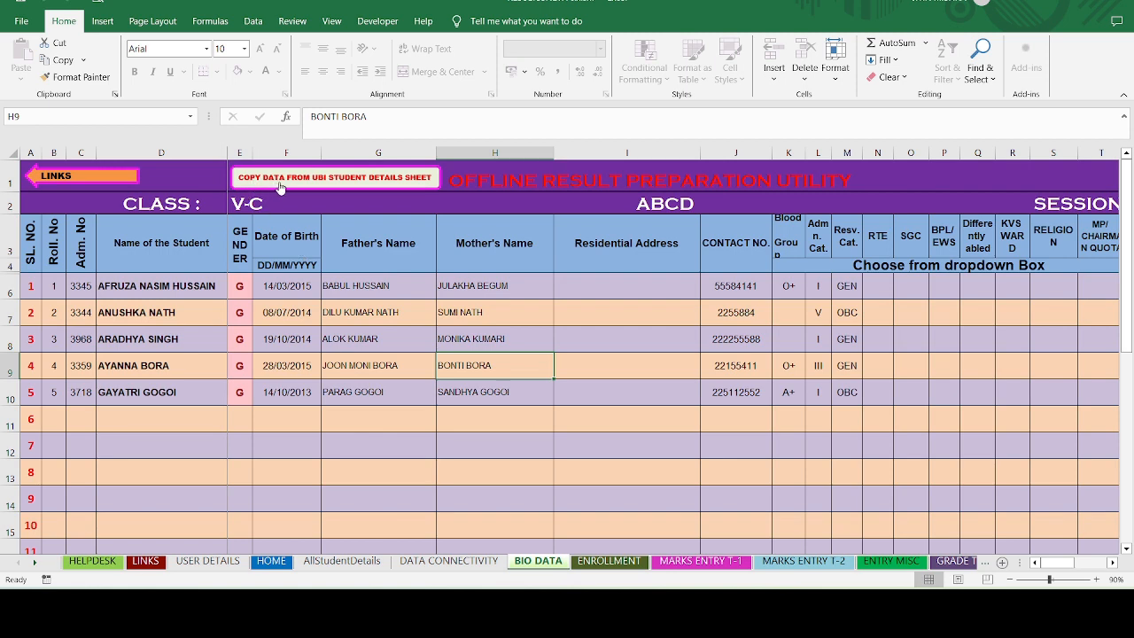
{"action": "left_click", "coordinate": [329, 180]}
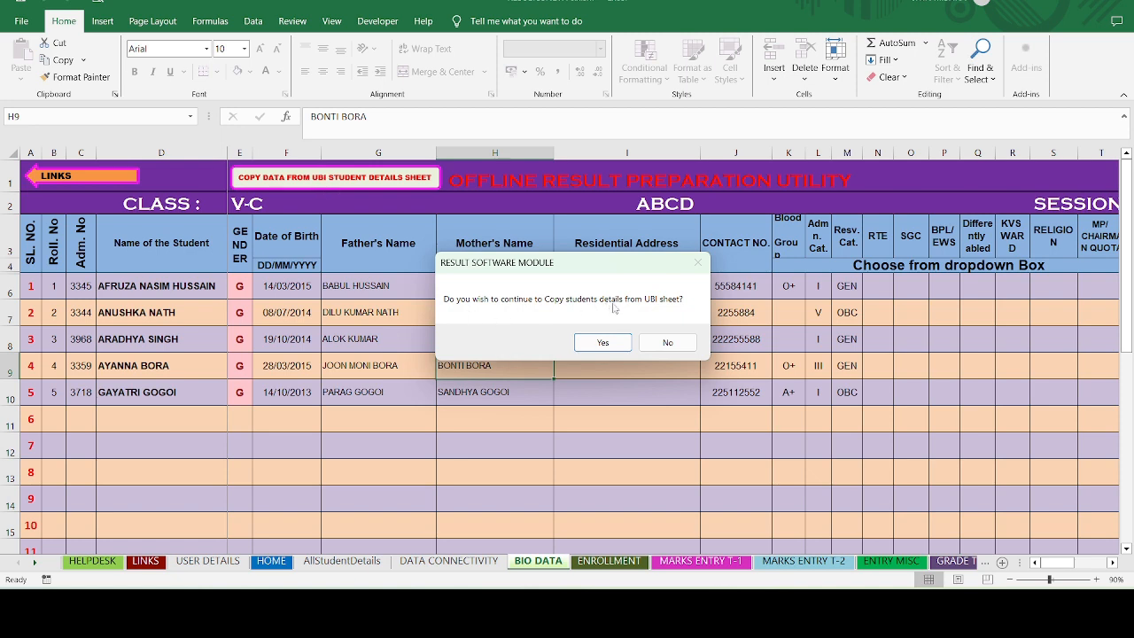
{"action": "left_click", "coordinate": [612, 345]}
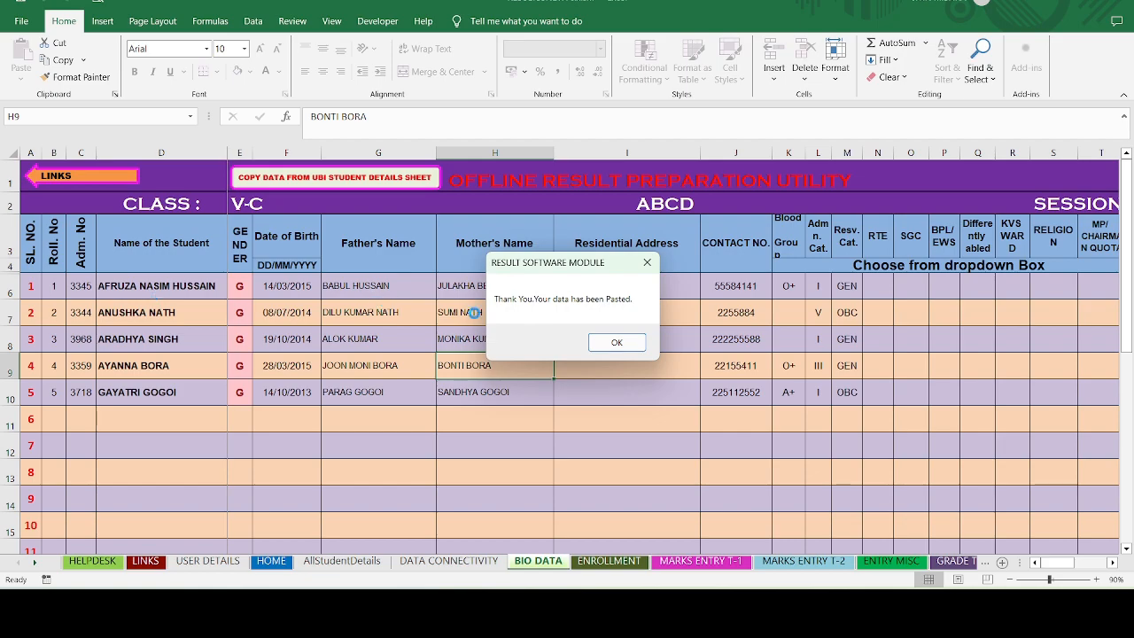
{"action": "left_click", "coordinate": [616, 342]}
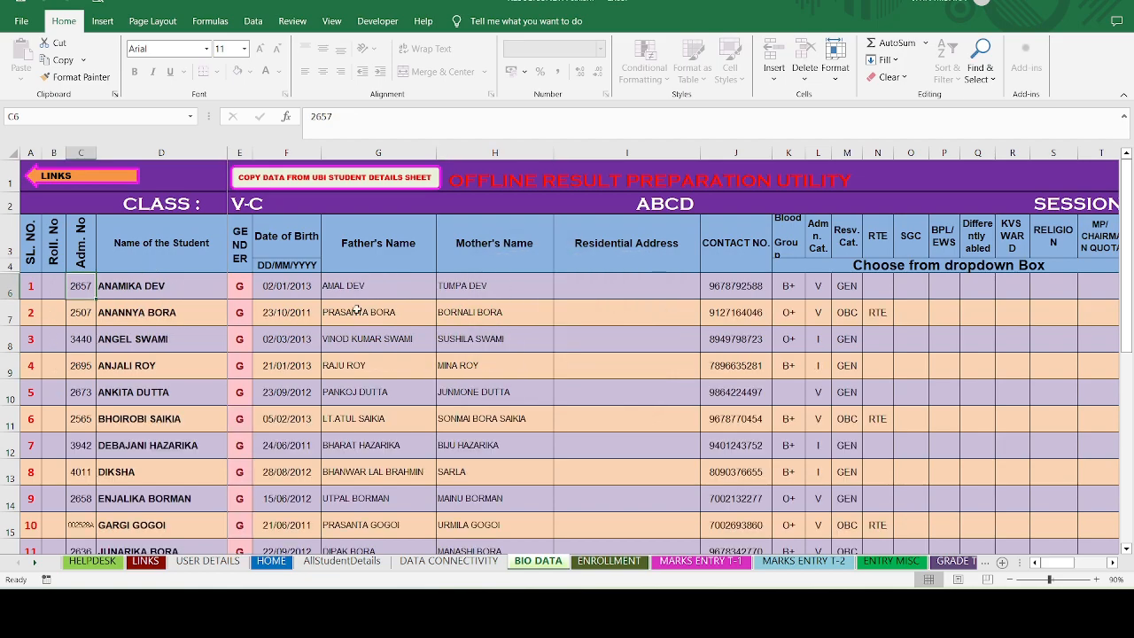
{"action": "scroll", "coordinate": [382, 342], "scroll_direction": "down", "scroll_amount": 5}
{"action": "scroll", "coordinate": [383, 342], "scroll_direction": "up", "scroll_amount": 5}
{"action": "scroll", "coordinate": [383, 342], "scroll_direction": "up", "scroll_amount": 1}
- Enter roll numbers 1, 2 and 3 down the Roll No column starting at B6
{"action": "left_click", "coordinate": [57, 287]}
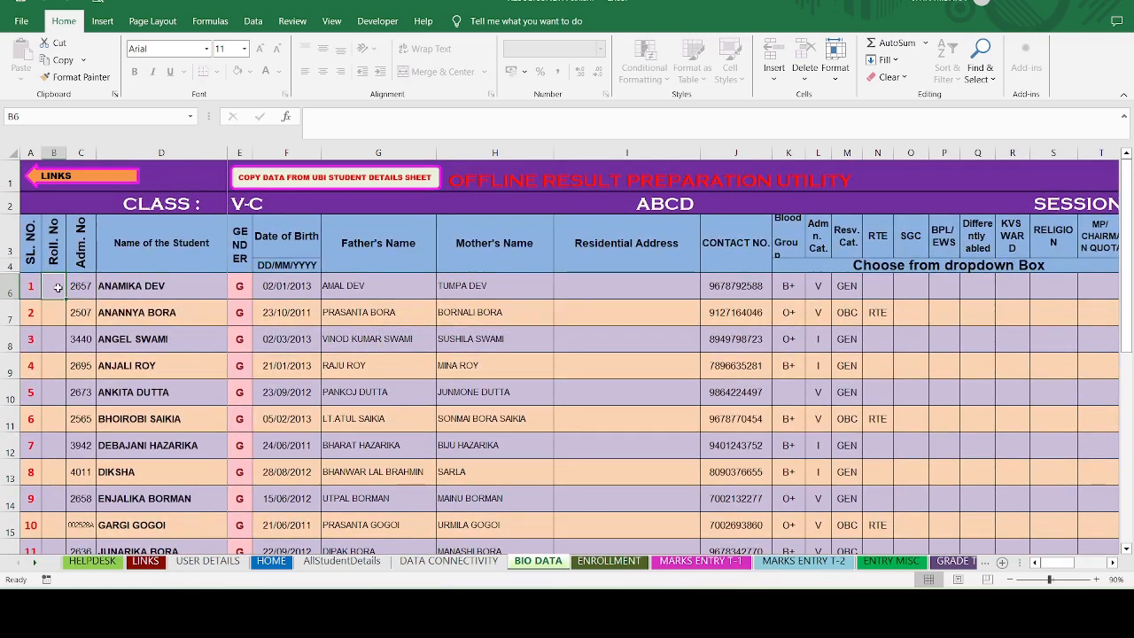
{"action": "type", "text": "1"}
{"action": "key", "text": "Return"}
{"action": "type", "text": "2"}
{"action": "key", "text": "Return"}
{"action": "type", "text": "3"}
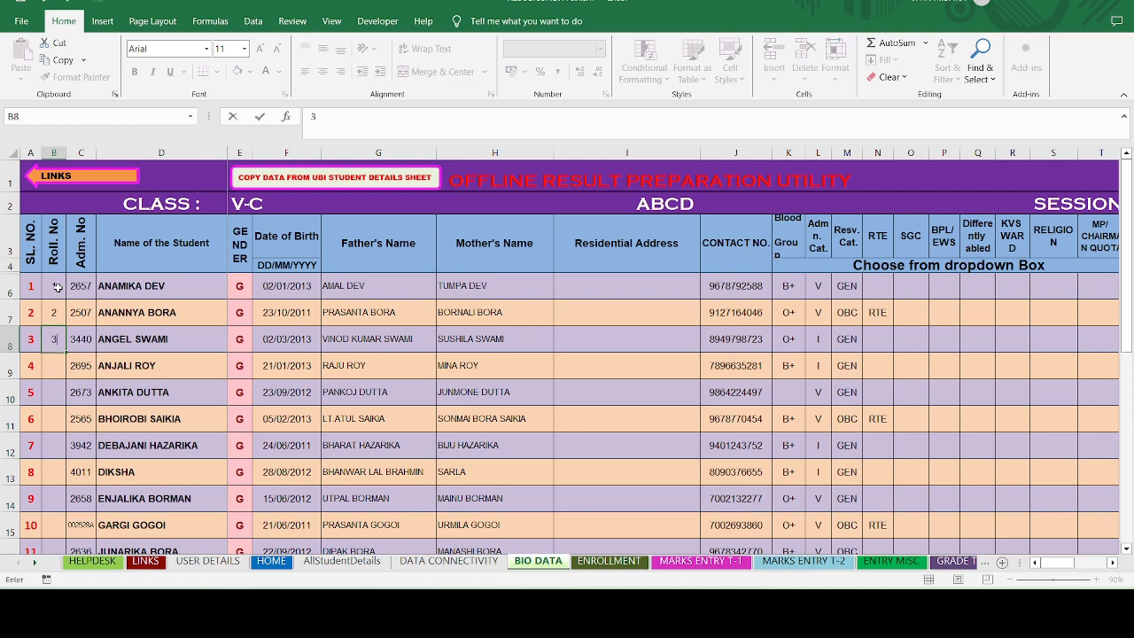
{"action": "key", "text": "Return"}
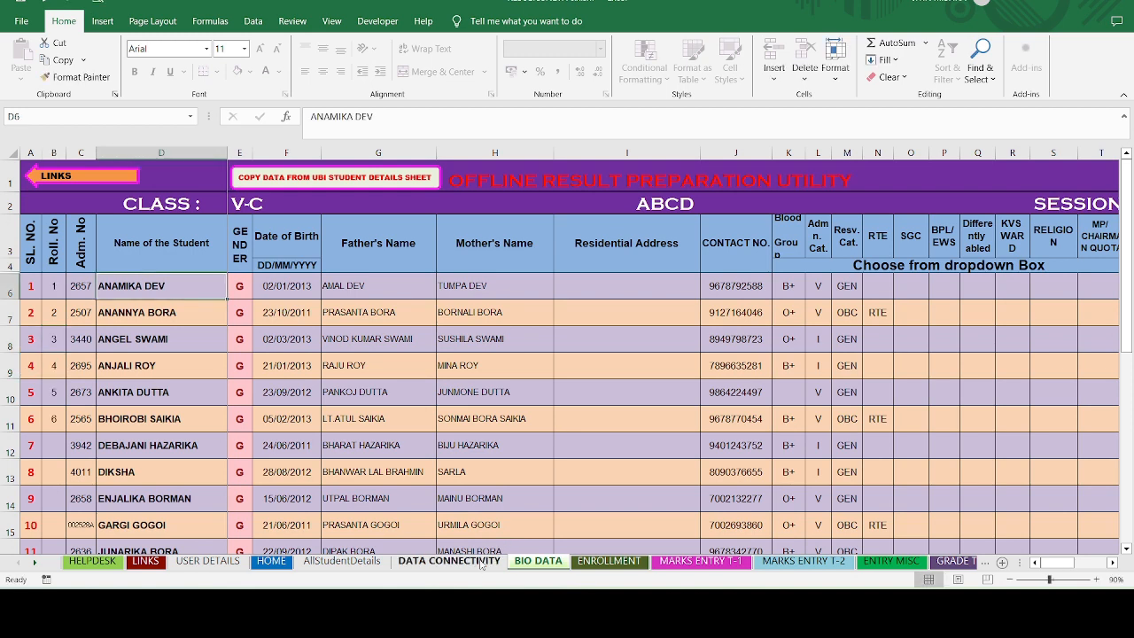
- On DATA CONNECTIVITY, leave IMPORT DATA OF at T1 & T2 and begin connecting a source file
{"action": "left_click", "coordinate": [481, 561]}
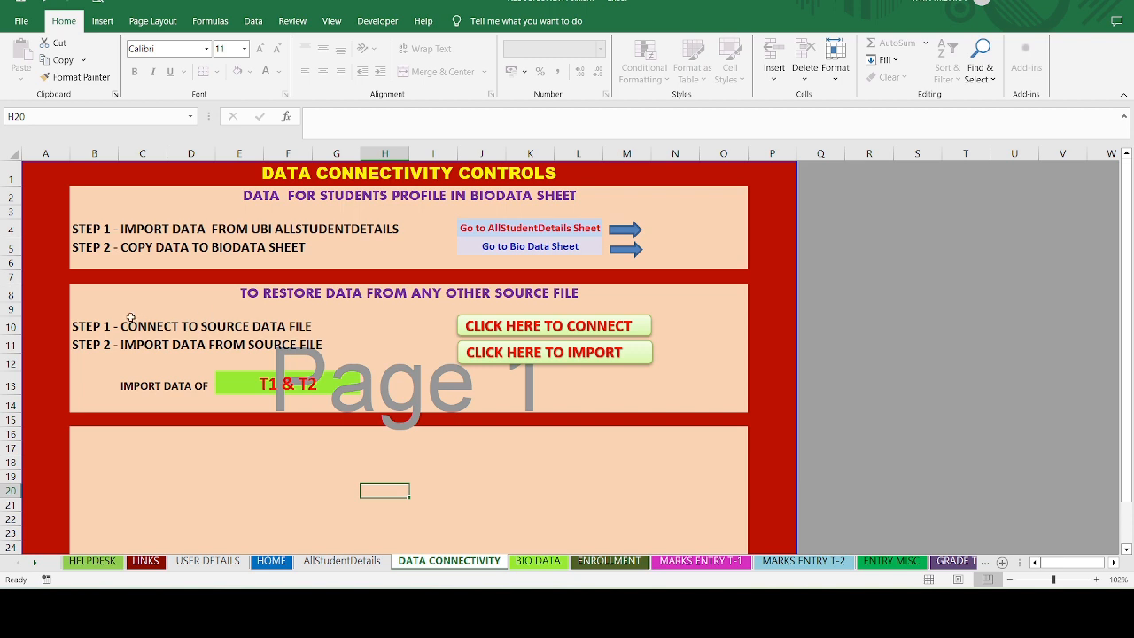
{"action": "left_click", "coordinate": [313, 382]}
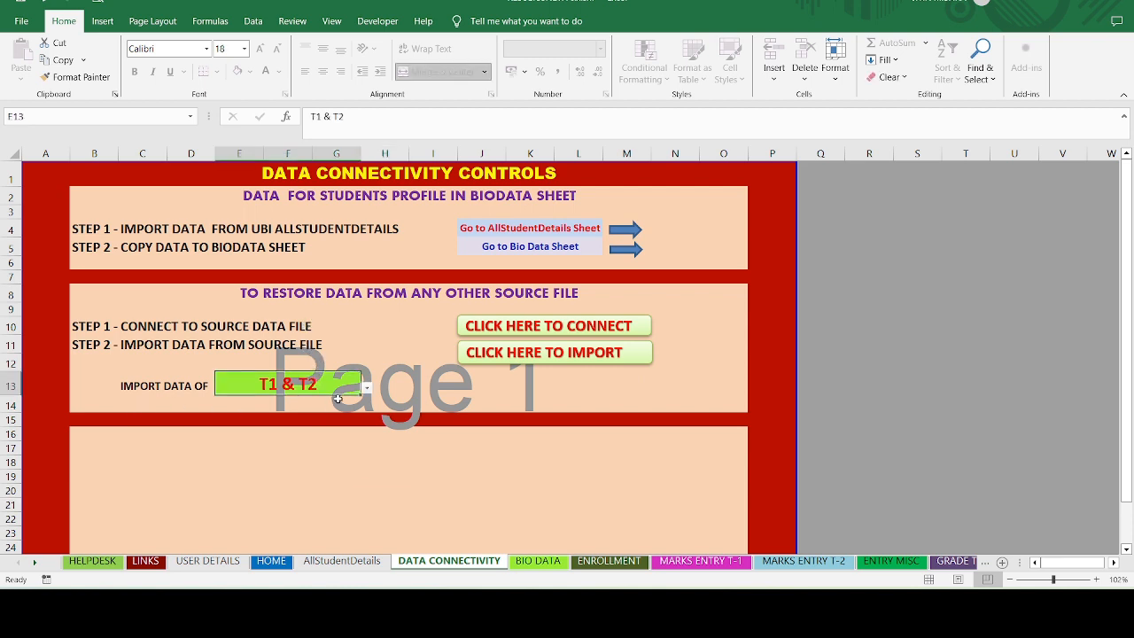
{"action": "left_click", "coordinate": [368, 390]}
{"action": "left_click", "coordinate": [257, 400]}
{"action": "left_click", "coordinate": [366, 388]}
{"action": "left_click", "coordinate": [282, 410]}
{"action": "left_click", "coordinate": [497, 327]}
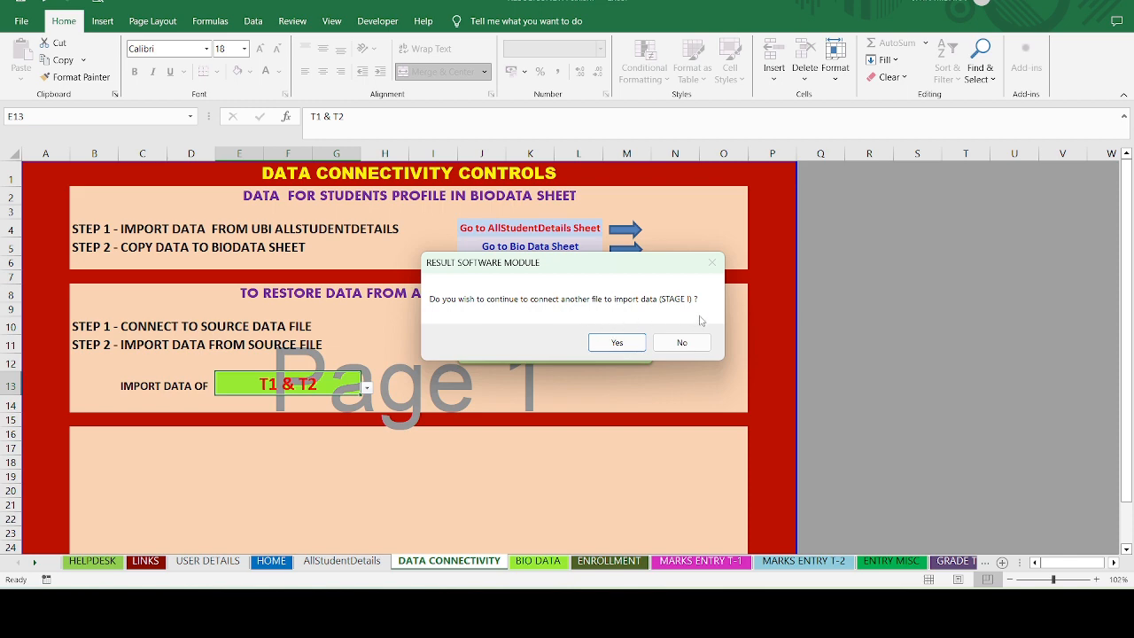
- Choose DATAENTRYTEMPALTE_CLASS 3-5.xlsx from RESULT SOFTWARES 2023-24\TEMPLATE FILES as the source file
{"action": "left_click", "coordinate": [618, 343]}
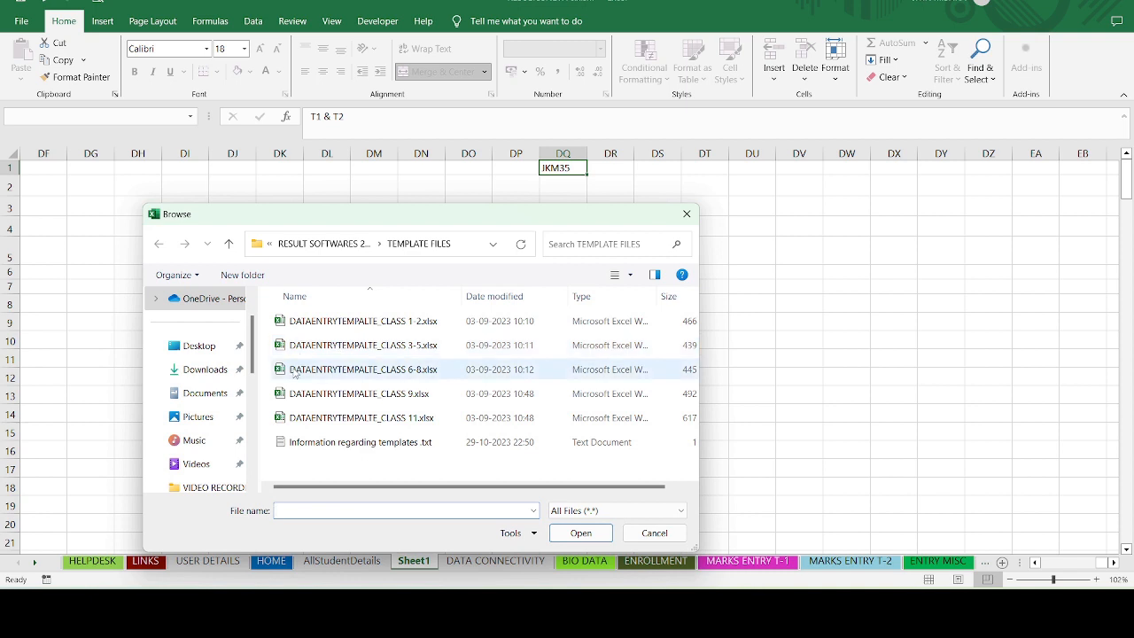
{"action": "left_click", "coordinate": [323, 243]}
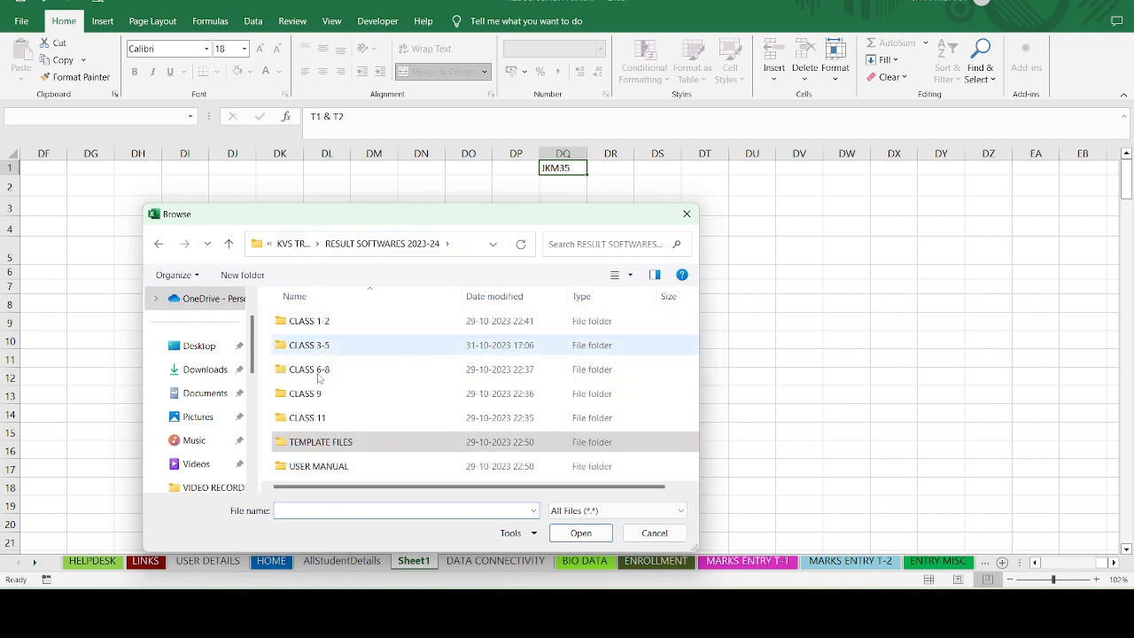
{"action": "left_click", "coordinate": [299, 247]}
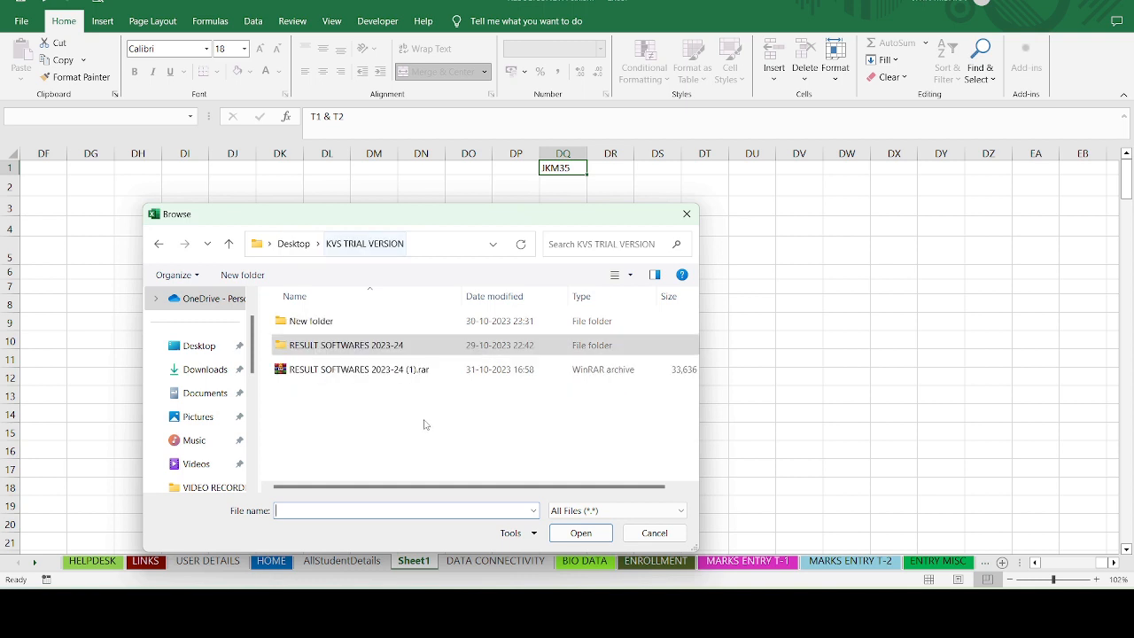
{"action": "double_click", "coordinate": [348, 346]}
{"action": "double_click", "coordinate": [359, 441]}
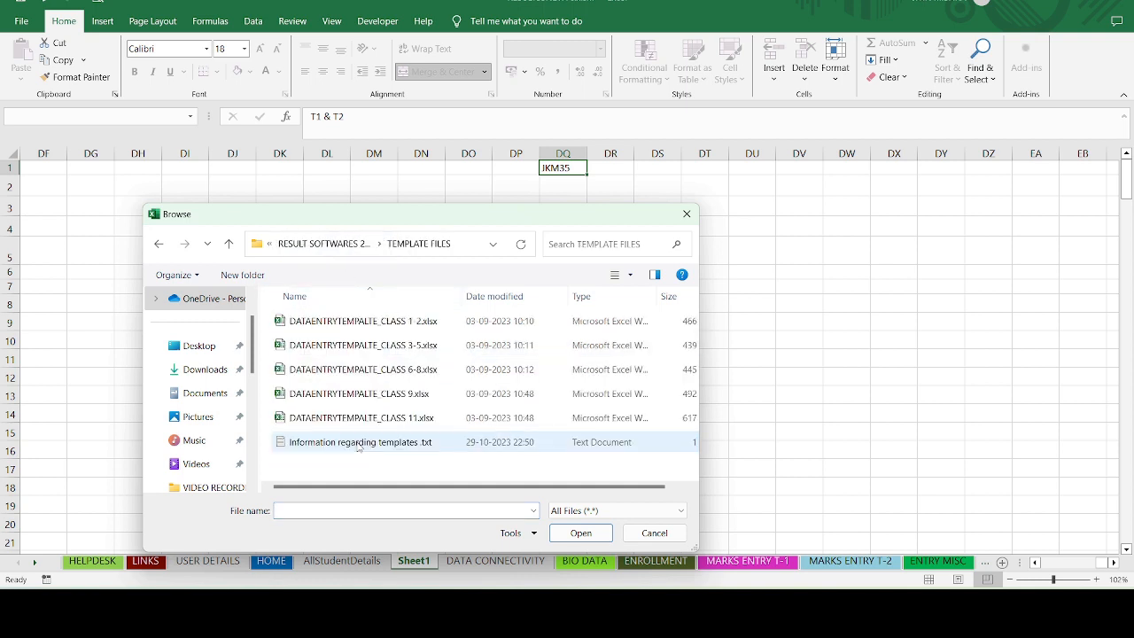
{"action": "left_click", "coordinate": [367, 353]}
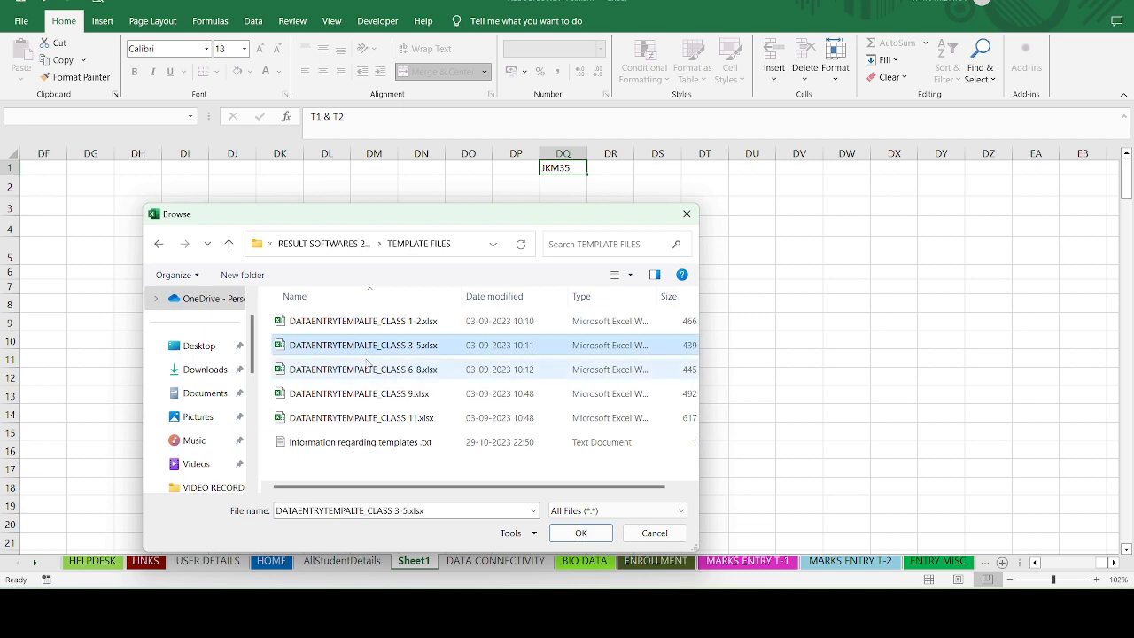
{"action": "left_click", "coordinate": [568, 535]}
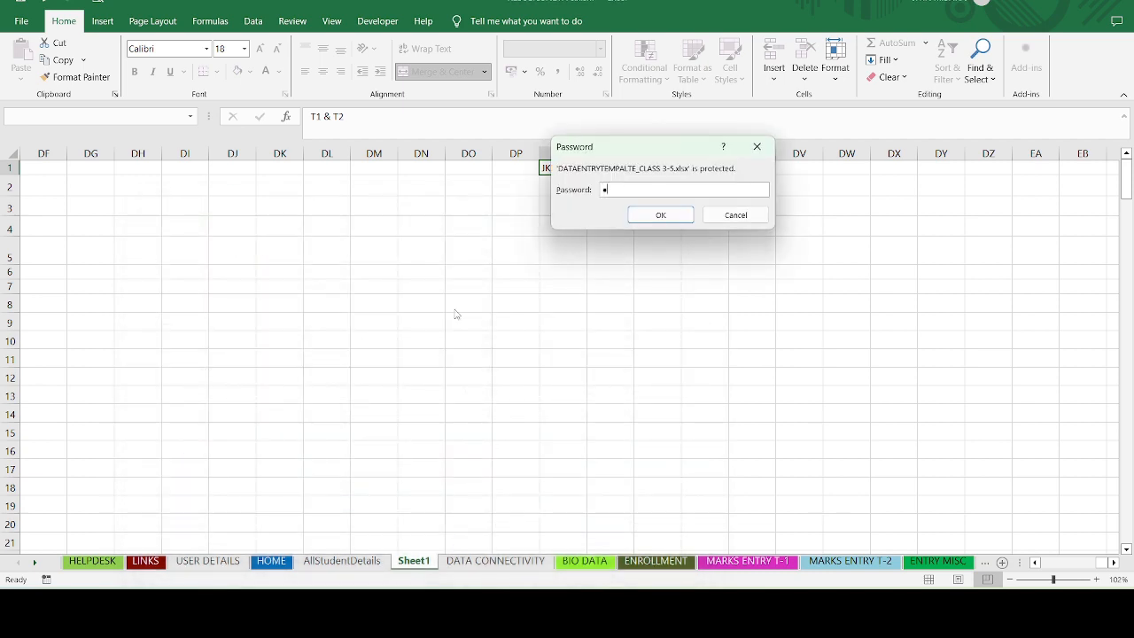
- Enter the template's password and import its Term I and Term II marks
{"action": "left_click", "coordinate": [632, 218]}
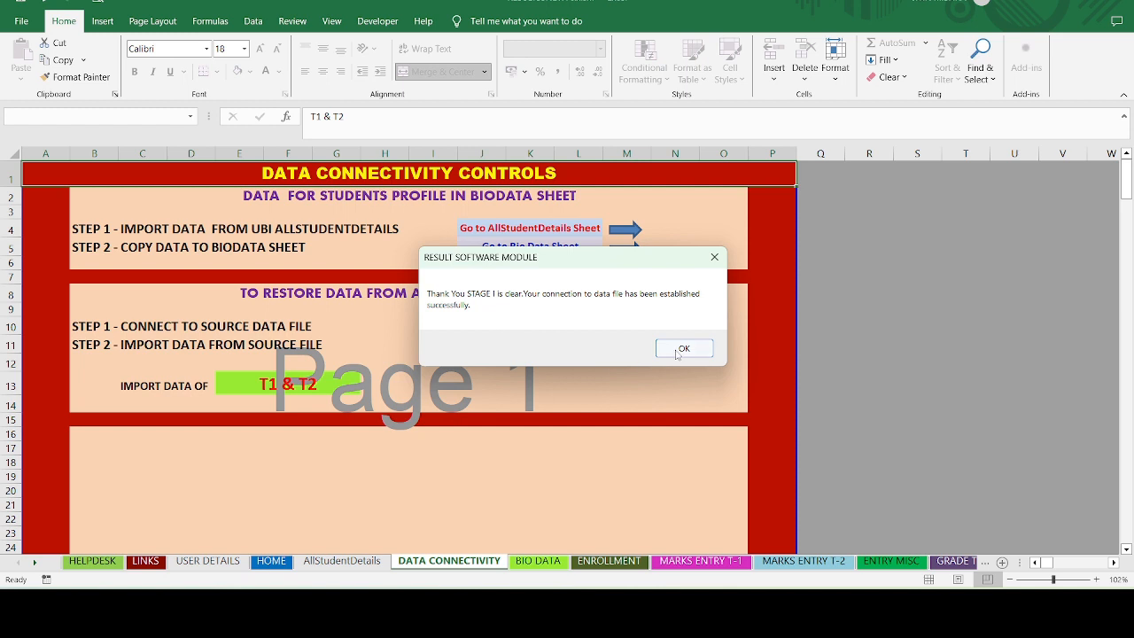
{"action": "left_click", "coordinate": [678, 348]}
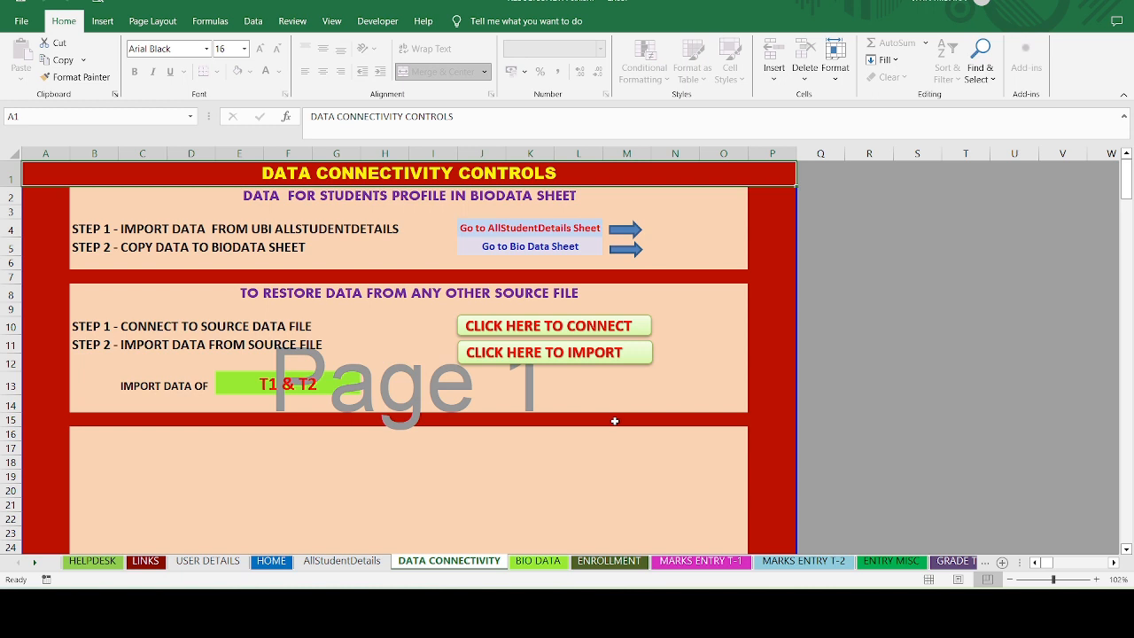
{"action": "left_click", "coordinate": [530, 361]}
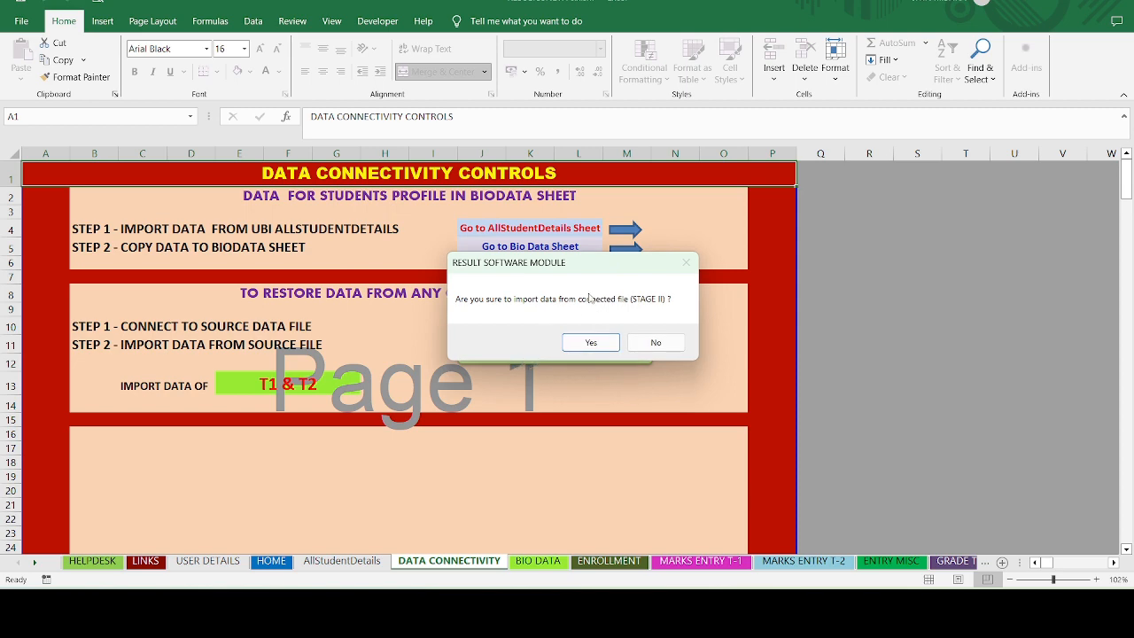
{"action": "left_click", "coordinate": [591, 344]}
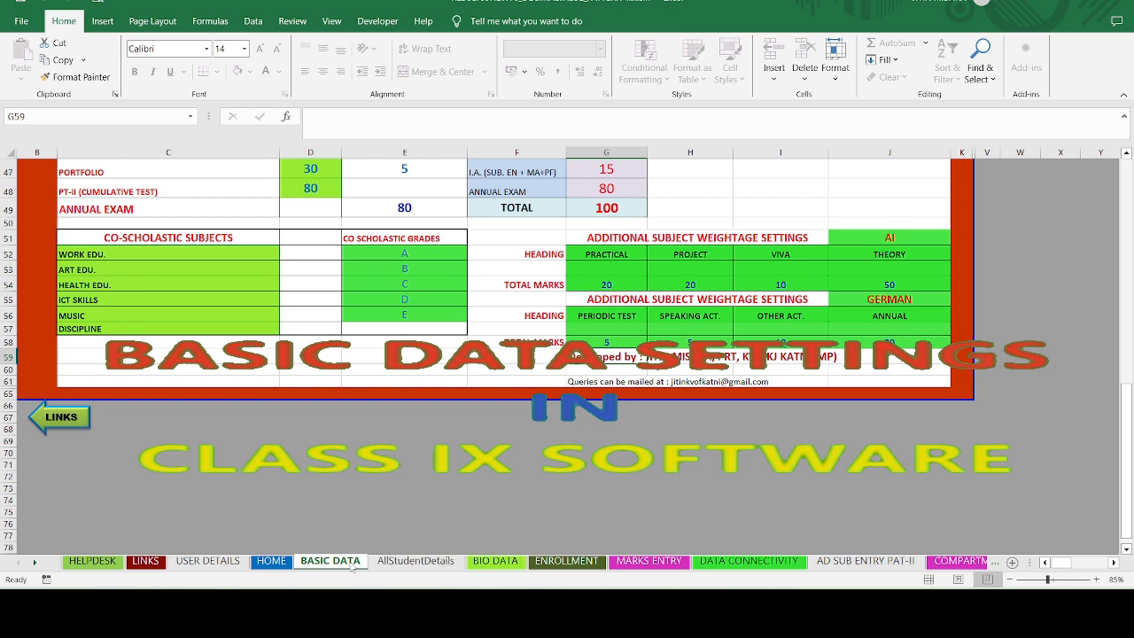
{"action": "scroll", "coordinate": [265, 443], "scroll_direction": "up", "scroll_amount": 13}
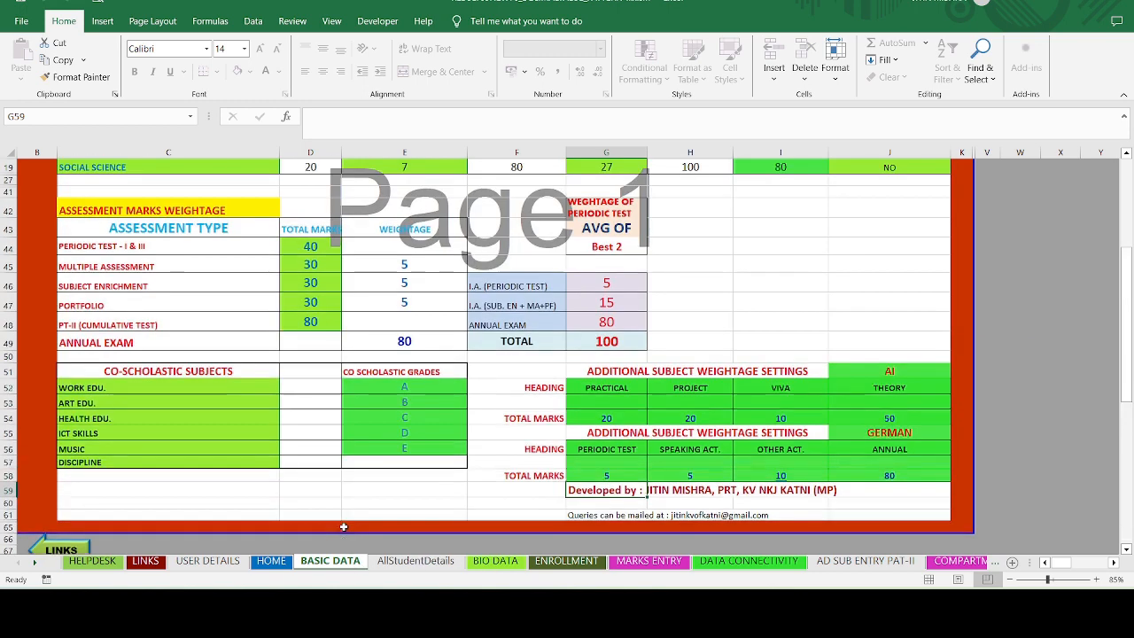
{"action": "left_click", "coordinate": [176, 366]}
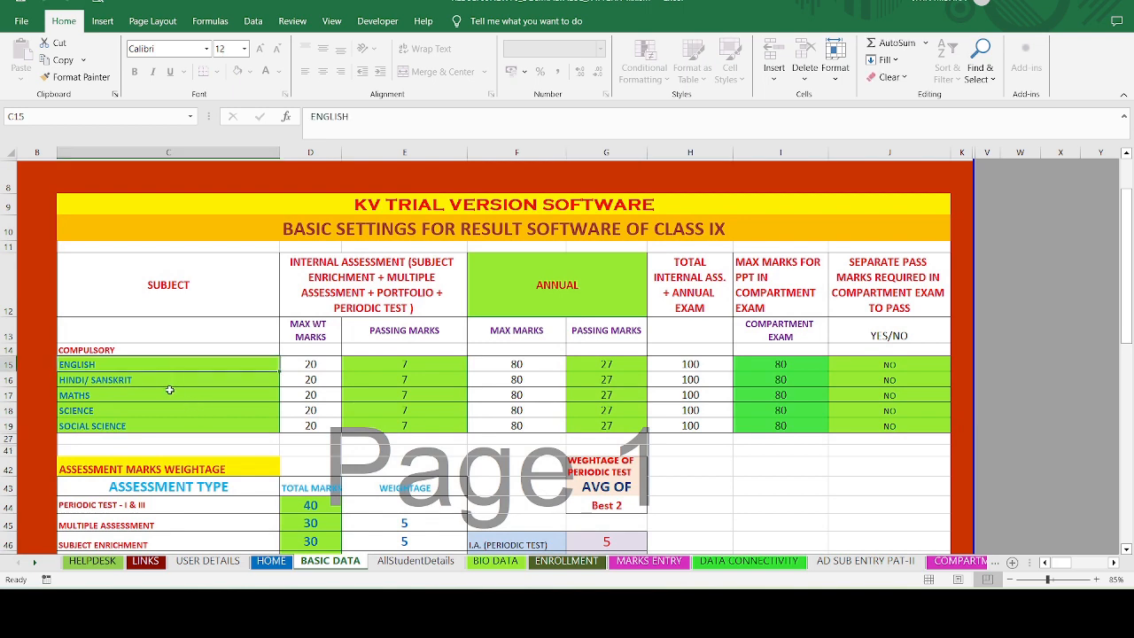
{"action": "left_click", "coordinate": [170, 379]}
{"action": "left_click", "coordinate": [155, 410]}
{"action": "left_click", "coordinate": [149, 425]}
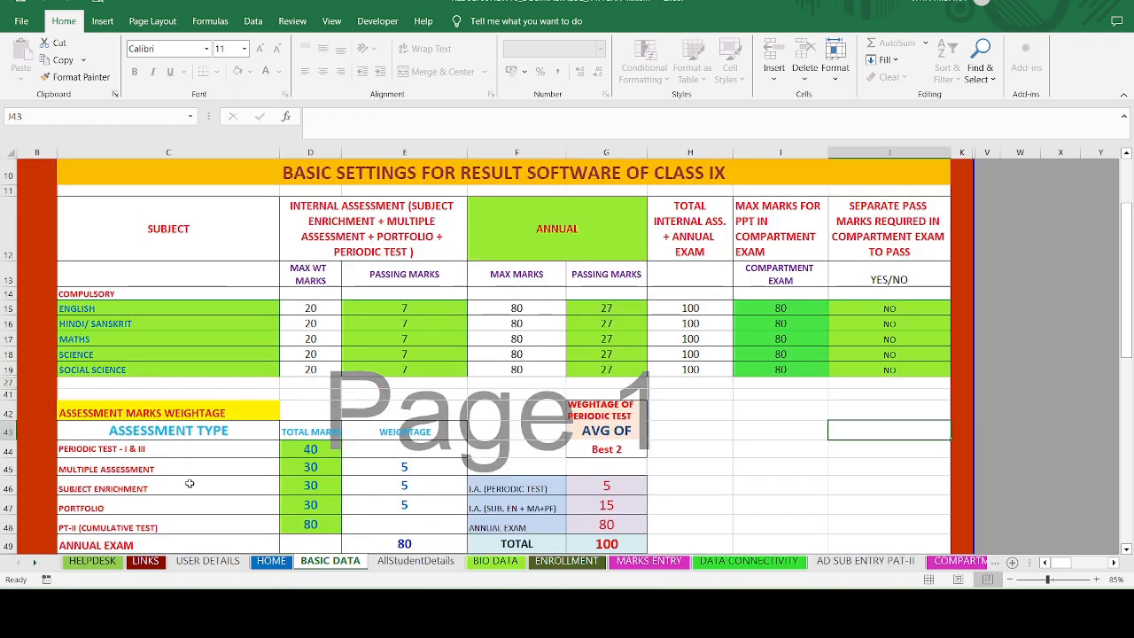
{"action": "scroll", "coordinate": [190, 483], "scroll_direction": "down", "scroll_amount": 1}
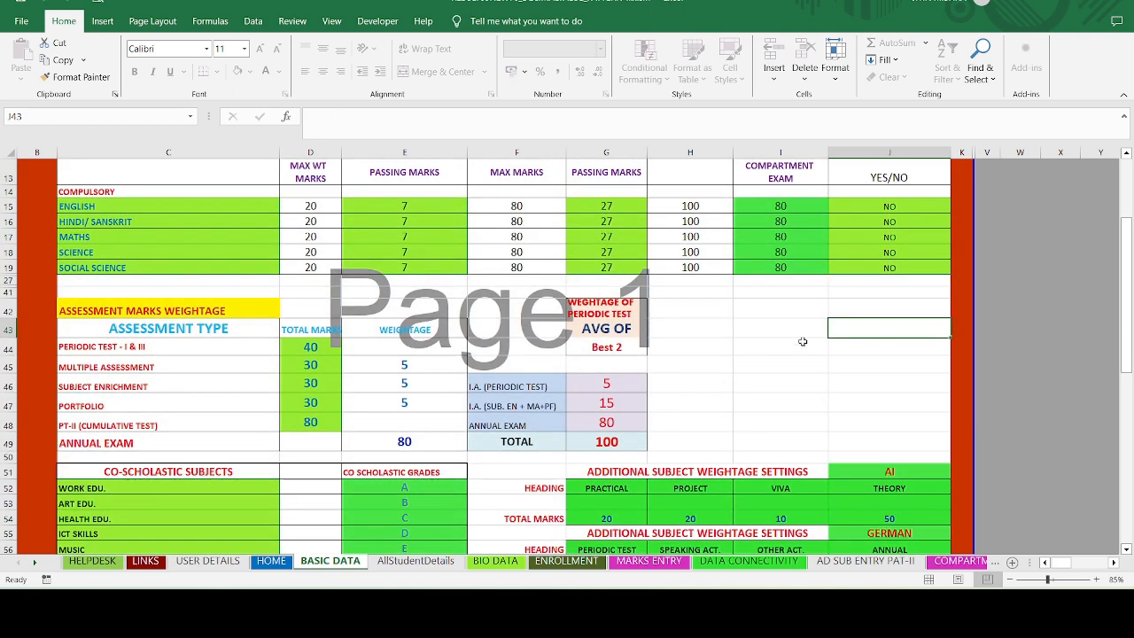
{"action": "left_click", "coordinate": [819, 350]}
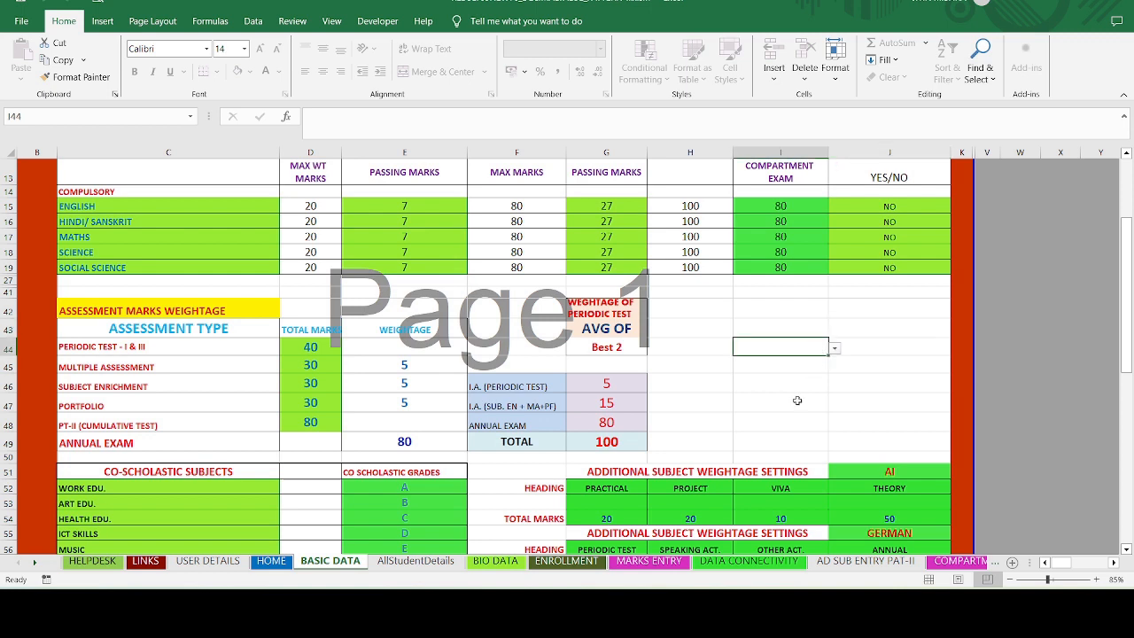
{"action": "left_click", "coordinate": [797, 400]}
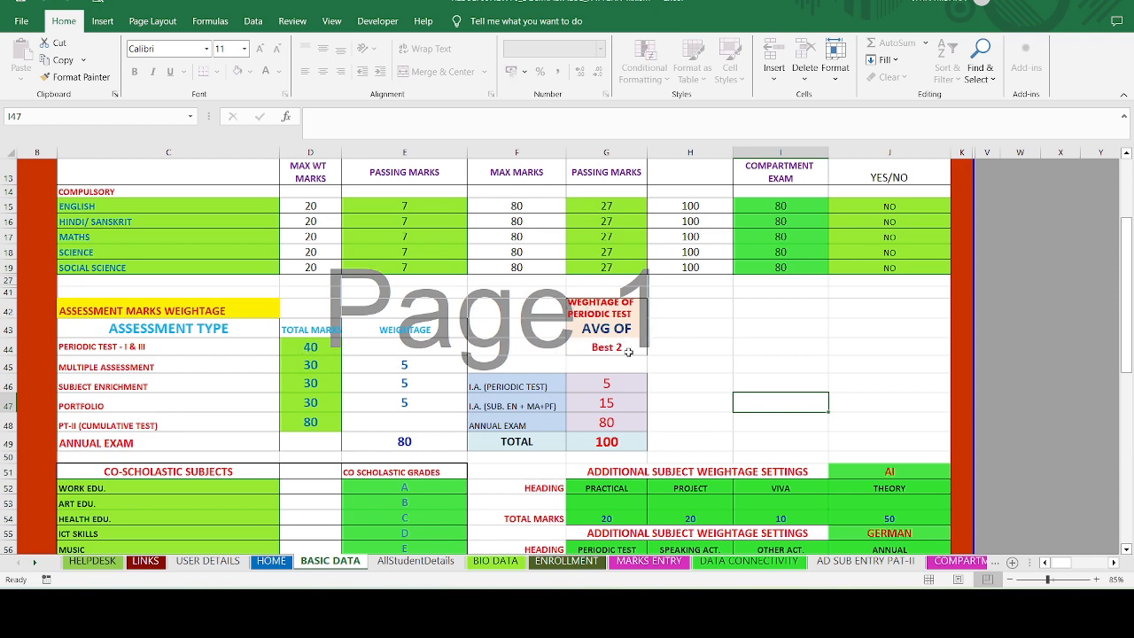
{"action": "scroll", "coordinate": [344, 383], "scroll_direction": "down", "scroll_amount": 1}
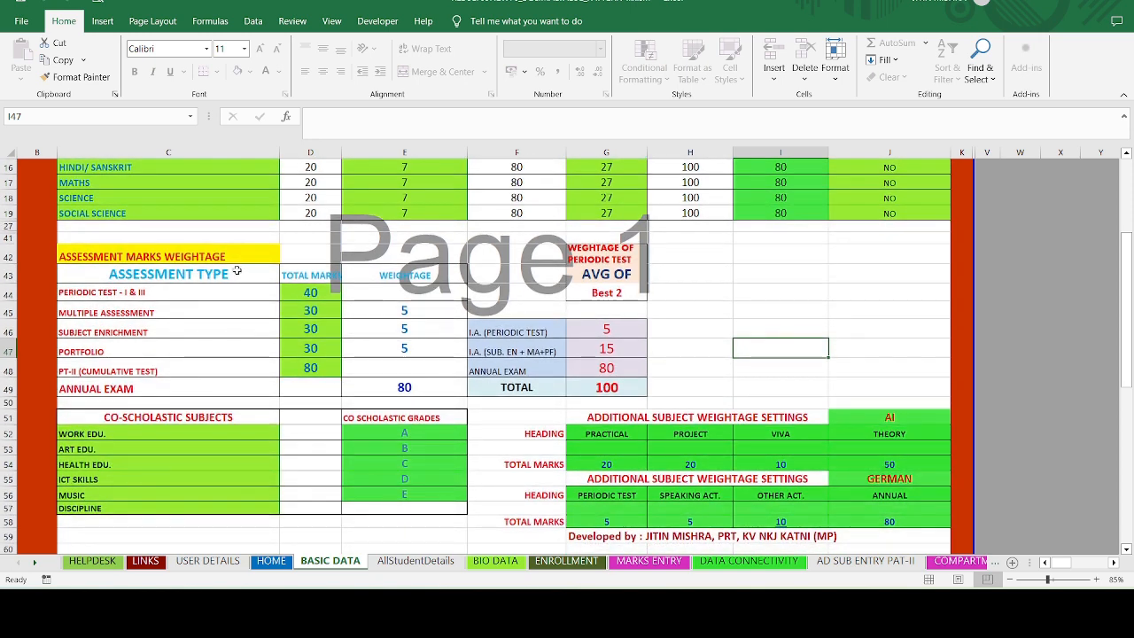
{"action": "left_click", "coordinate": [291, 294]}
{"action": "left_click", "coordinate": [285, 310]}
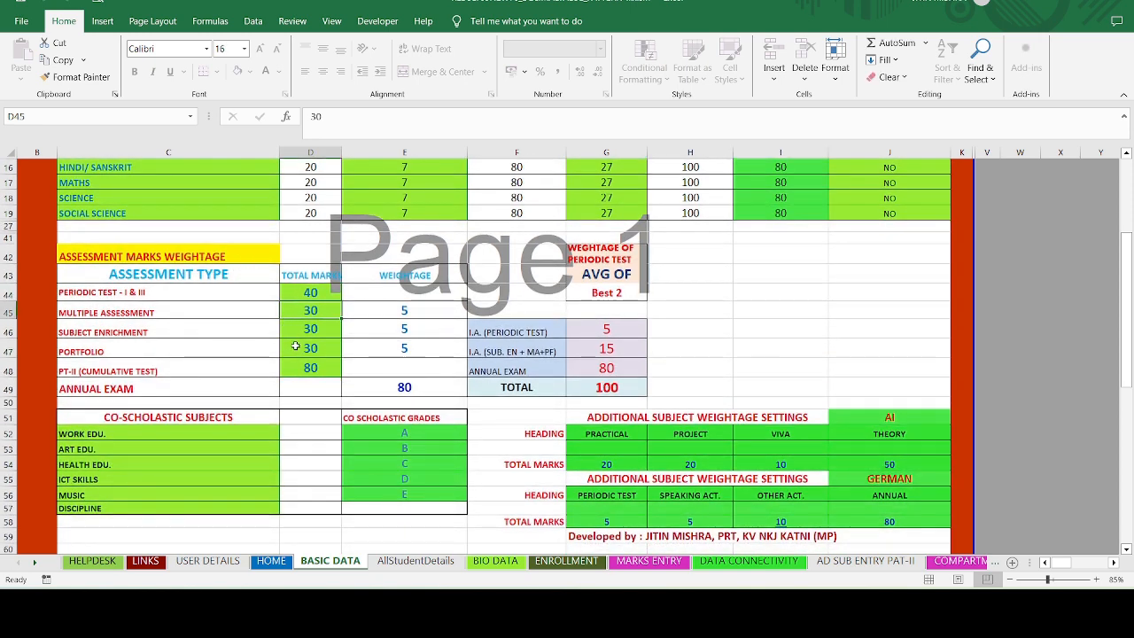
{"action": "left_click", "coordinate": [296, 347]}
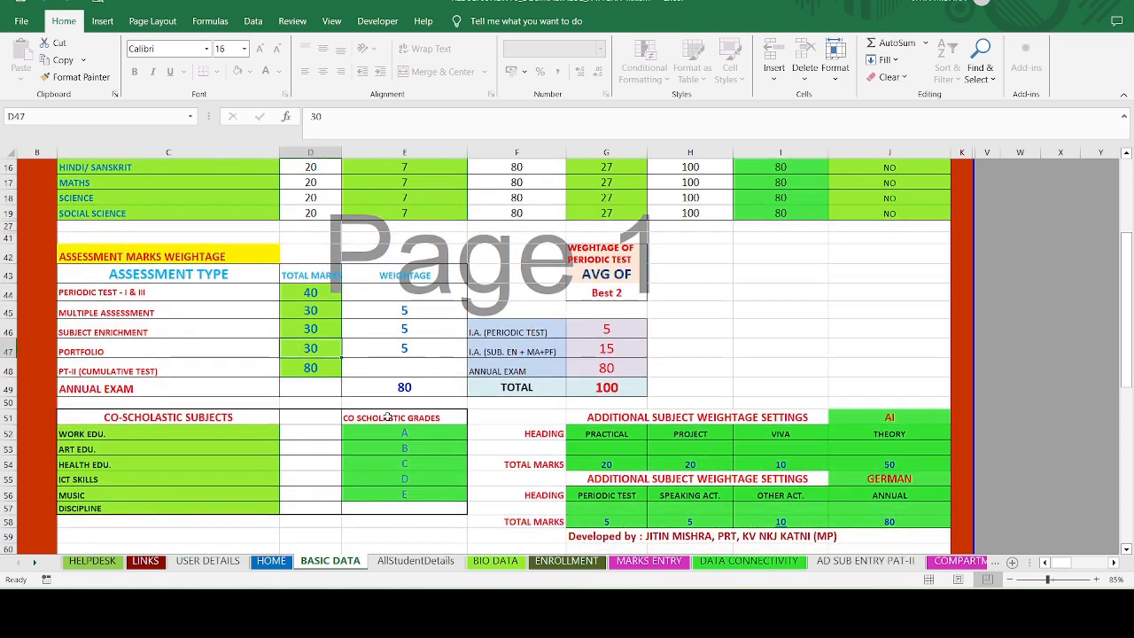
{"action": "left_click", "coordinate": [218, 440]}
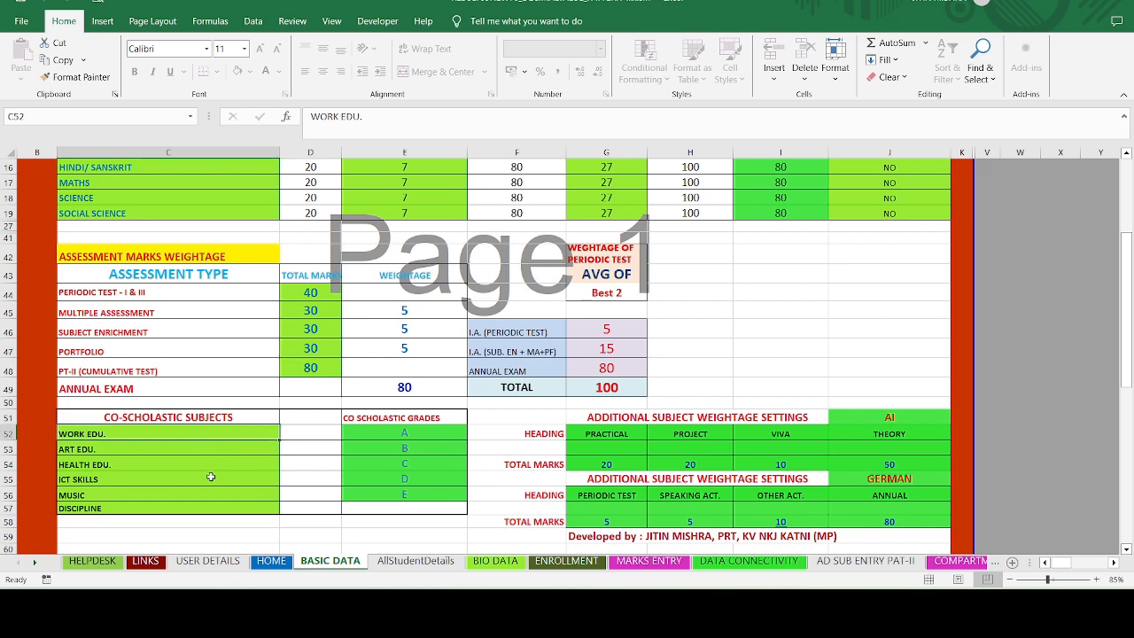
{"action": "left_click", "coordinate": [211, 478]}
{"action": "left_click", "coordinate": [417, 435]}
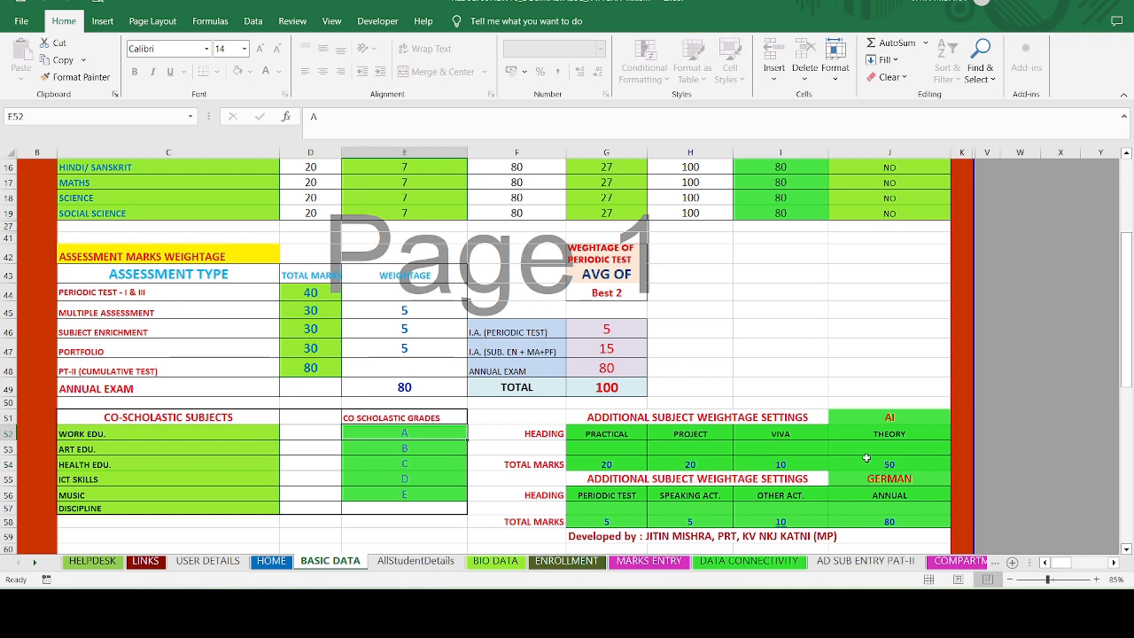
- Check the AI and GERMAN additional-subject settings in J51 and J55 on BASIC DATA
{"action": "left_click", "coordinate": [878, 414]}
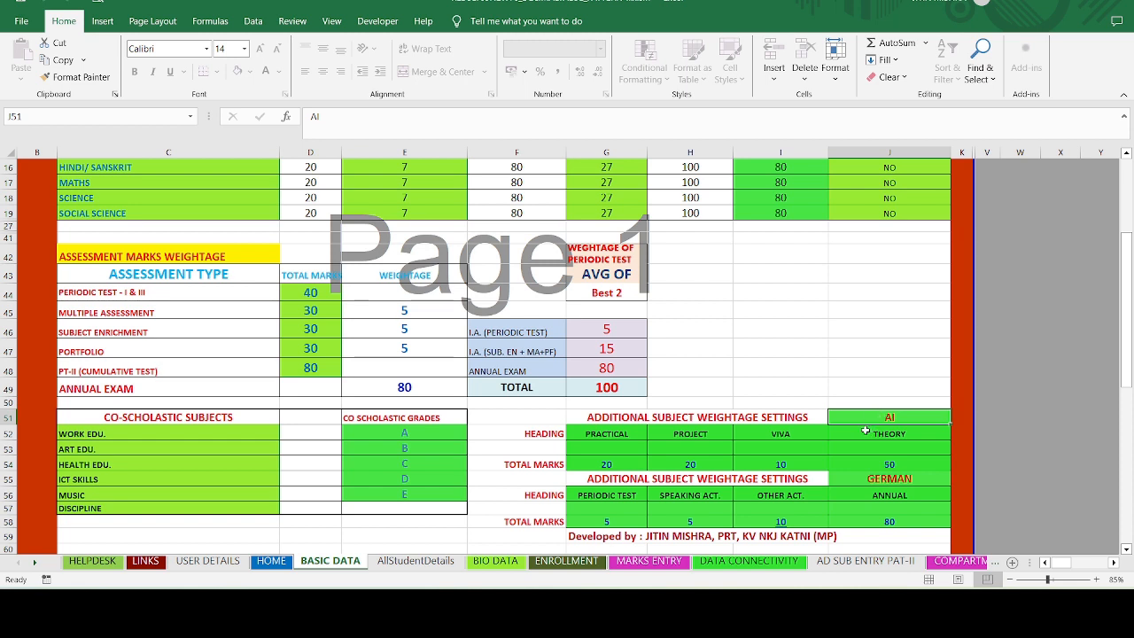
{"action": "left_click", "coordinate": [880, 478]}
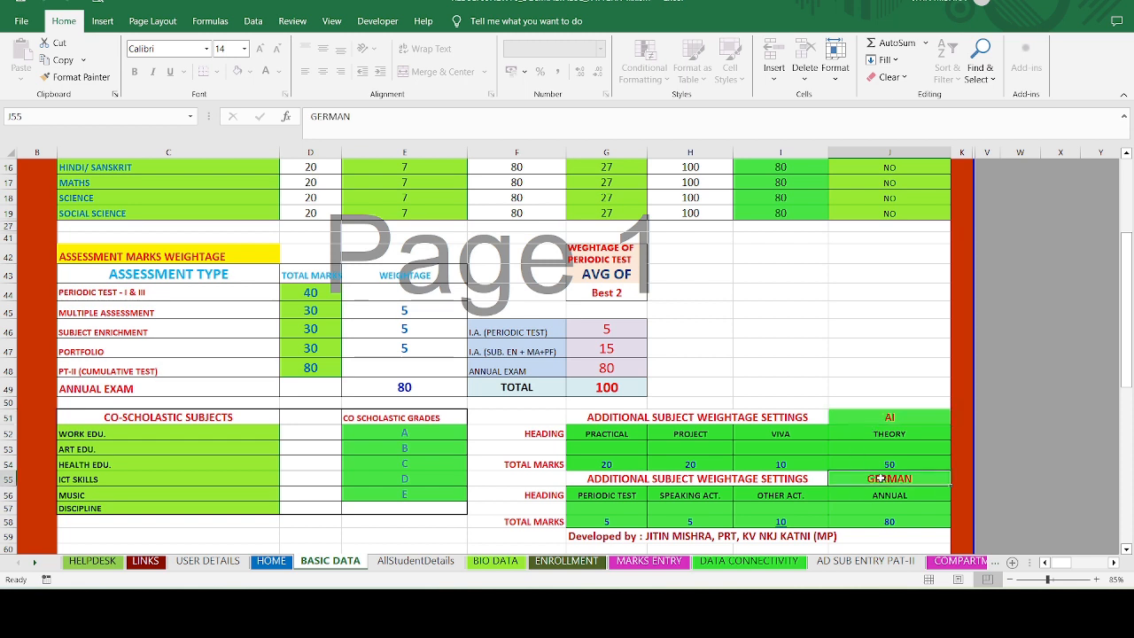
{"action": "left_click", "coordinate": [879, 416]}
{"action": "left_click", "coordinate": [872, 479]}
- Move from BASIC DATA through AllStudentDetails to the BIO DATA student list
{"action": "scroll", "coordinate": [561, 471], "scroll_direction": "up", "scroll_amount": 1}
{"action": "scroll", "coordinate": [562, 471], "scroll_direction": "up", "scroll_amount": 3}
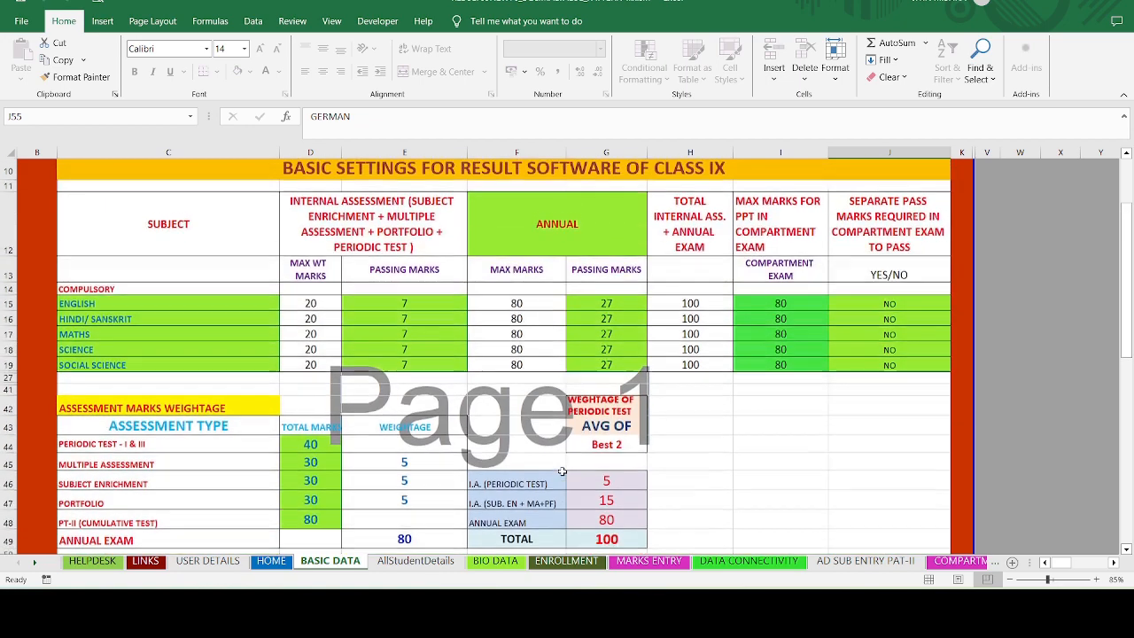
{"action": "scroll", "coordinate": [562, 478], "scroll_direction": "down", "scroll_amount": 3}
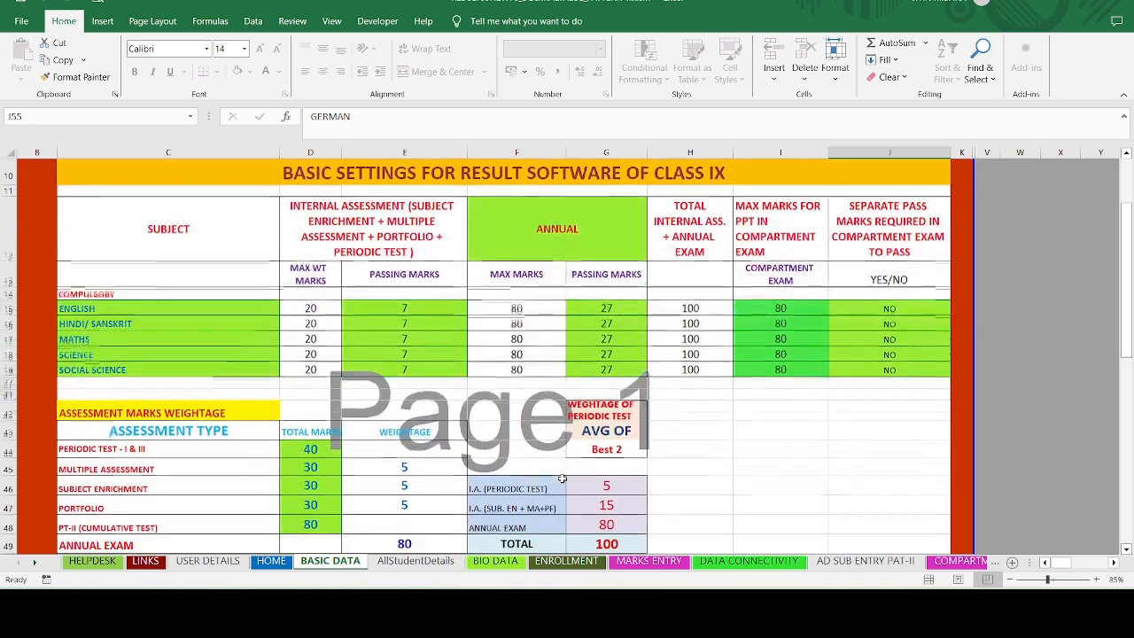
{"action": "left_click", "coordinate": [413, 562]}
{"action": "left_click", "coordinate": [496, 562]}
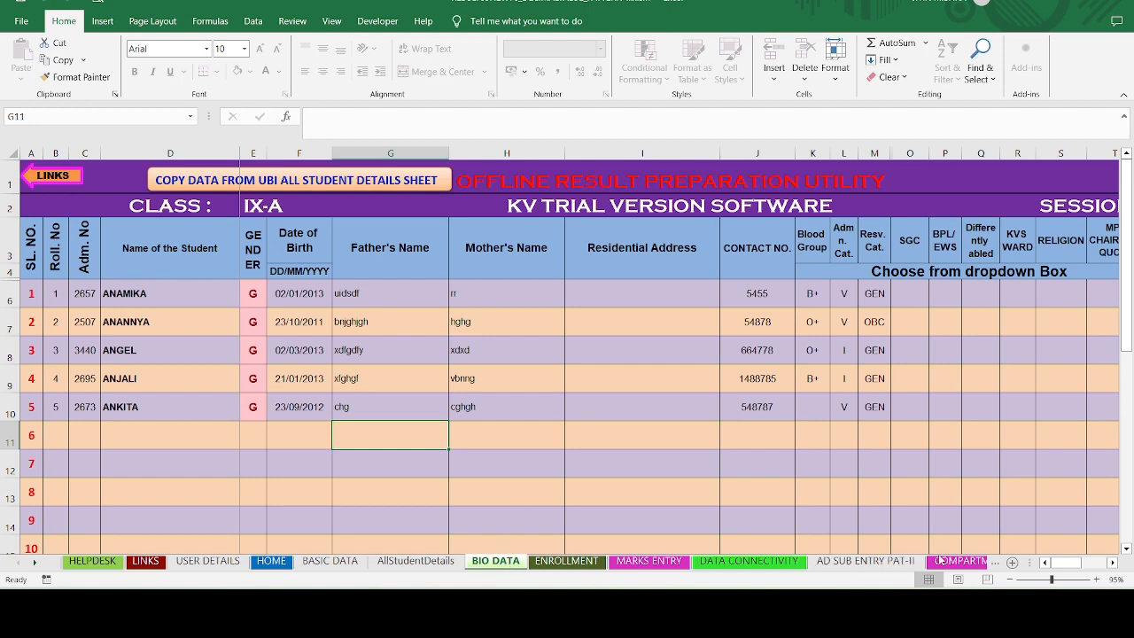
{"action": "left_click_drag", "start_coordinate": [1067, 567], "coordinate": [1093, 567]}
{"action": "left_click", "coordinate": [944, 293]}
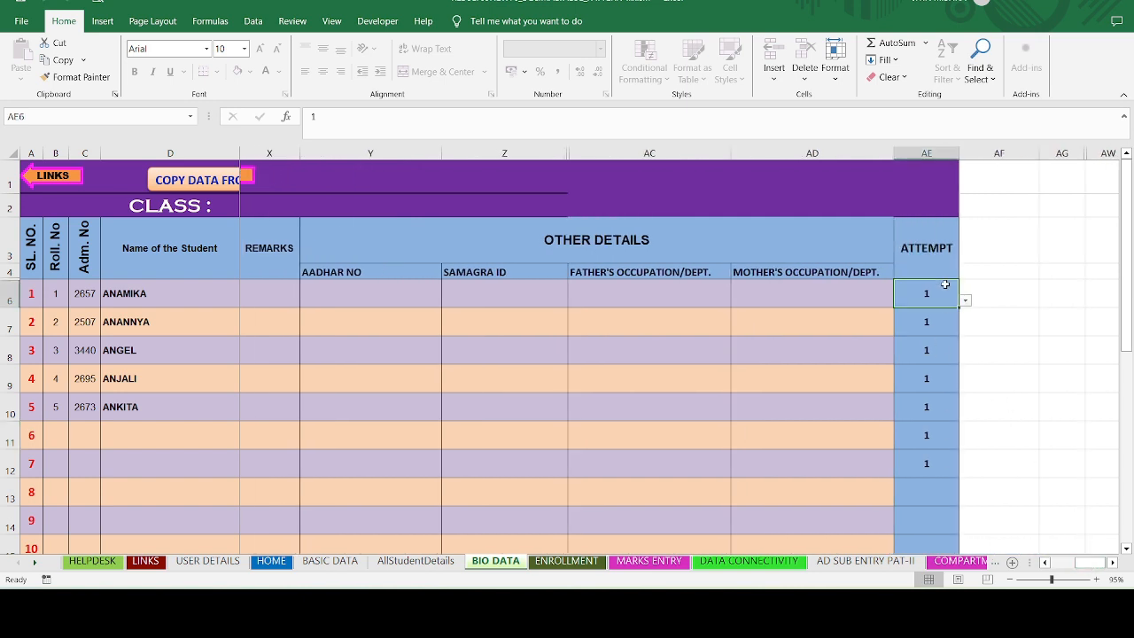
{"action": "left_click", "coordinate": [966, 300]}
{"action": "left_click", "coordinate": [966, 301]}
{"action": "left_click", "coordinate": [966, 301]}
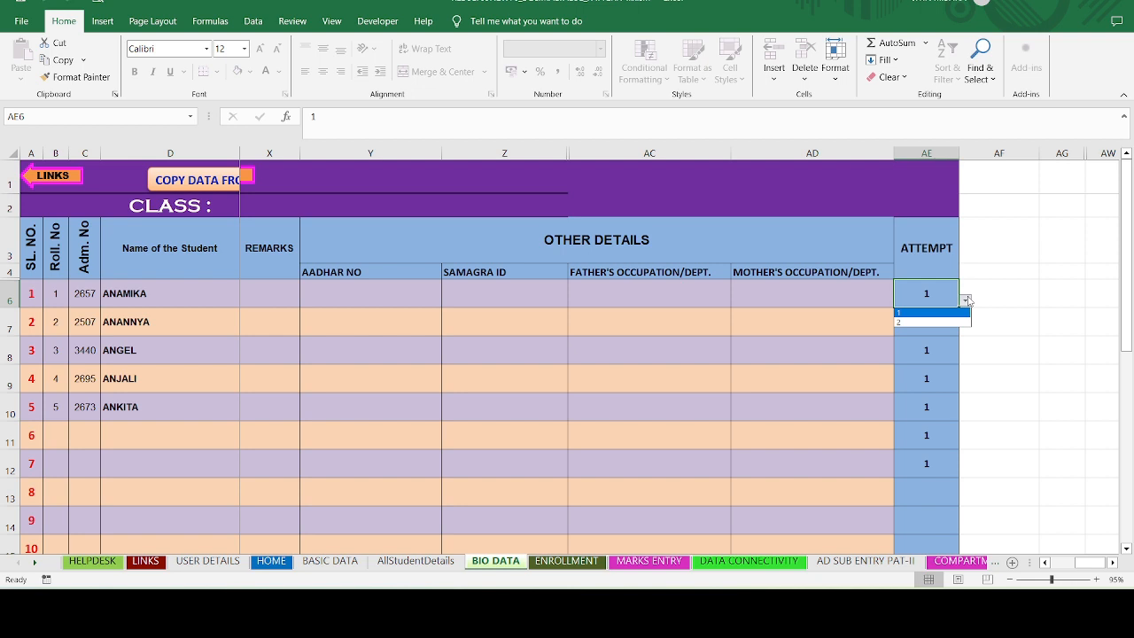
{"action": "left_click", "coordinate": [966, 300]}
{"action": "left_click", "coordinate": [929, 493]}
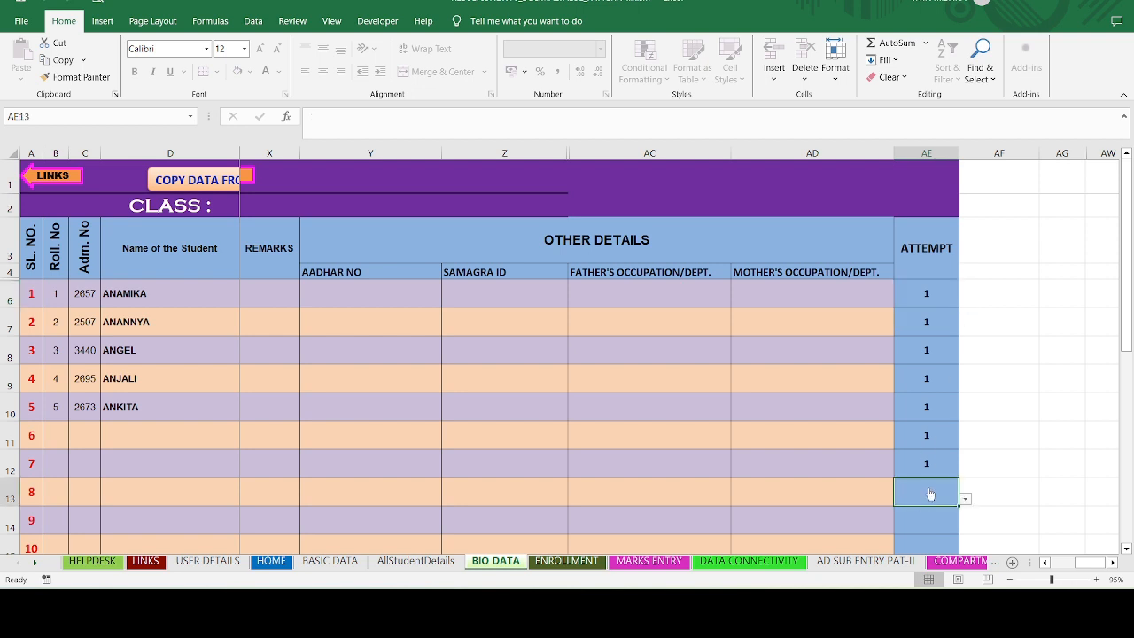
{"action": "left_click", "coordinate": [933, 301]}
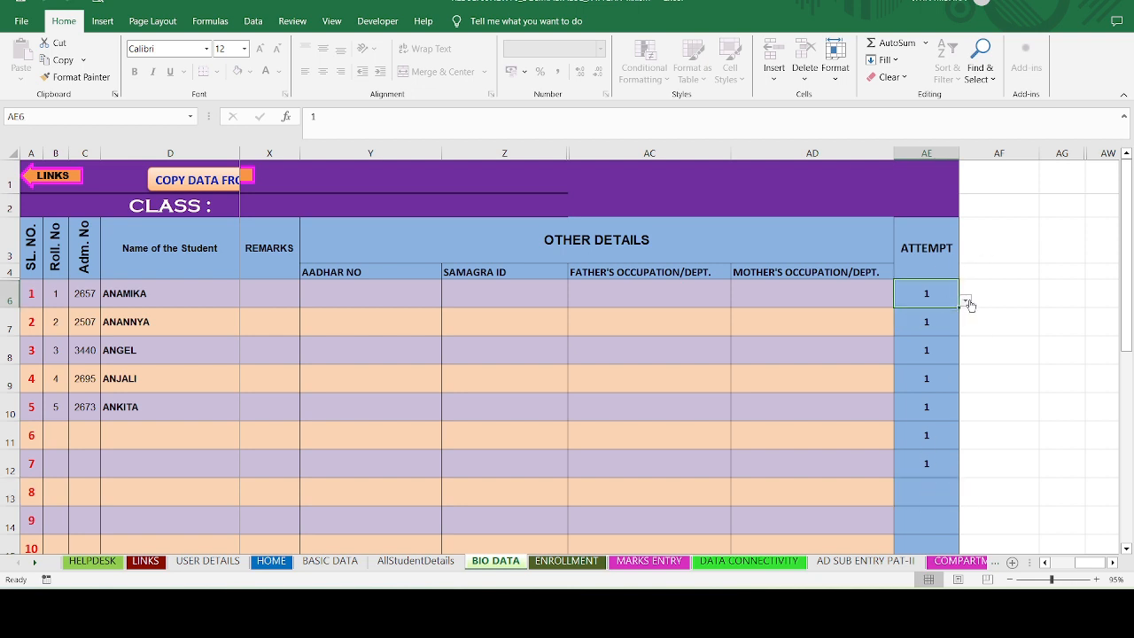
{"action": "left_click", "coordinate": [967, 301]}
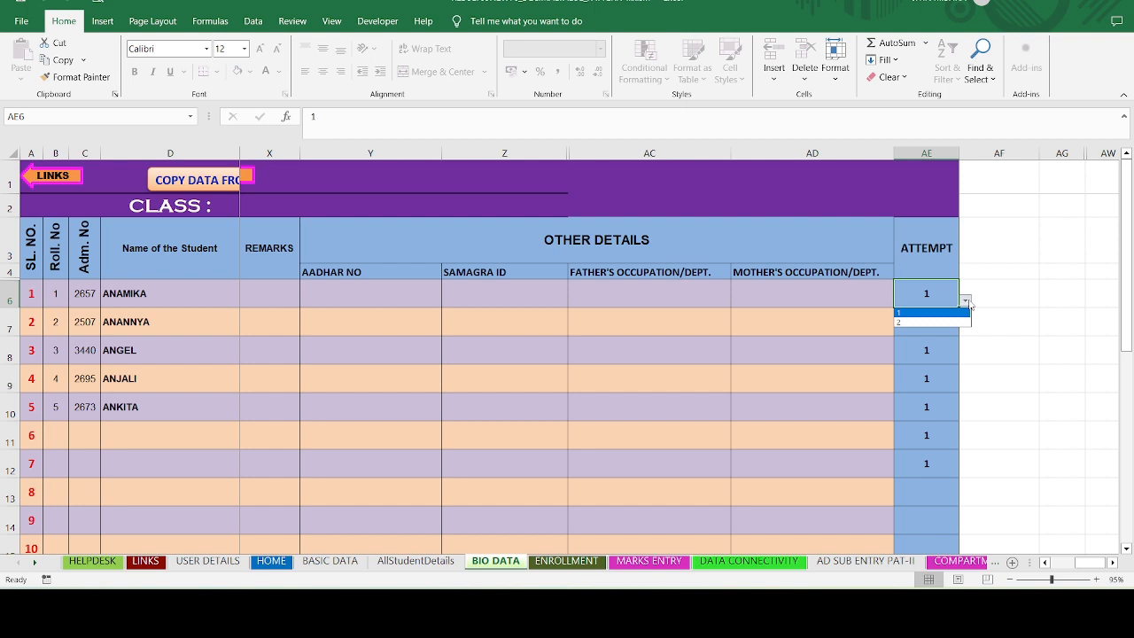
{"action": "left_click", "coordinate": [971, 368]}
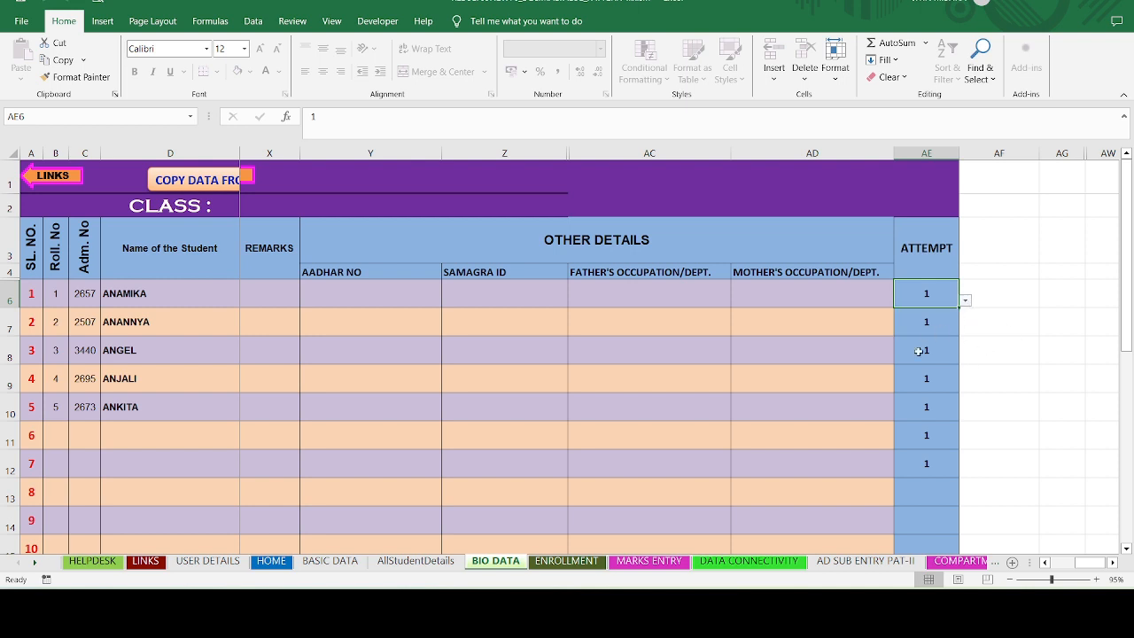
{"action": "left_click", "coordinate": [914, 489]}
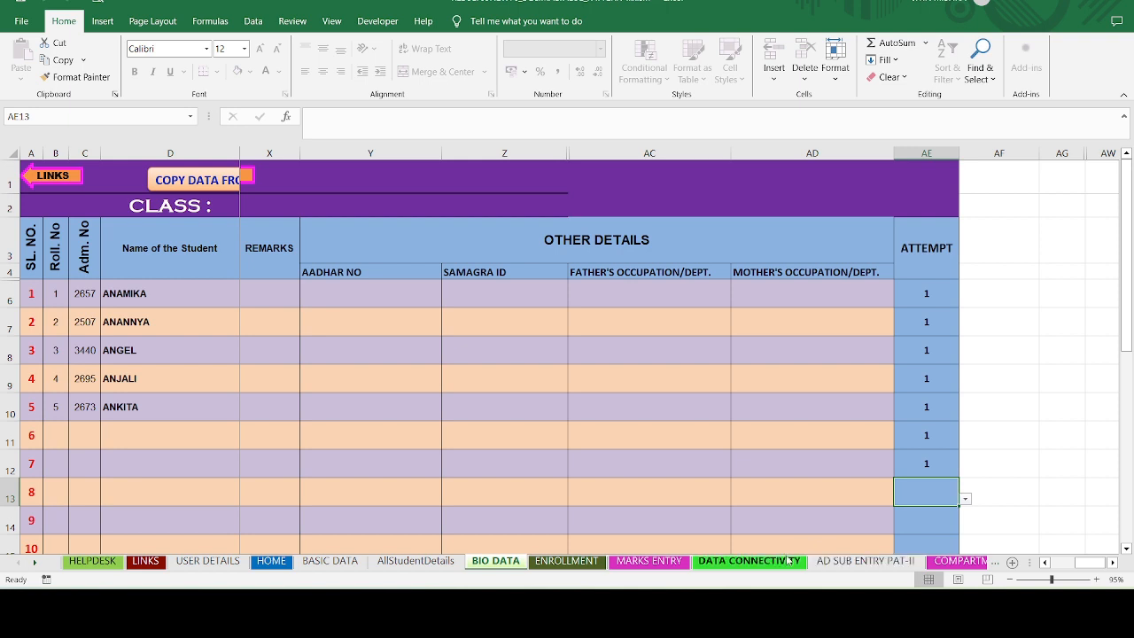
{"action": "left_click", "coordinate": [574, 561]}
- Look over the MARKS ENTRY English marks, then go via DATA CONNECTIVITY toward AD SUB ENTRY PAT-II
{"action": "left_click", "coordinate": [669, 565]}
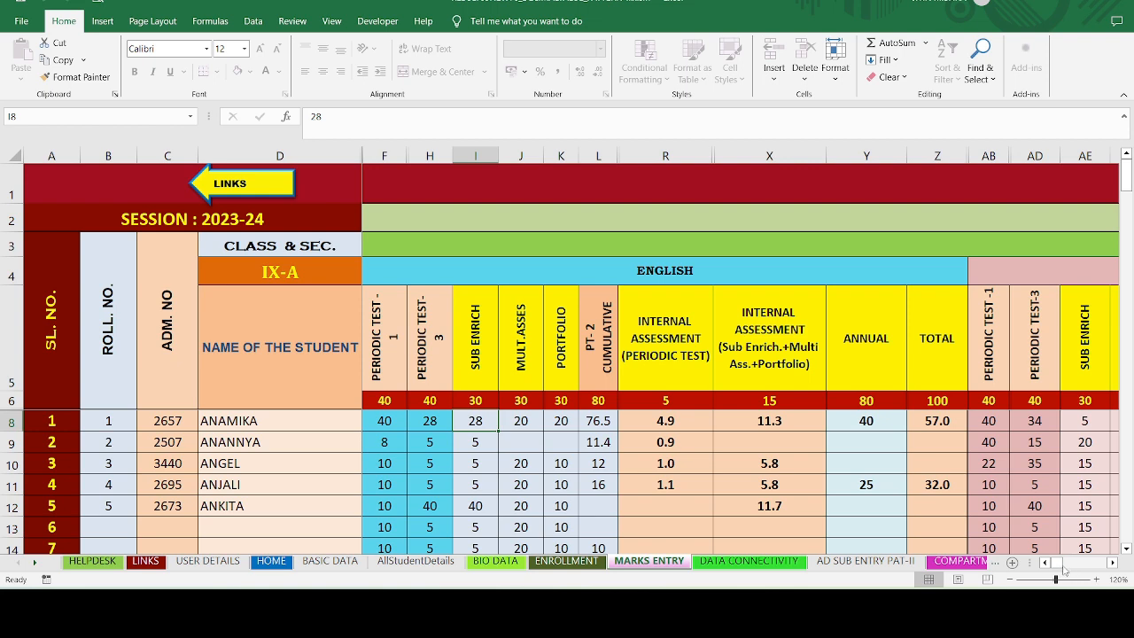
{"action": "mouse_move", "coordinate": [1057, 564]}
{"action": "left_mouse_down"}
{"action": "mouse_move", "coordinate": [1068, 565]}
{"action": "mouse_move", "coordinate": [1053, 567]}
{"action": "left_mouse_up"}
{"action": "left_click", "coordinate": [708, 563]}
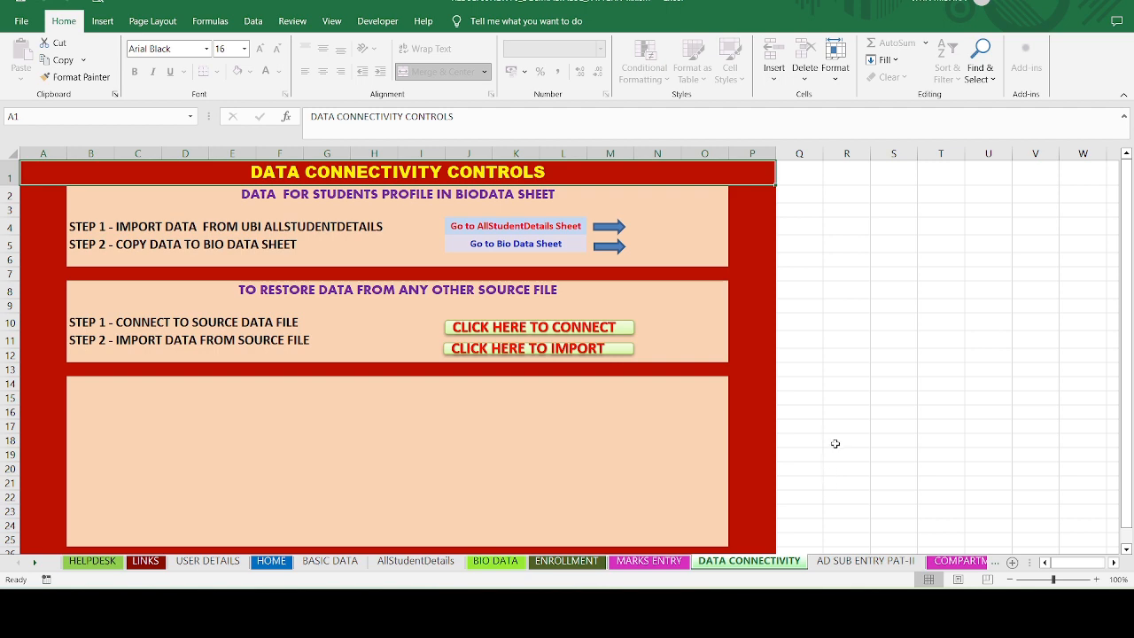
{"action": "left_click", "coordinate": [860, 562]}
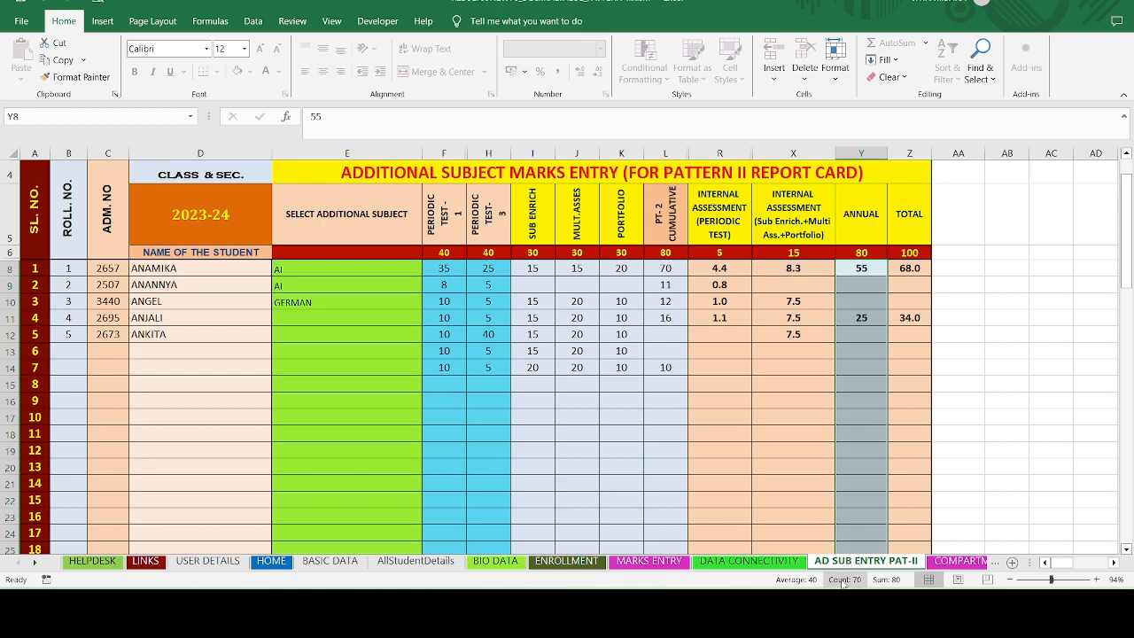
- Compare the fifth student's additional subject with the AI and GERMAN settings on BASIC DATA
{"action": "left_click", "coordinate": [358, 333]}
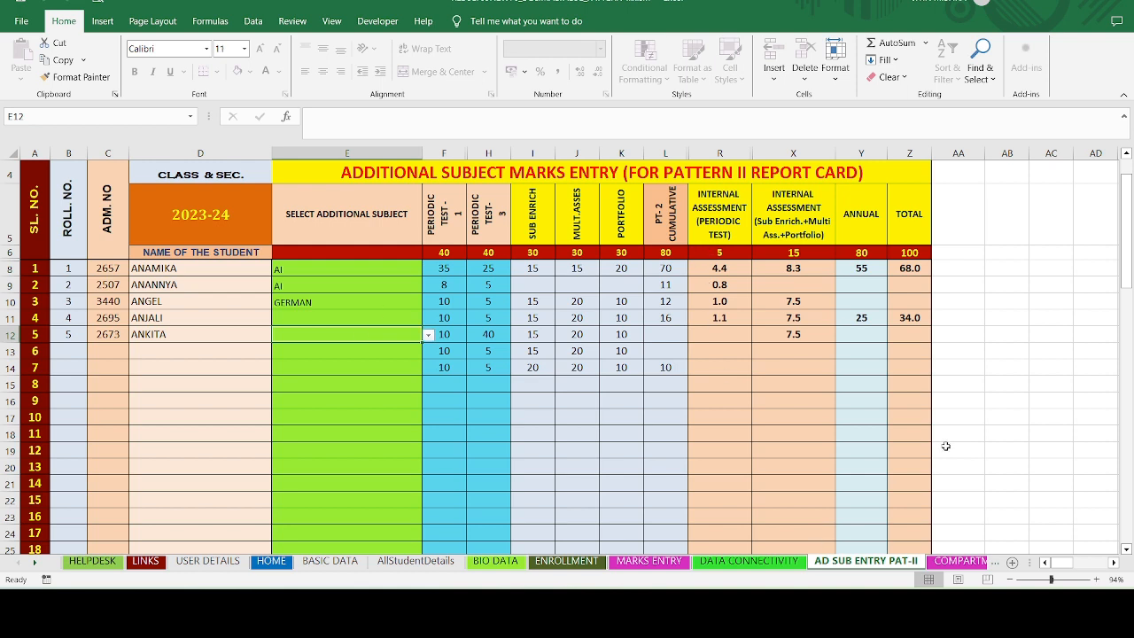
{"action": "left_click", "coordinate": [318, 561]}
{"action": "left_click", "coordinate": [875, 235]}
{"action": "left_click", "coordinate": [864, 298]}
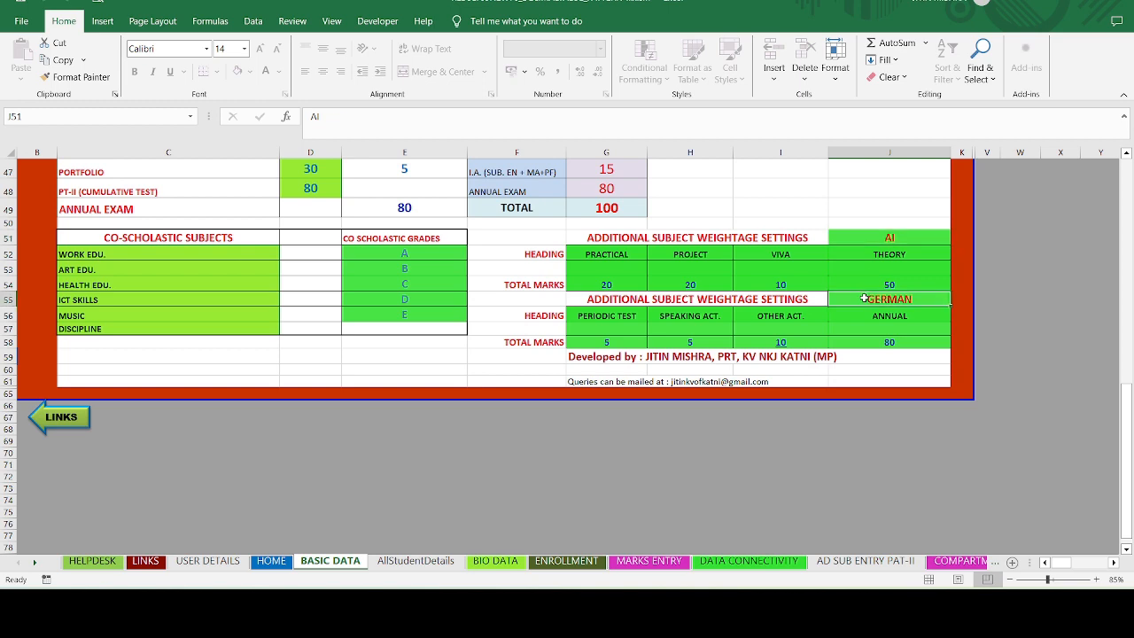
{"action": "left_click", "coordinate": [837, 561]}
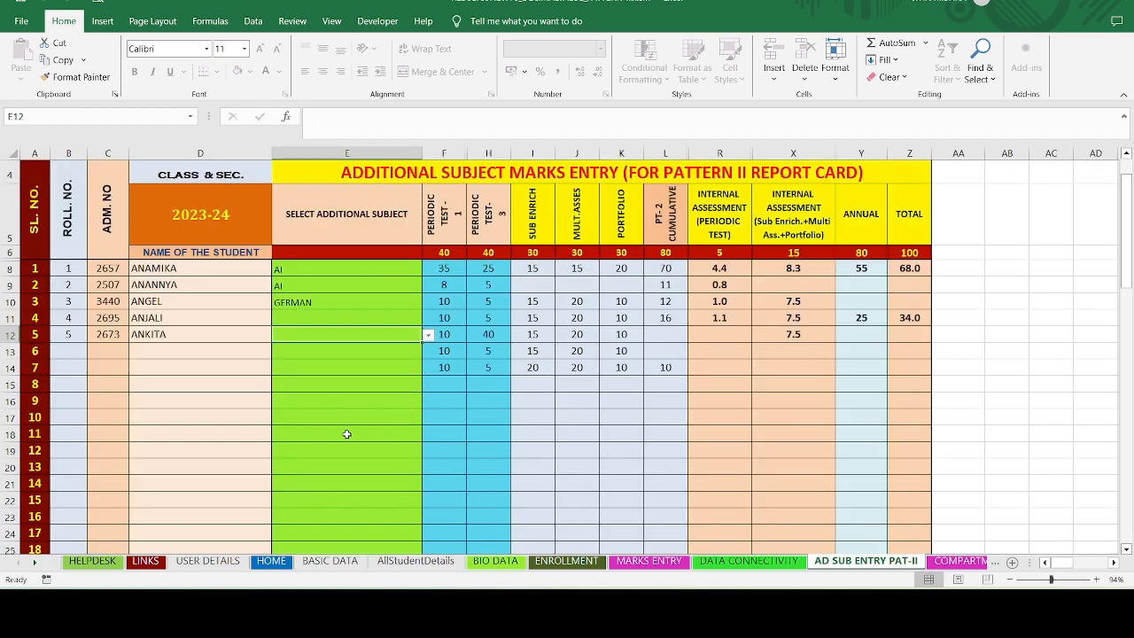
- Set the fourth student's additional subject to GERMAN on AD SUB ENTRY PAT-II
{"action": "left_click", "coordinate": [382, 324]}
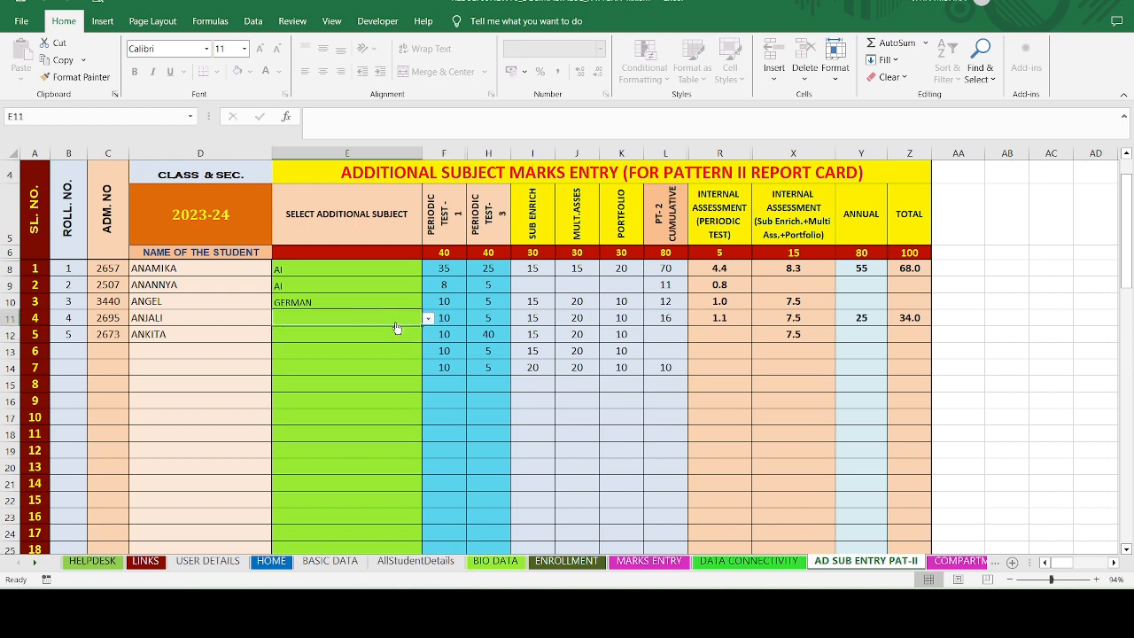
{"action": "left_click", "coordinate": [428, 319]}
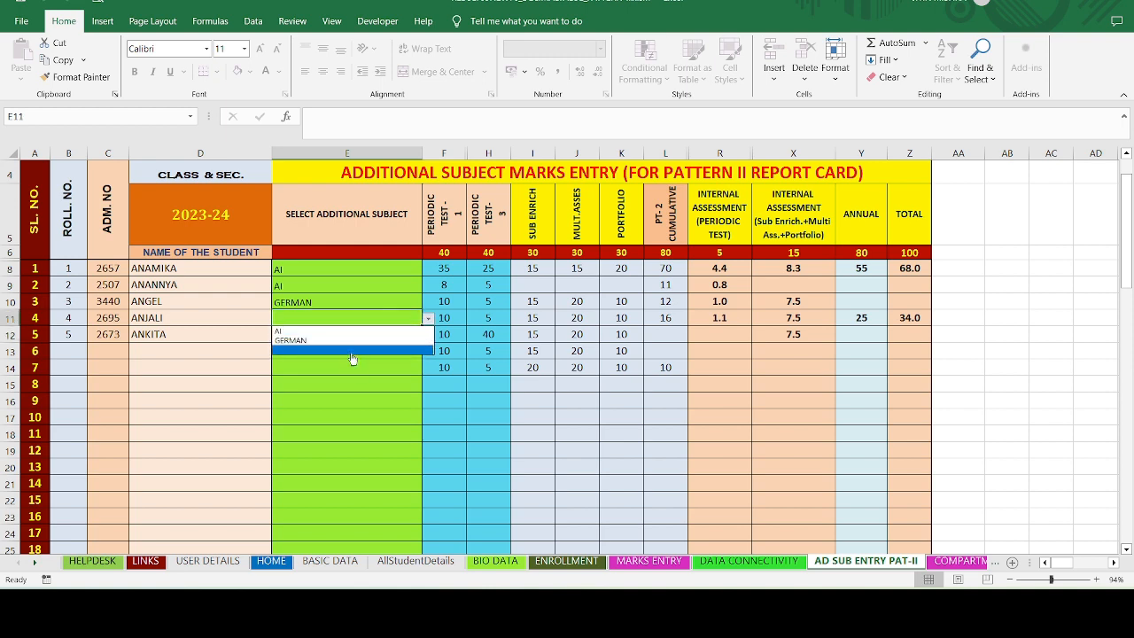
{"action": "left_click", "coordinate": [366, 321]}
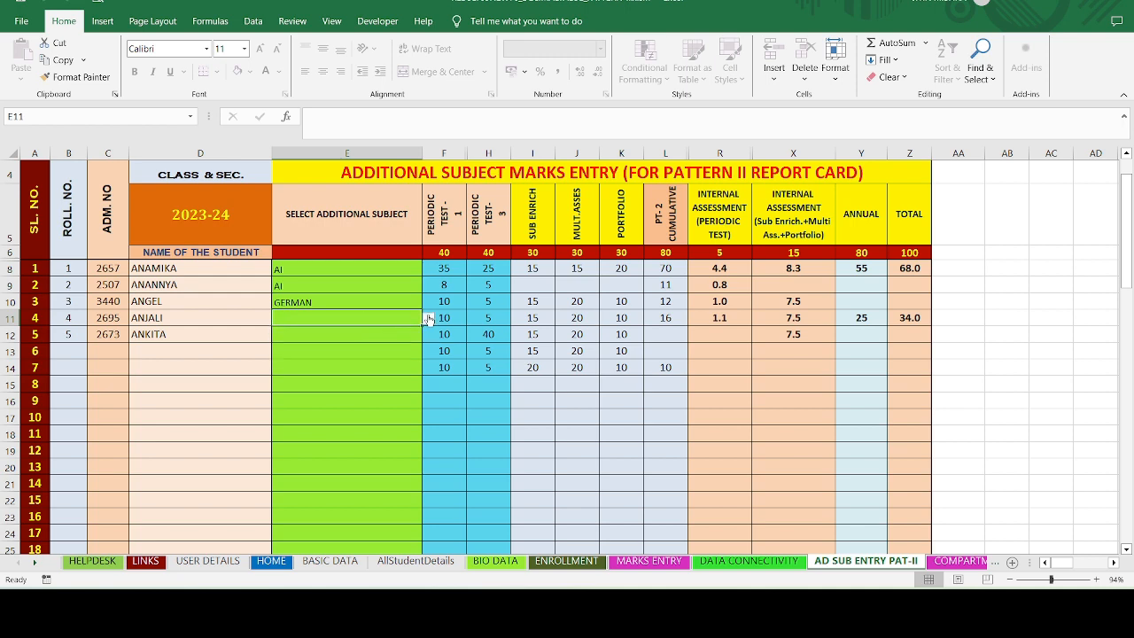
{"action": "left_click", "coordinate": [428, 319]}
{"action": "left_click", "coordinate": [354, 332]}
{"action": "left_click", "coordinate": [428, 318]}
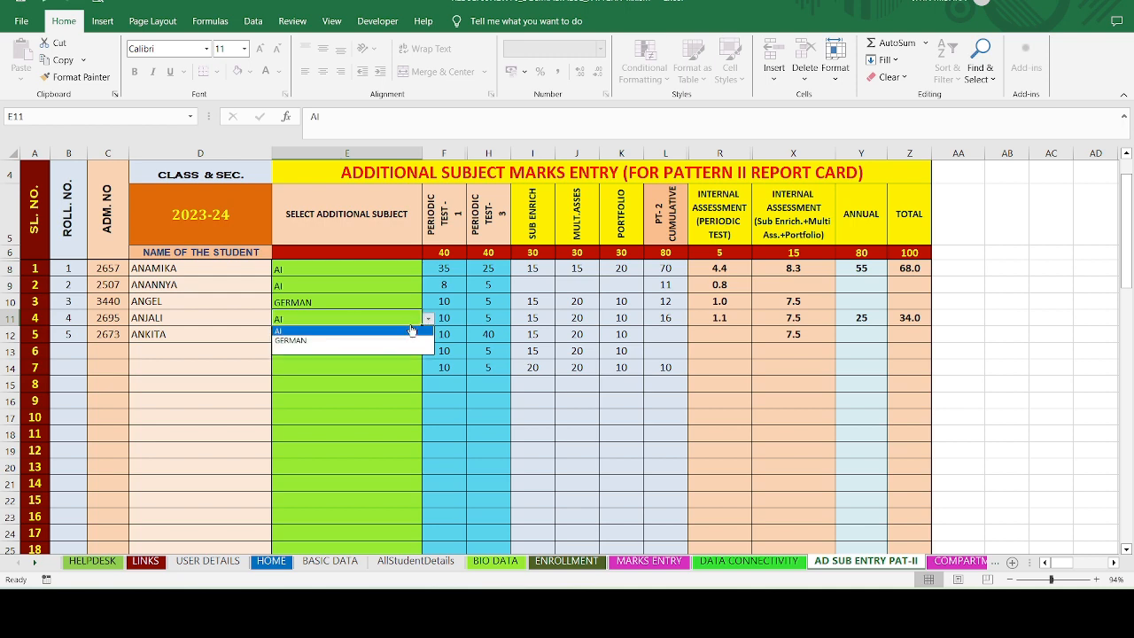
{"action": "left_click", "coordinate": [371, 346]}
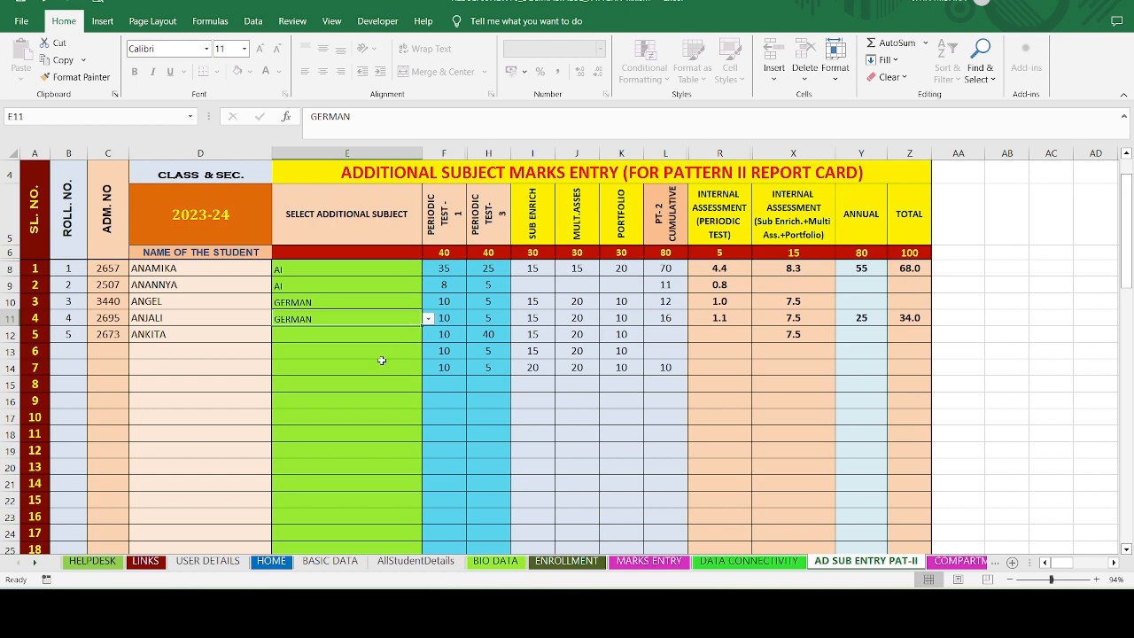
- Recheck BASIC DATA and the fourth student's GERMAN choice, then select the second student's Periodic Test-3 mark
{"action": "left_click", "coordinate": [331, 560]}
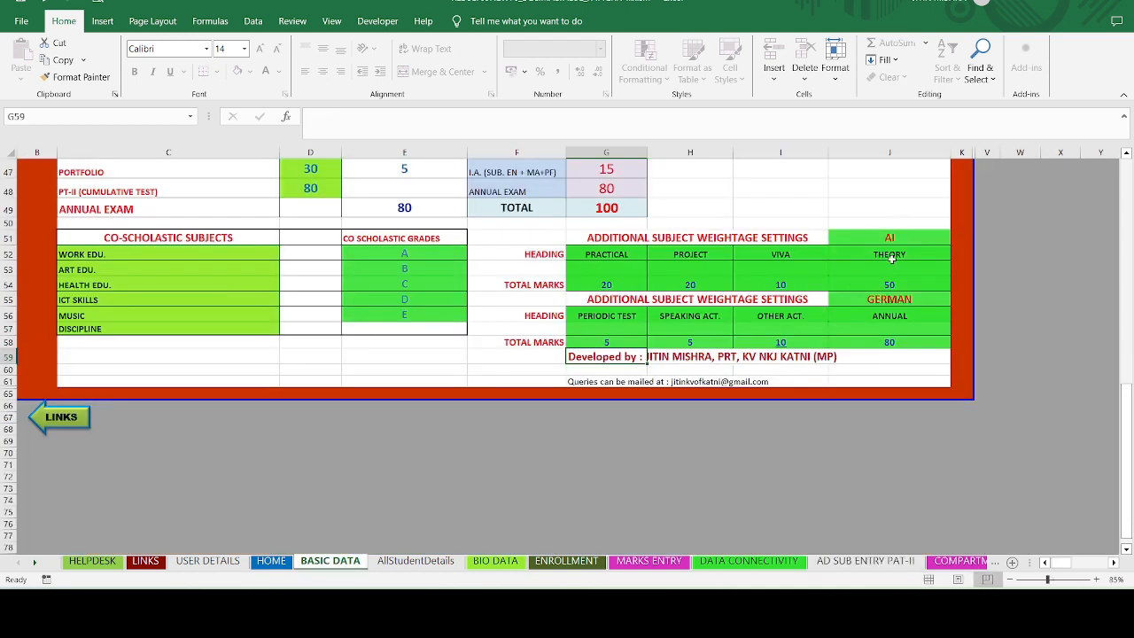
{"action": "left_click", "coordinate": [916, 563]}
{"action": "key", "text": "alt+Down"}
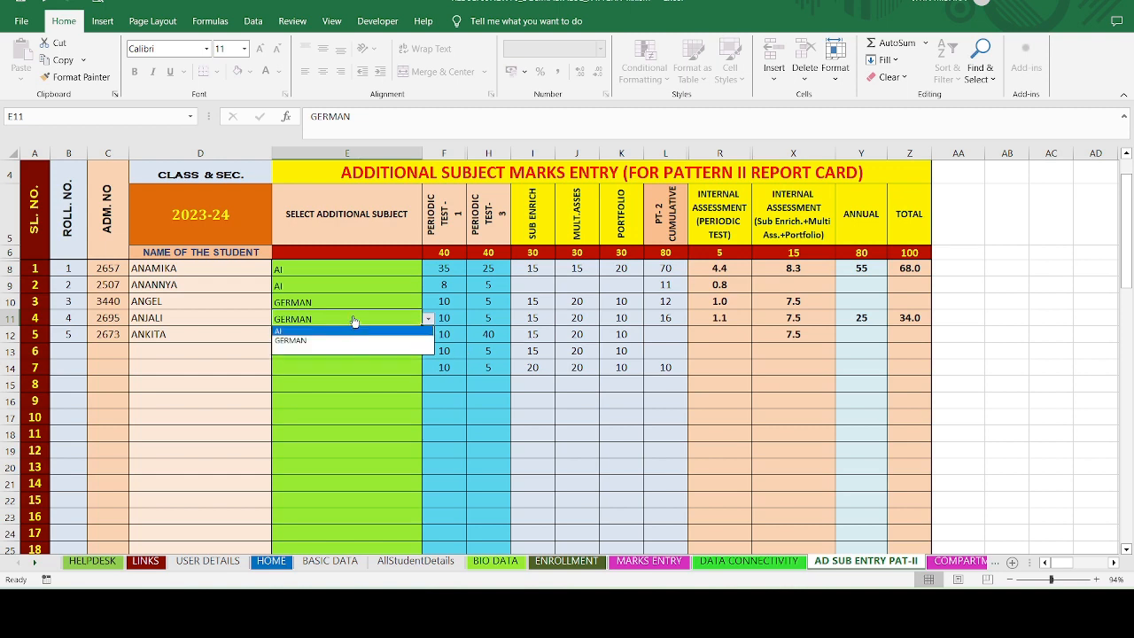
{"action": "key", "text": "Escape"}
{"action": "left_click", "coordinate": [475, 278]}
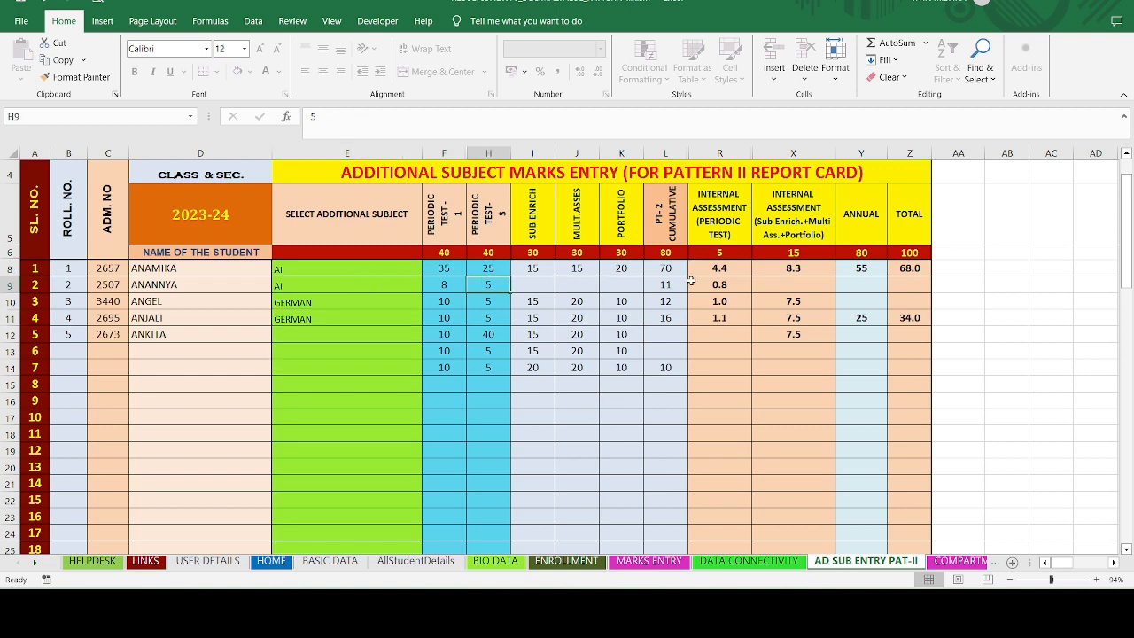
{"action": "left_click", "coordinate": [35, 565]}
{"action": "left_click", "coordinate": [35, 566]}
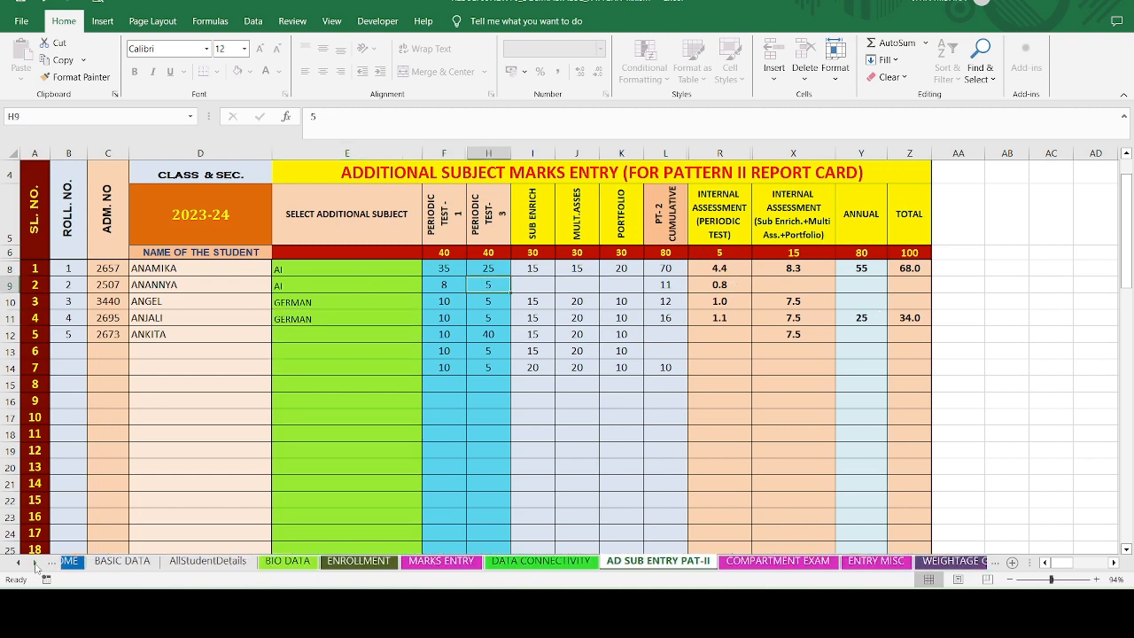
- Inspect the first English compartment mark in F8, then open the ENTRY MISC sheet
{"action": "left_click", "coordinate": [709, 560]}
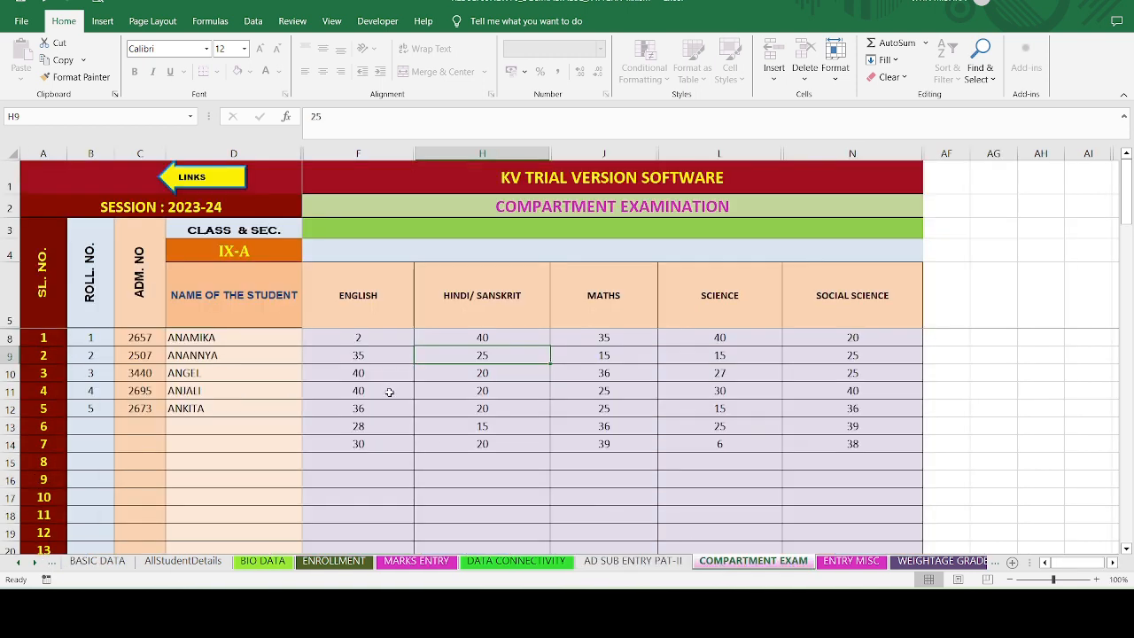
{"action": "left_click", "coordinate": [348, 343]}
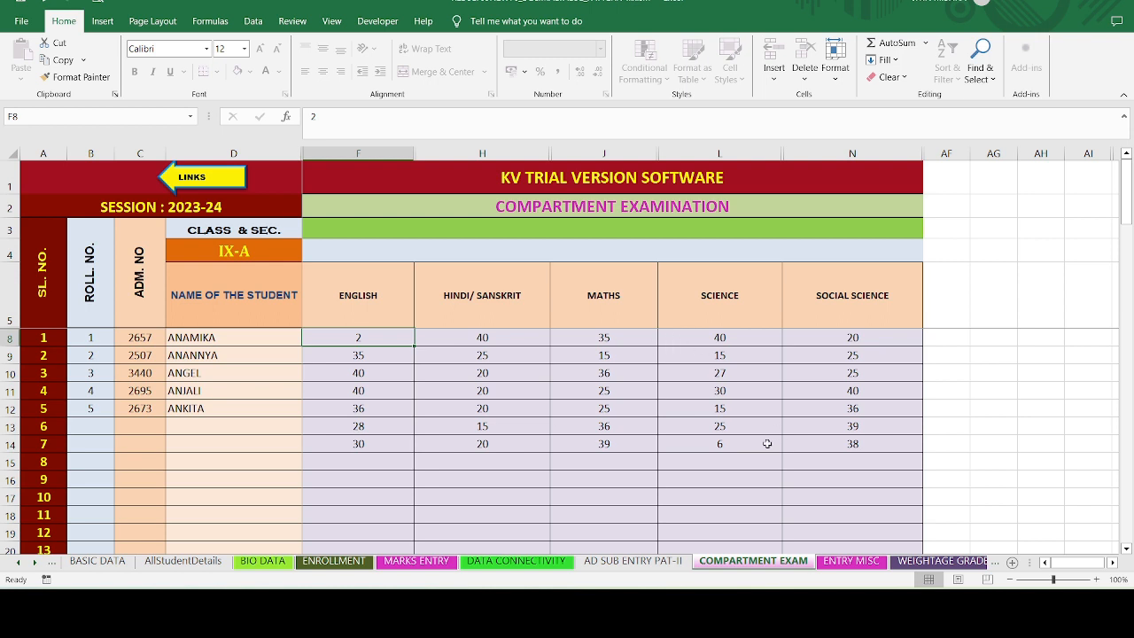
{"action": "left_click", "coordinate": [850, 560]}
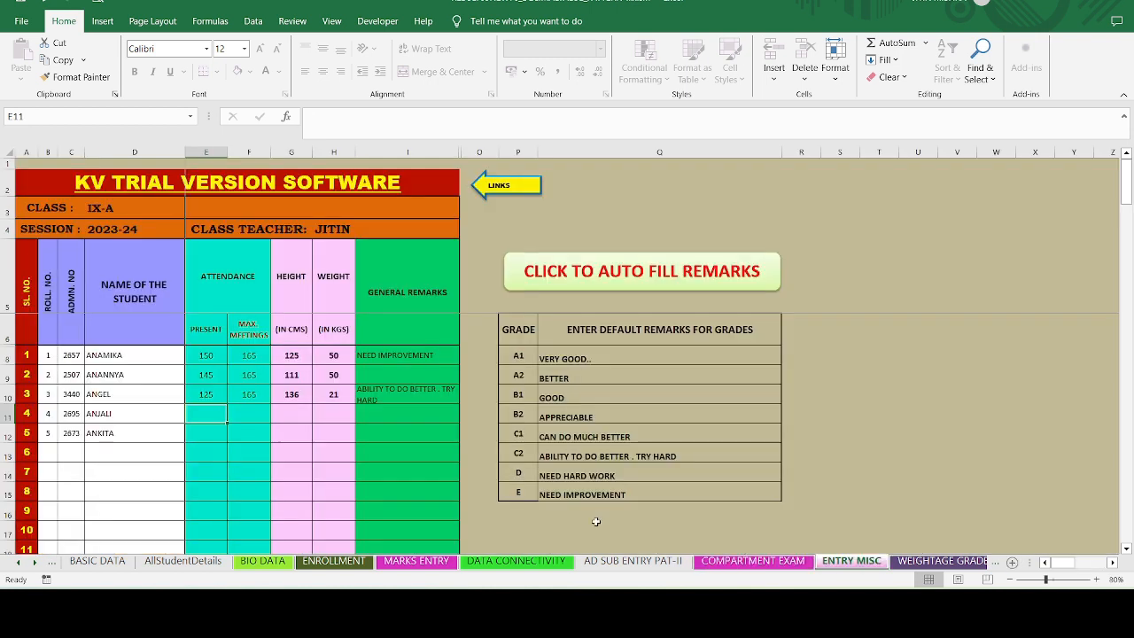
{"action": "left_click", "coordinate": [35, 564]}
{"action": "left_click", "coordinate": [34, 564]}
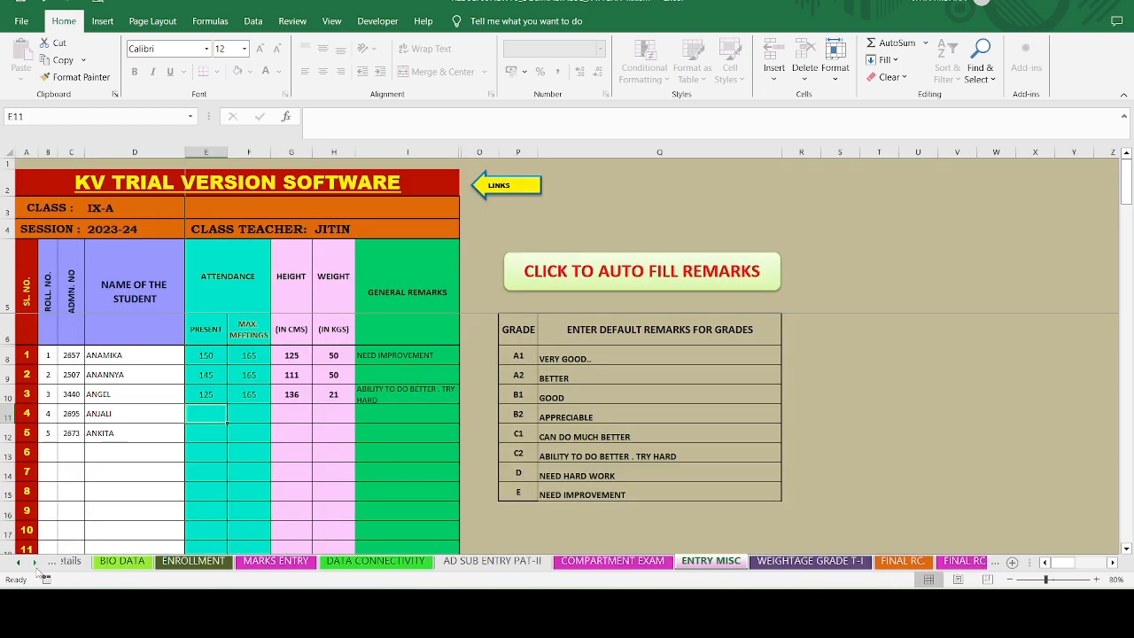
{"action": "left_click", "coordinate": [35, 564]}
{"action": "left_click", "coordinate": [35, 564]}
{"action": "left_click", "coordinate": [35, 563]}
{"action": "left_click", "coordinate": [35, 563]}
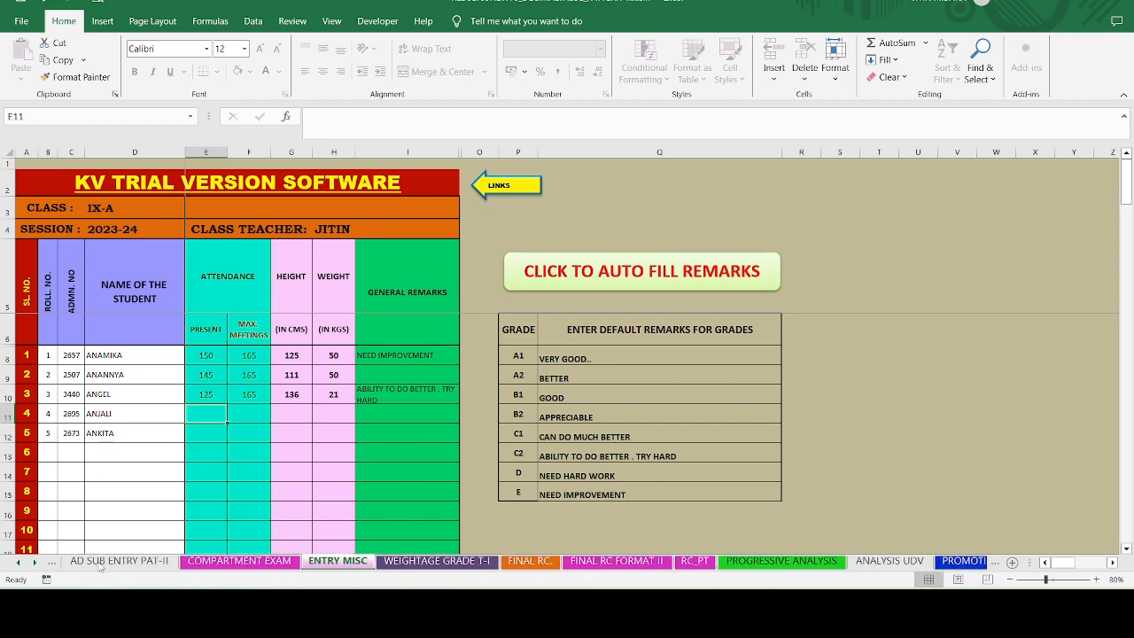
- Compare the FINAL RC. and FINAL RC FORMAT II report cards, showing 217/500 with Compartment in SCIENCE and SO.SCIENCE
{"action": "left_click", "coordinate": [528, 561]}
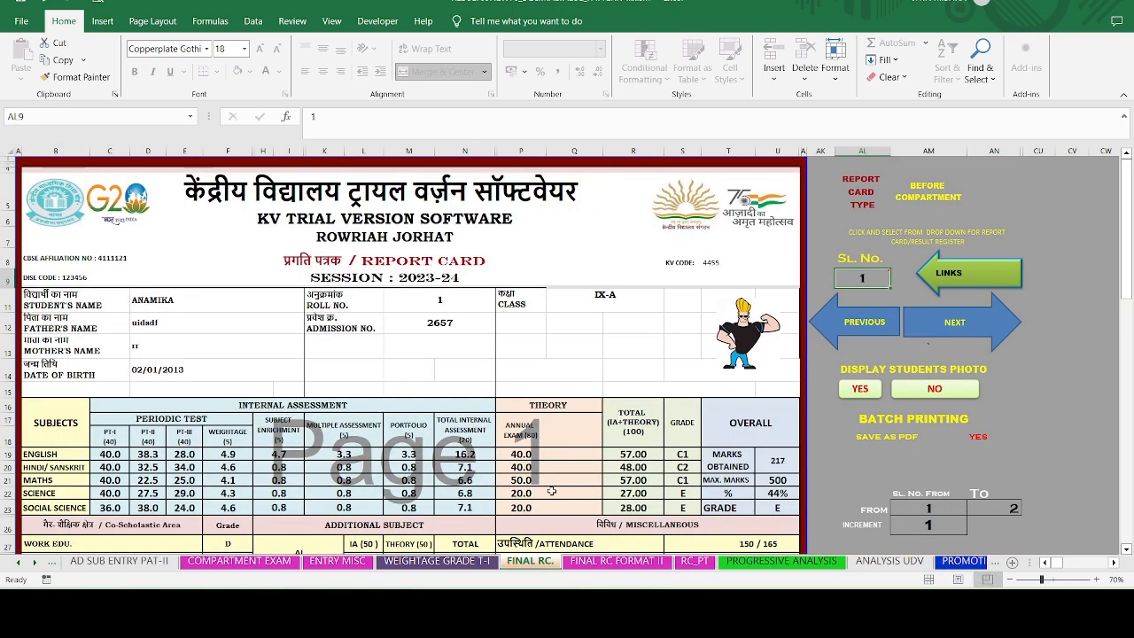
{"action": "scroll", "coordinate": [551, 491], "scroll_direction": "down", "scroll_amount": 4}
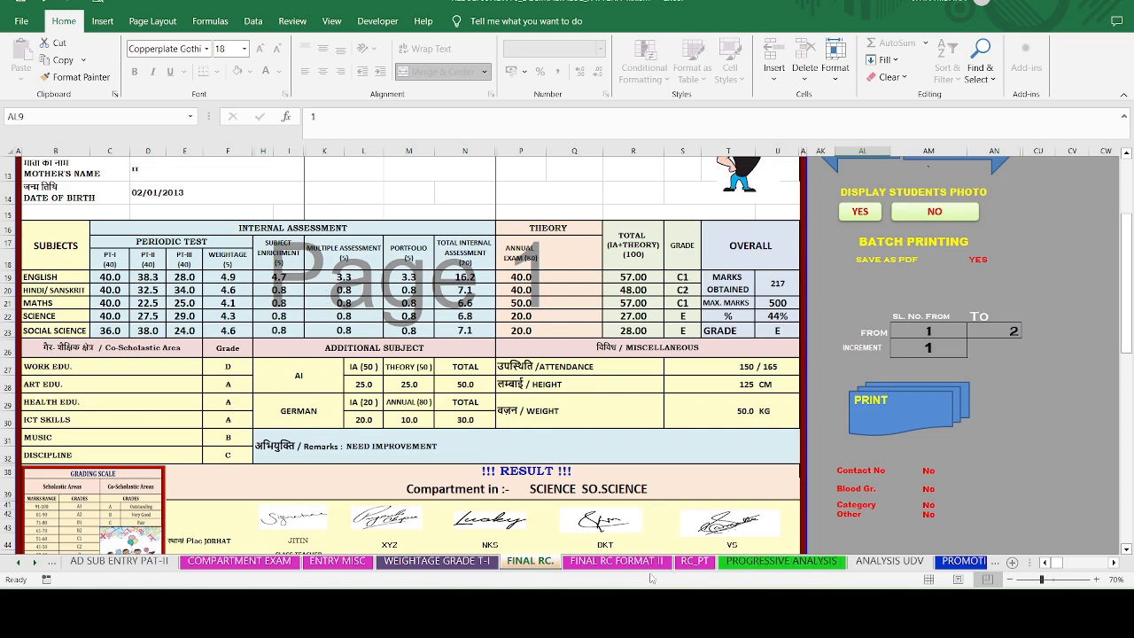
{"action": "left_click", "coordinate": [624, 561]}
{"action": "scroll", "coordinate": [410, 409], "scroll_direction": "down", "scroll_amount": 4}
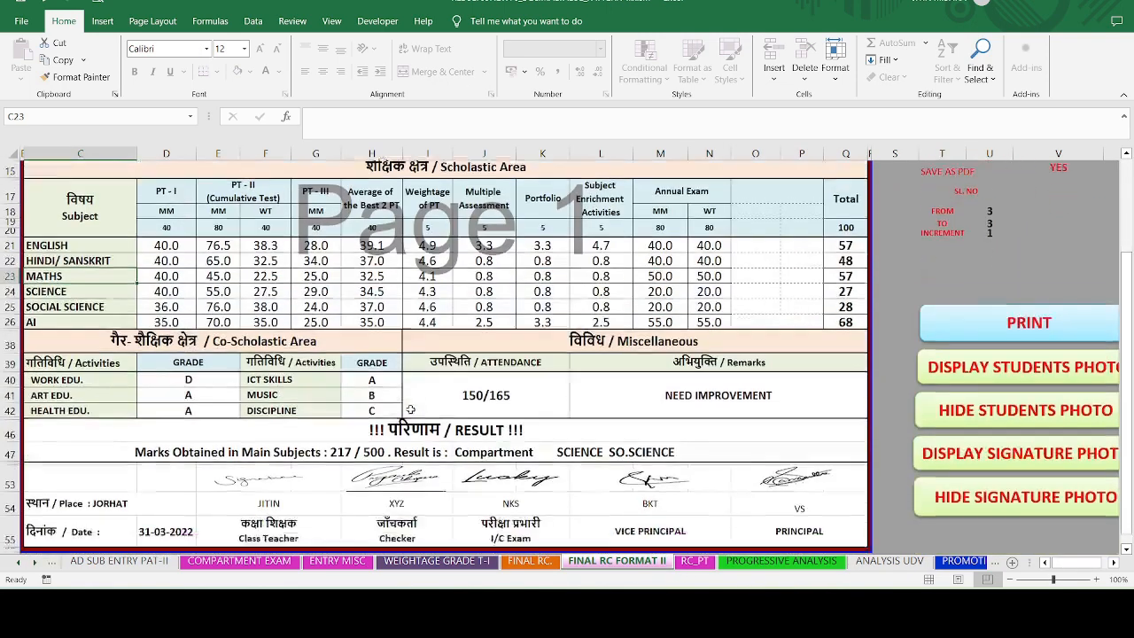
{"action": "scroll", "coordinate": [410, 409], "scroll_direction": "down", "scroll_amount": 1}
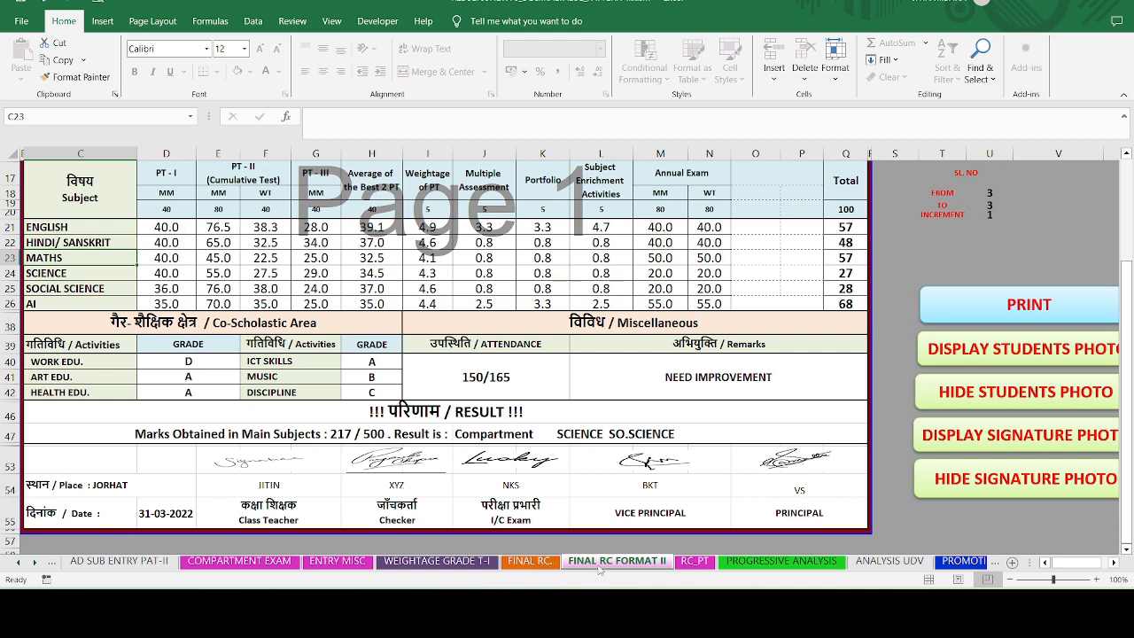
{"action": "left_click", "coordinate": [534, 561]}
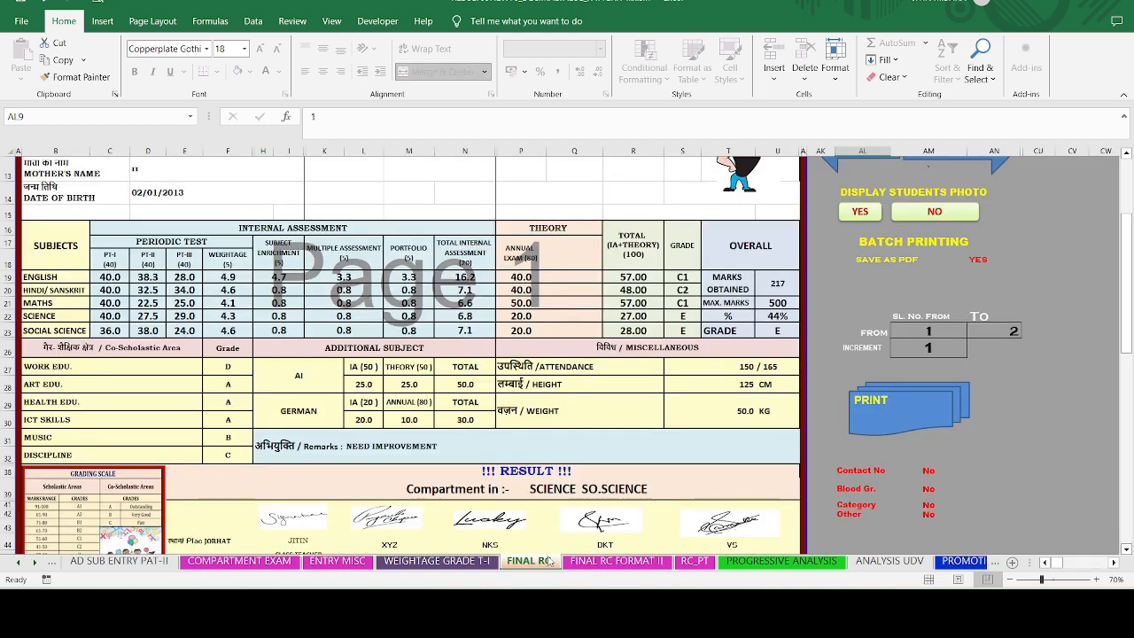
{"action": "left_click", "coordinate": [600, 564]}
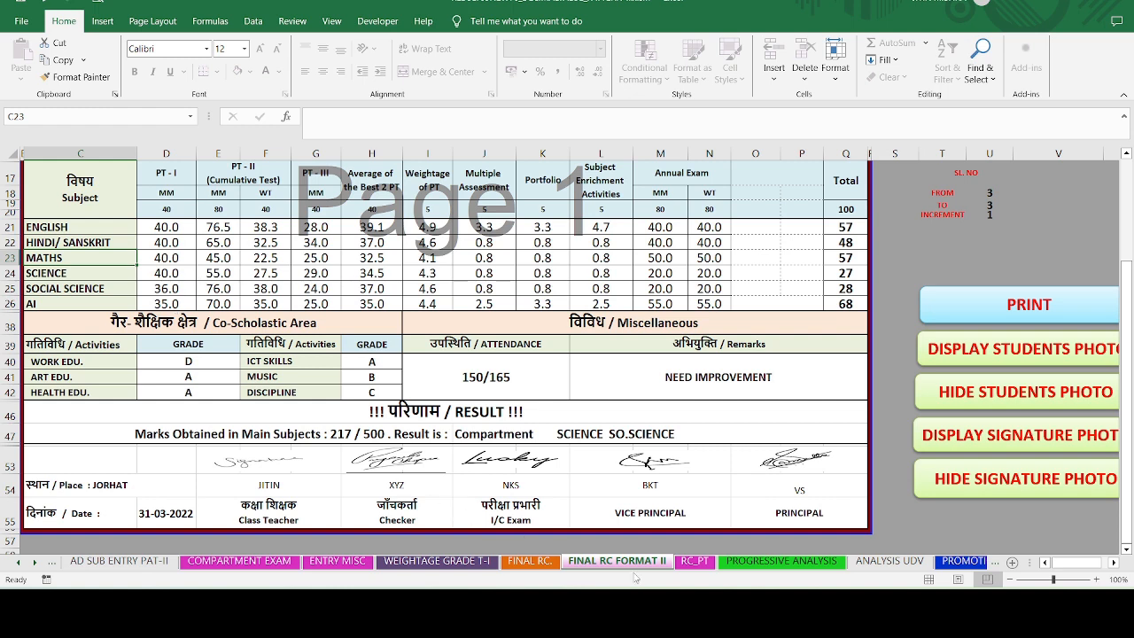
{"action": "scroll", "coordinate": [324, 328], "scroll_direction": "up", "scroll_amount": 2}
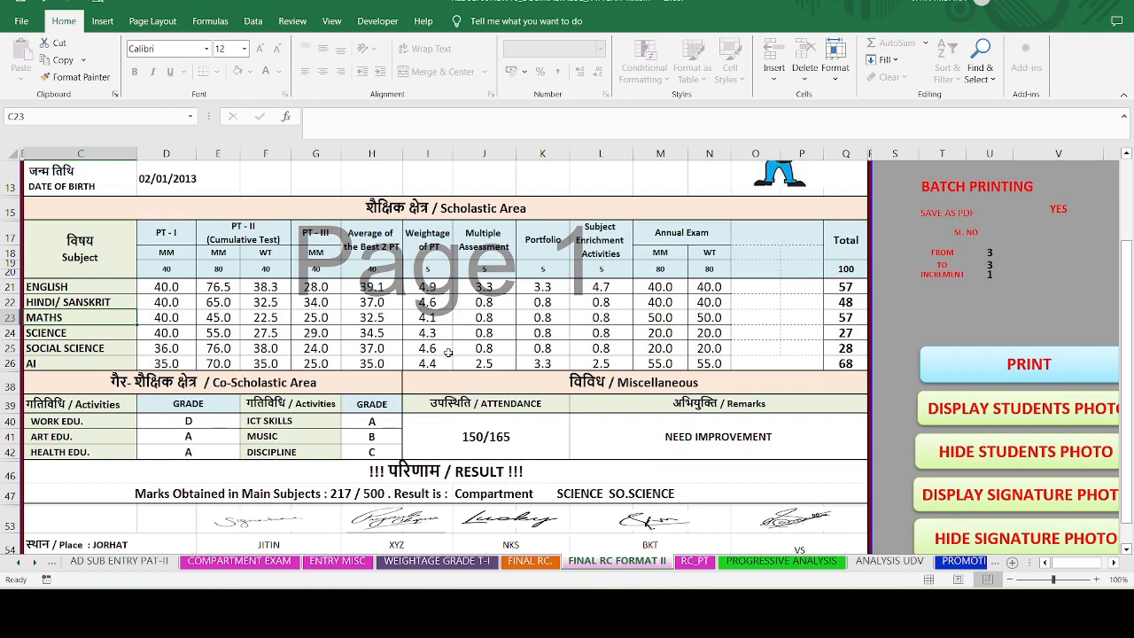
{"action": "scroll", "coordinate": [780, 443], "scroll_direction": "up", "scroll_amount": 4}
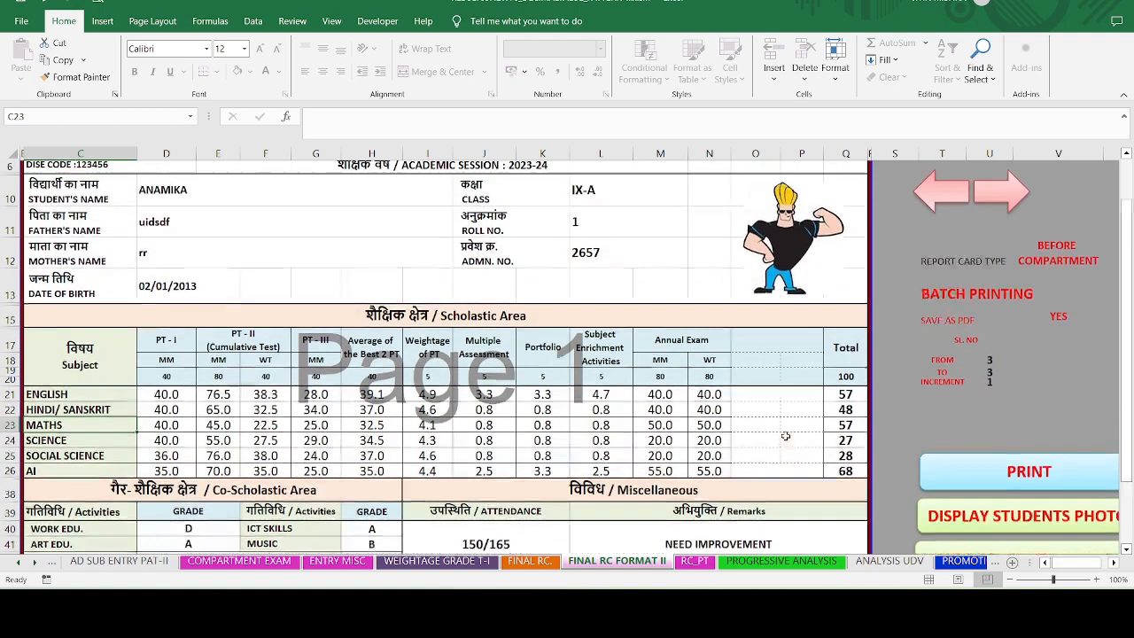
{"action": "scroll", "coordinate": [784, 436], "scroll_direction": "down", "scroll_amount": 6}
{"action": "scroll", "coordinate": [784, 436], "scroll_direction": "up", "scroll_amount": 2}
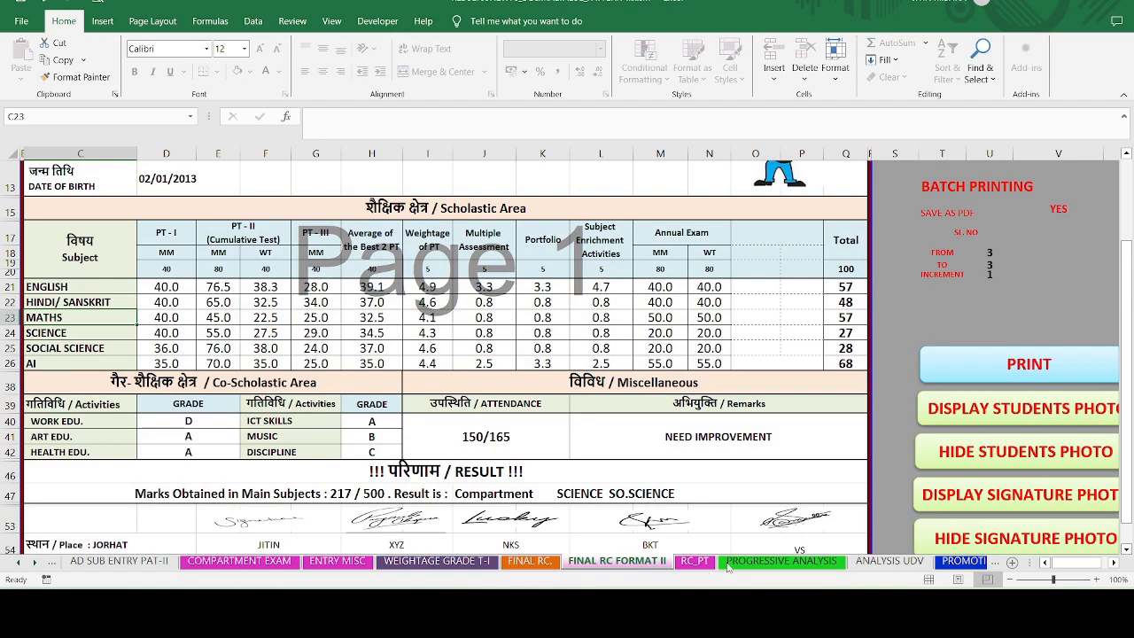
- Look through the PROGRESSIVE ANALYSIS result sheet
{"action": "left_click", "coordinate": [769, 558]}
{"action": "scroll", "coordinate": [574, 380], "scroll_direction": "down", "scroll_amount": 1}
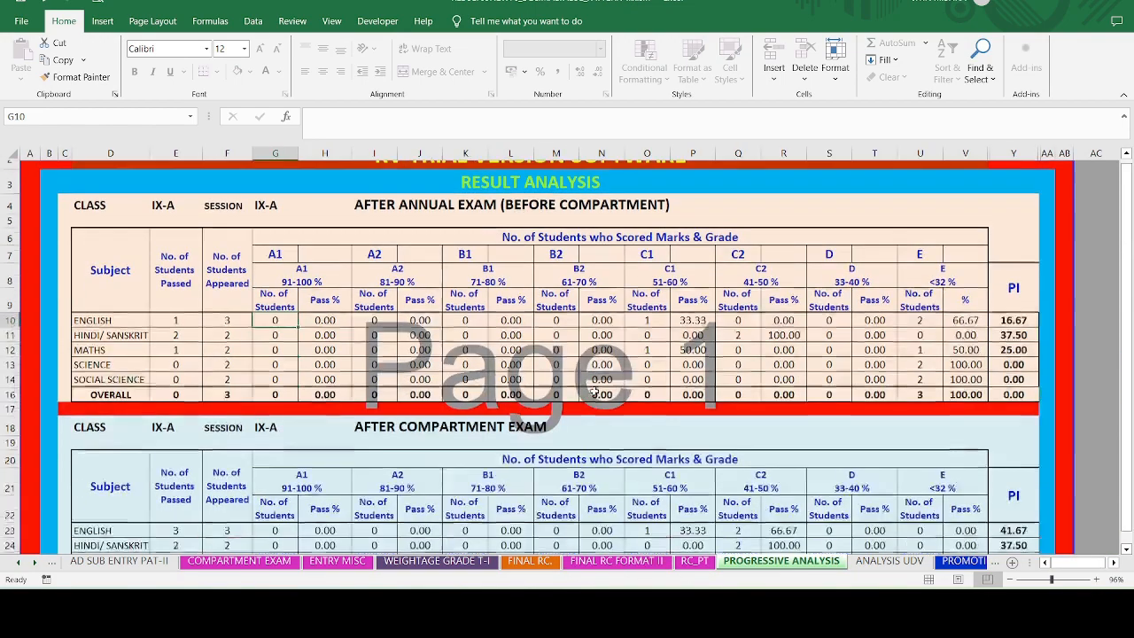
{"action": "scroll", "coordinate": [574, 380], "scroll_direction": "up", "scroll_amount": 1}
{"action": "scroll", "coordinate": [574, 380], "scroll_direction": "down", "scroll_amount": 6}
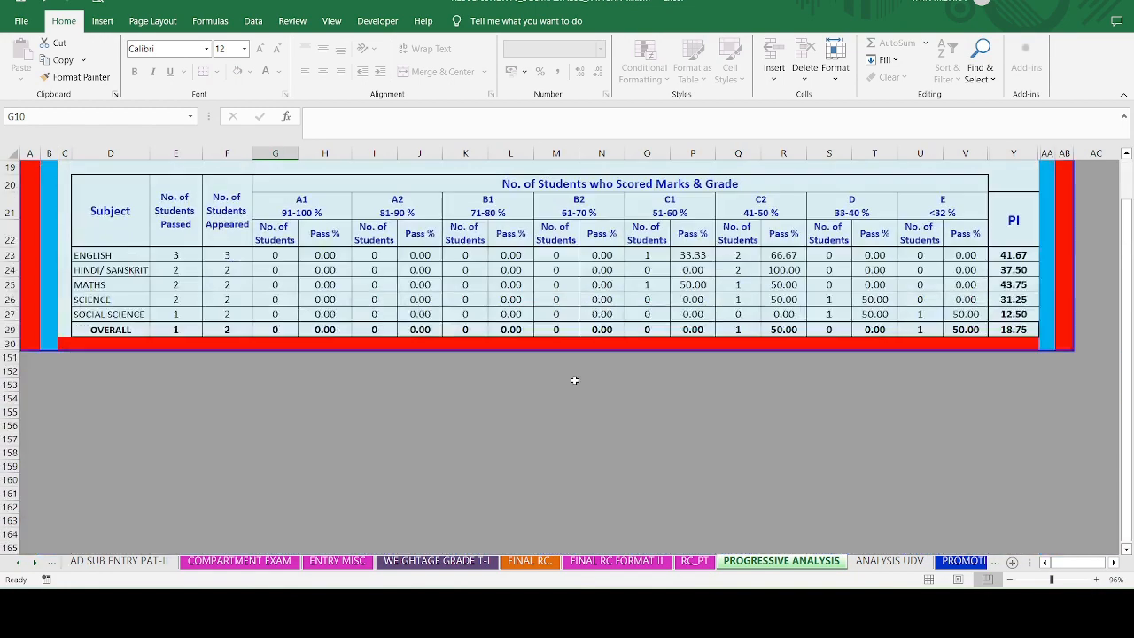
{"action": "scroll", "coordinate": [574, 380], "scroll_direction": "up", "scroll_amount": 6}
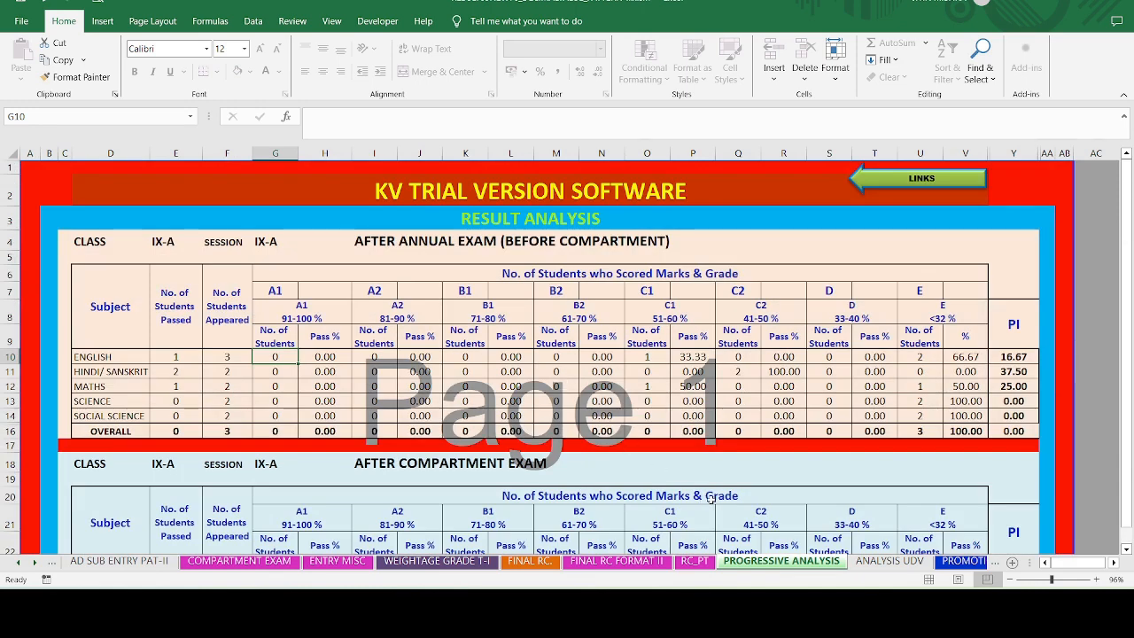
- Check the ANALYSIS UDV BEFORE COMPARTMENT setting and limits 90 to 33, then view the PROMOTION LIST
{"action": "left_click", "coordinate": [890, 561]}
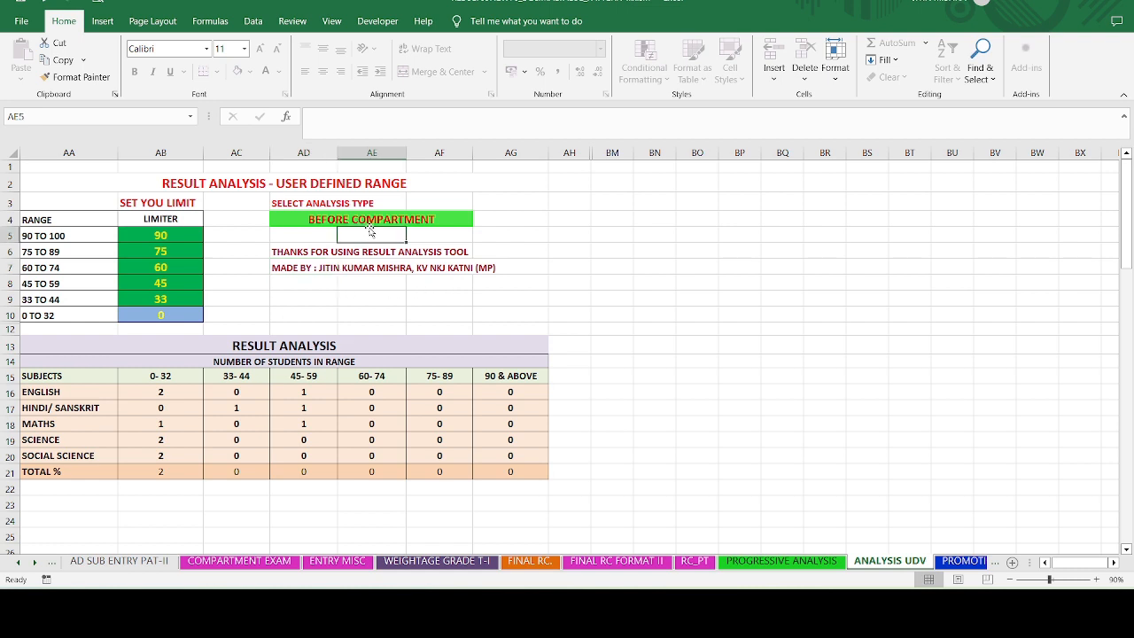
{"action": "left_click", "coordinate": [304, 221]}
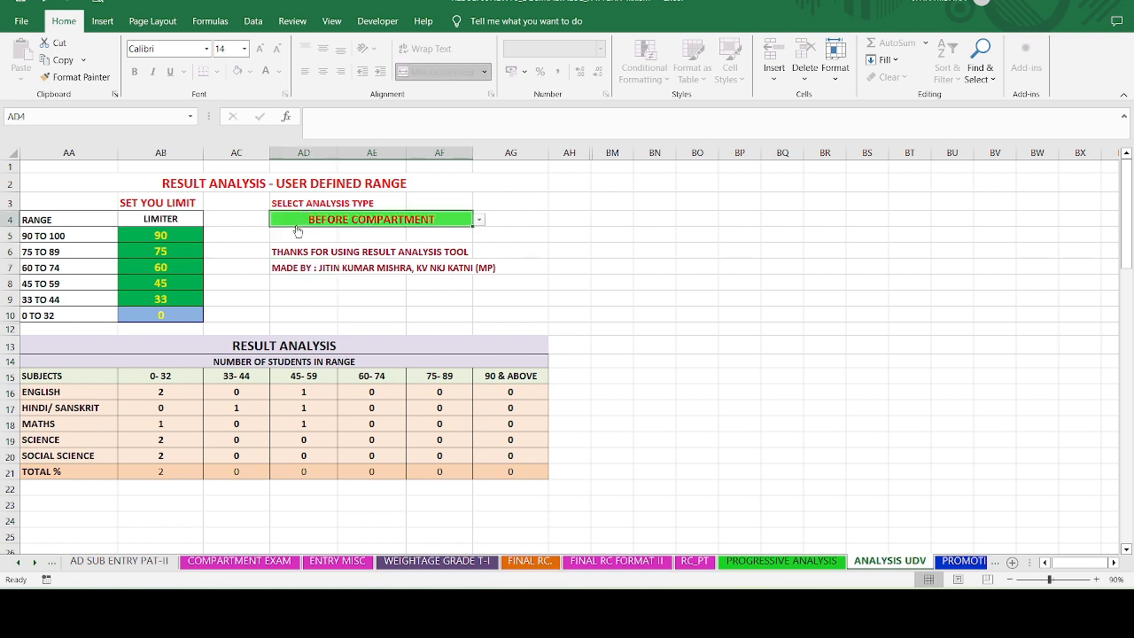
{"action": "left_click", "coordinate": [155, 241]}
{"action": "left_click", "coordinate": [150, 299]}
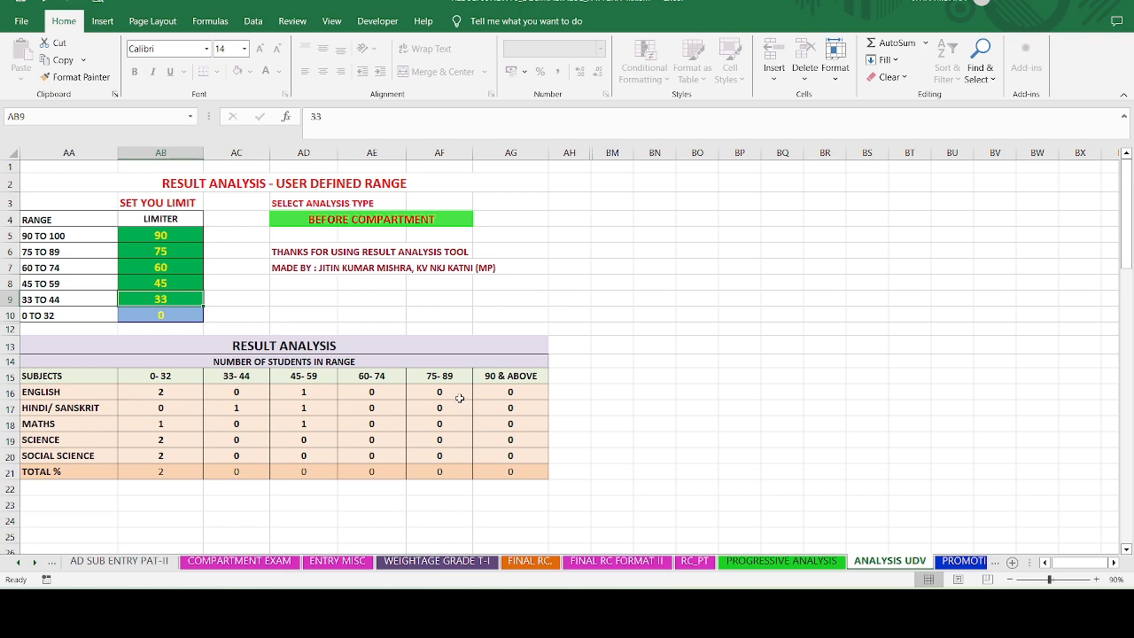
{"action": "left_click", "coordinate": [963, 563]}
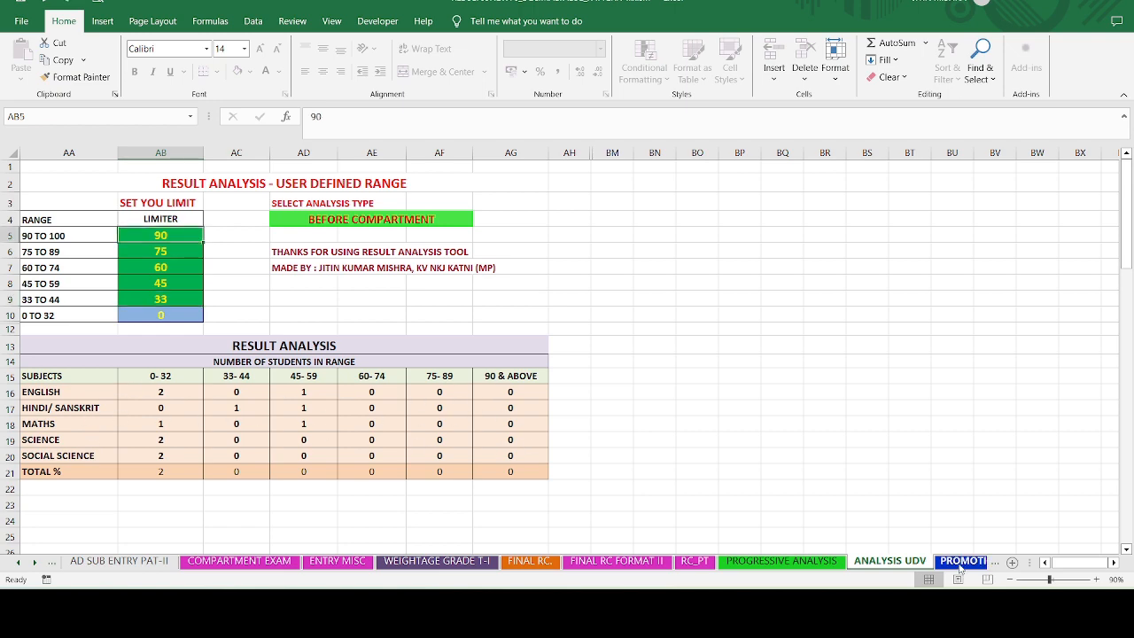
- On the RESULT WISE STUDENTS LIST sheet, set the base in N5 to BEFORE COMPARTMENT
{"action": "left_click", "coordinate": [37, 566]}
{"action": "left_click", "coordinate": [36, 566]}
{"action": "left_click", "coordinate": [37, 566]}
{"action": "left_click", "coordinate": [37, 566]}
{"action": "left_click", "coordinate": [37, 566]}
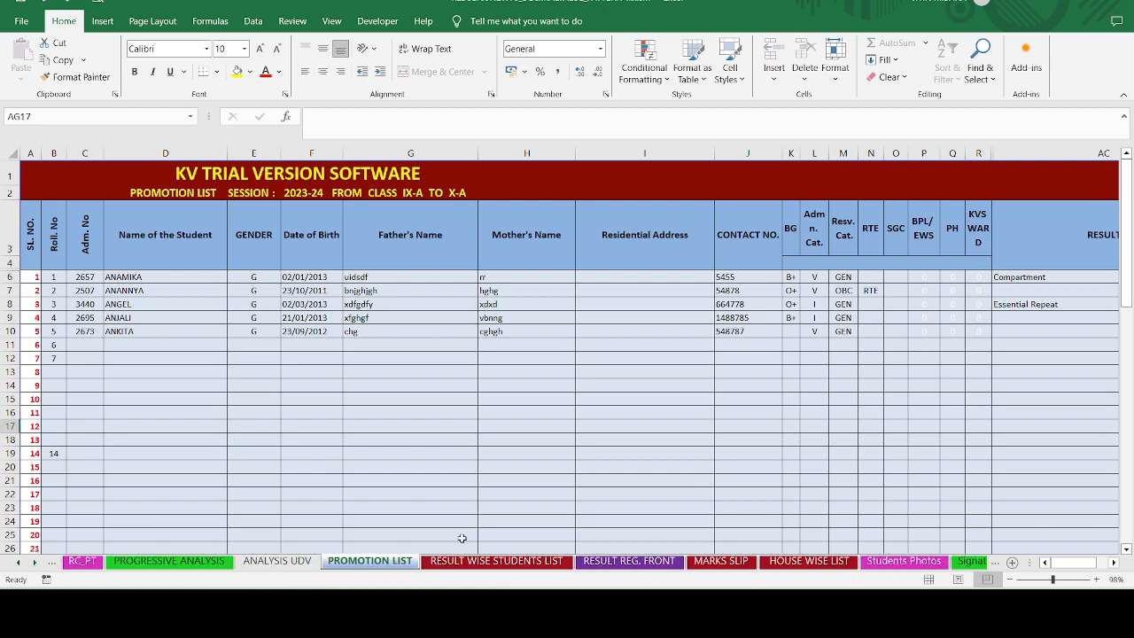
{"action": "left_click", "coordinate": [490, 562]}
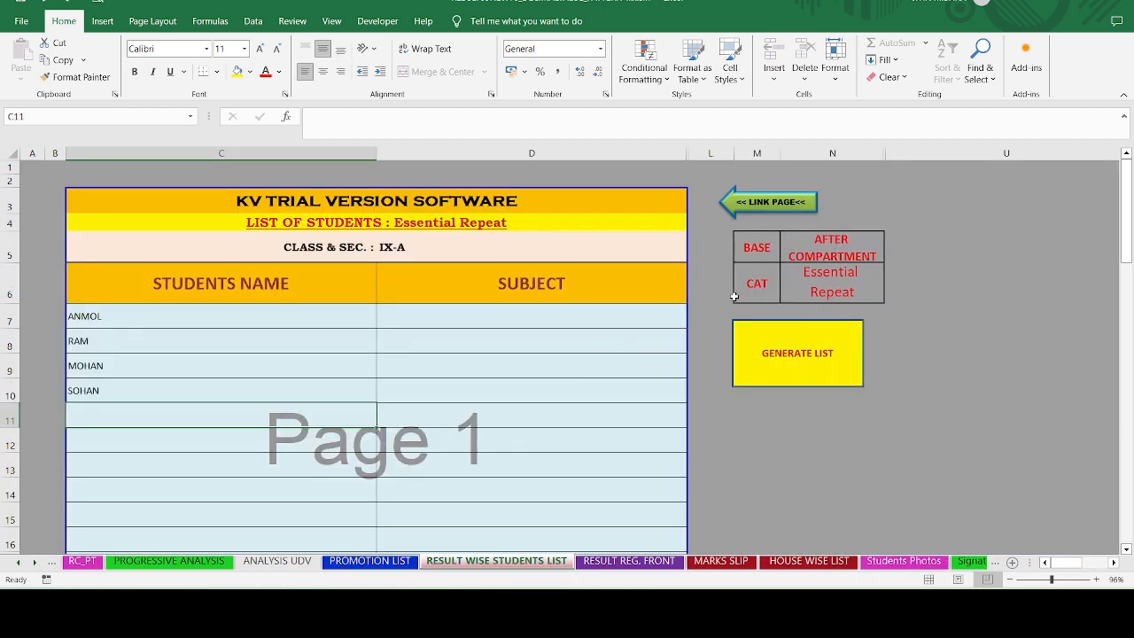
{"action": "left_click", "coordinate": [825, 255]}
{"action": "left_click", "coordinate": [899, 258]}
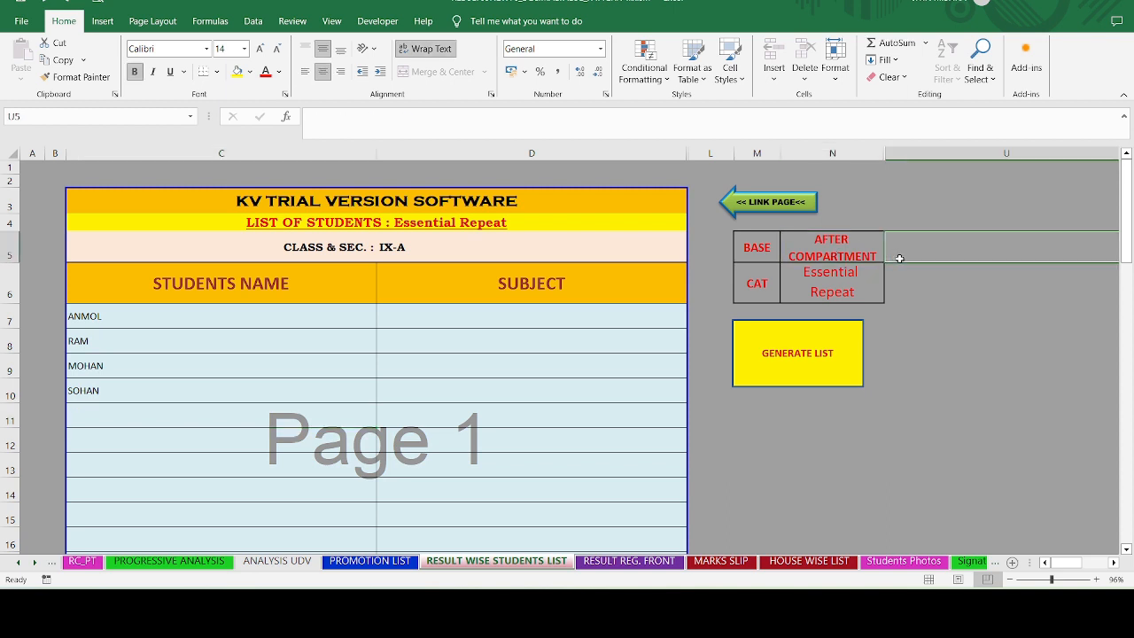
{"action": "left_click", "coordinate": [877, 260]}
{"action": "left_click", "coordinate": [890, 256]}
{"action": "left_click", "coordinate": [861, 276]}
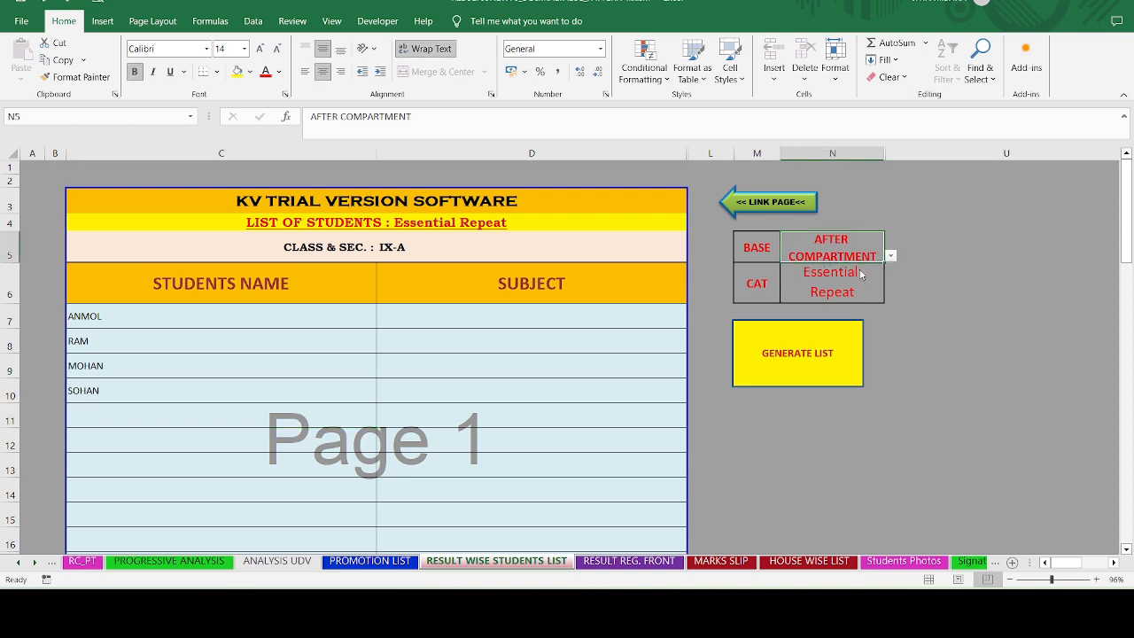
{"action": "left_click", "coordinate": [860, 276]}
- Generate lists for Detained Twice and Pass & Promoted to Next Class, then choose Compartment
{"action": "left_click", "coordinate": [890, 297]}
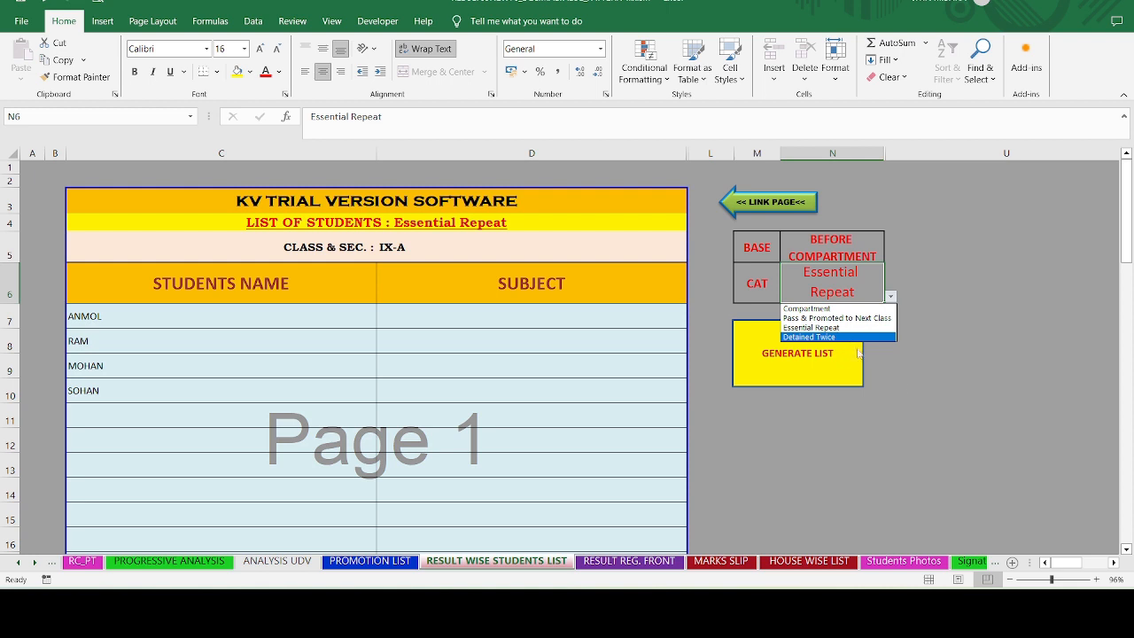
{"action": "left_click", "coordinate": [809, 337]}
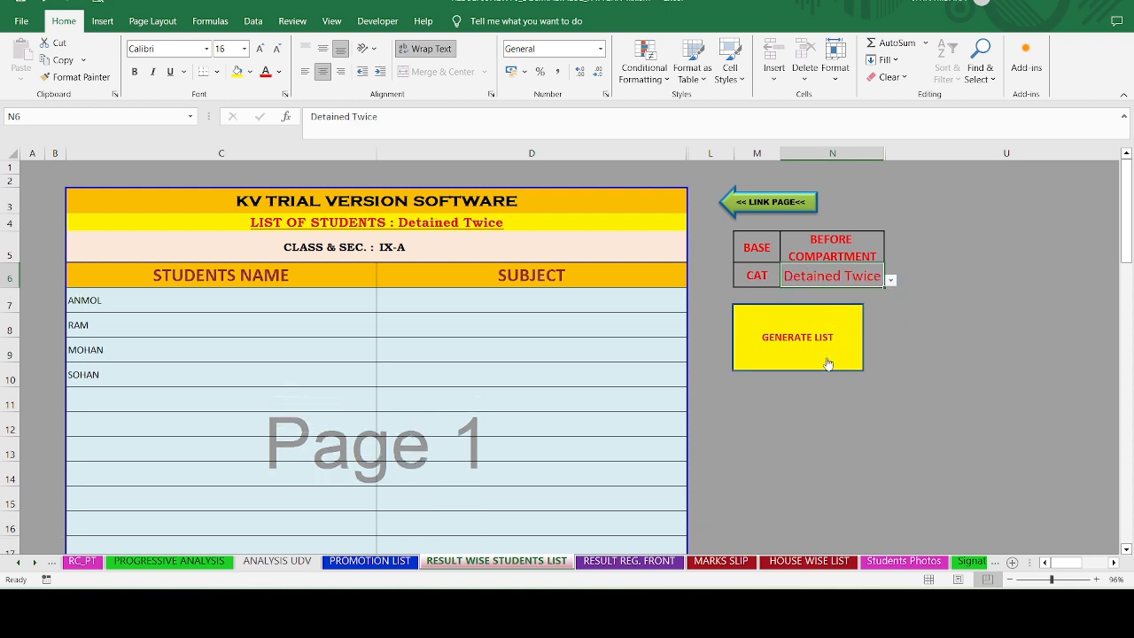
{"action": "left_click", "coordinate": [834, 357]}
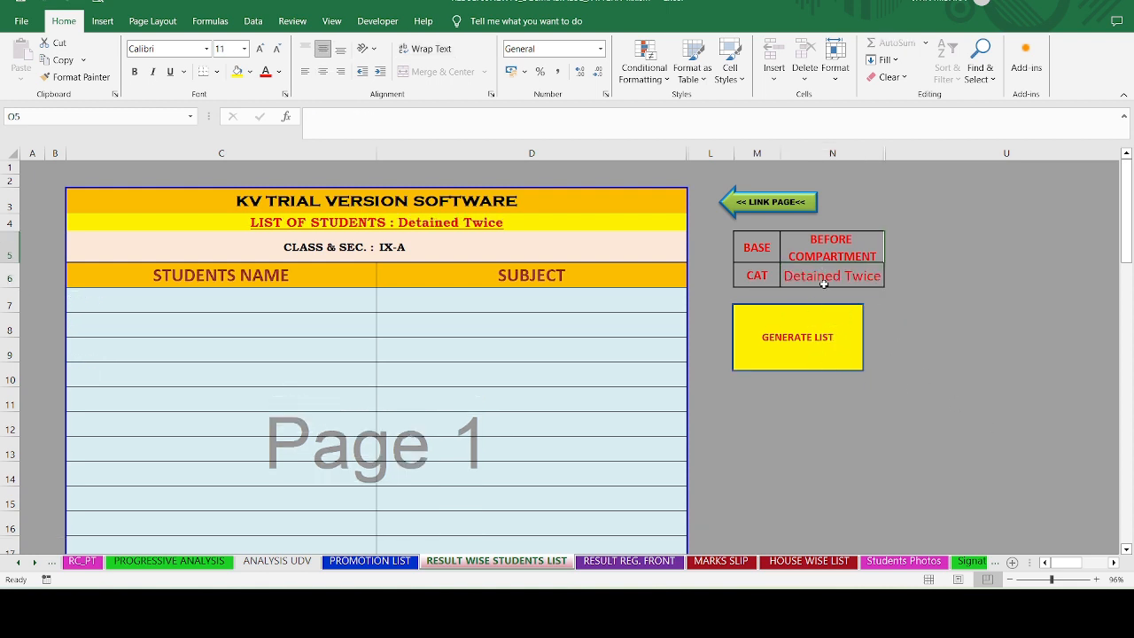
{"action": "left_click", "coordinate": [890, 280]}
{"action": "left_click", "coordinate": [809, 298]}
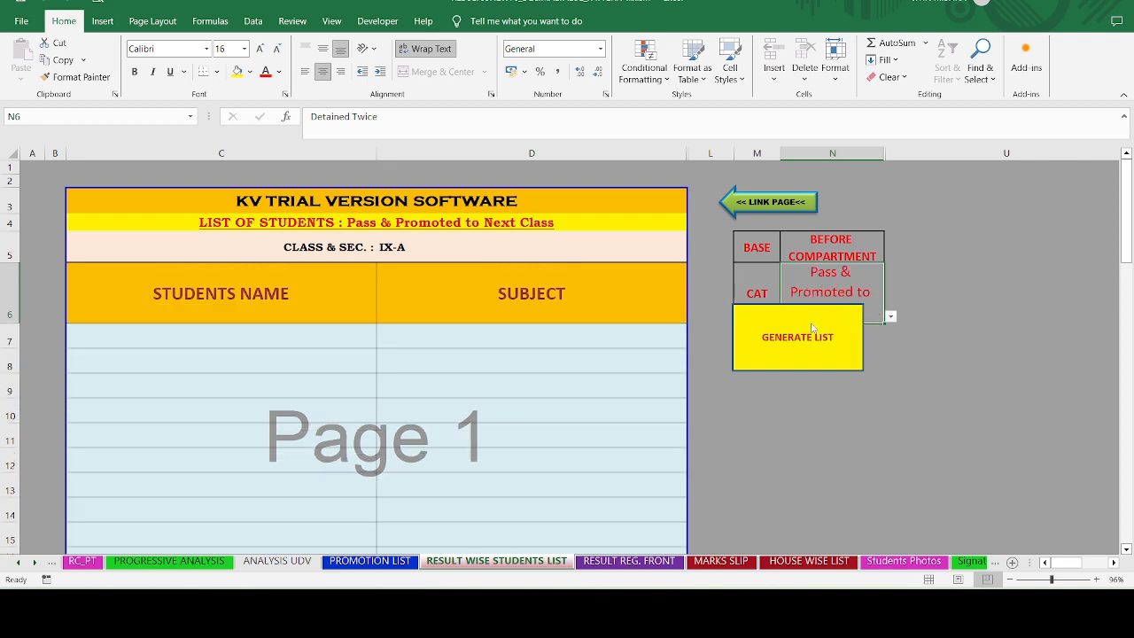
{"action": "left_click", "coordinate": [795, 393]}
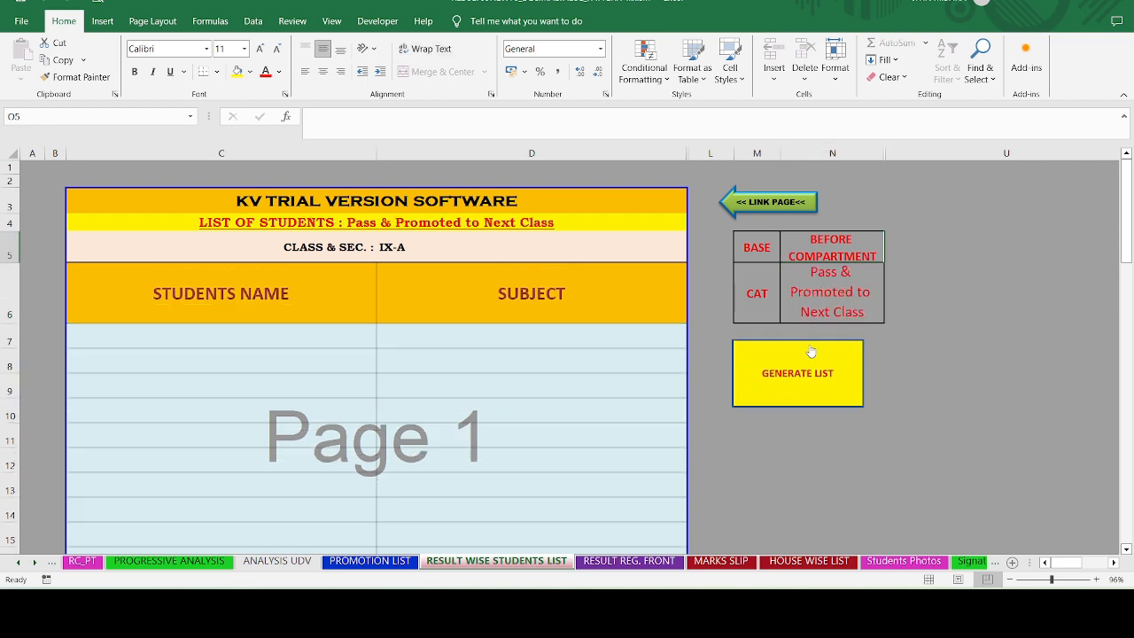
{"action": "left_click", "coordinate": [848, 292]}
{"action": "left_click", "coordinate": [890, 316]}
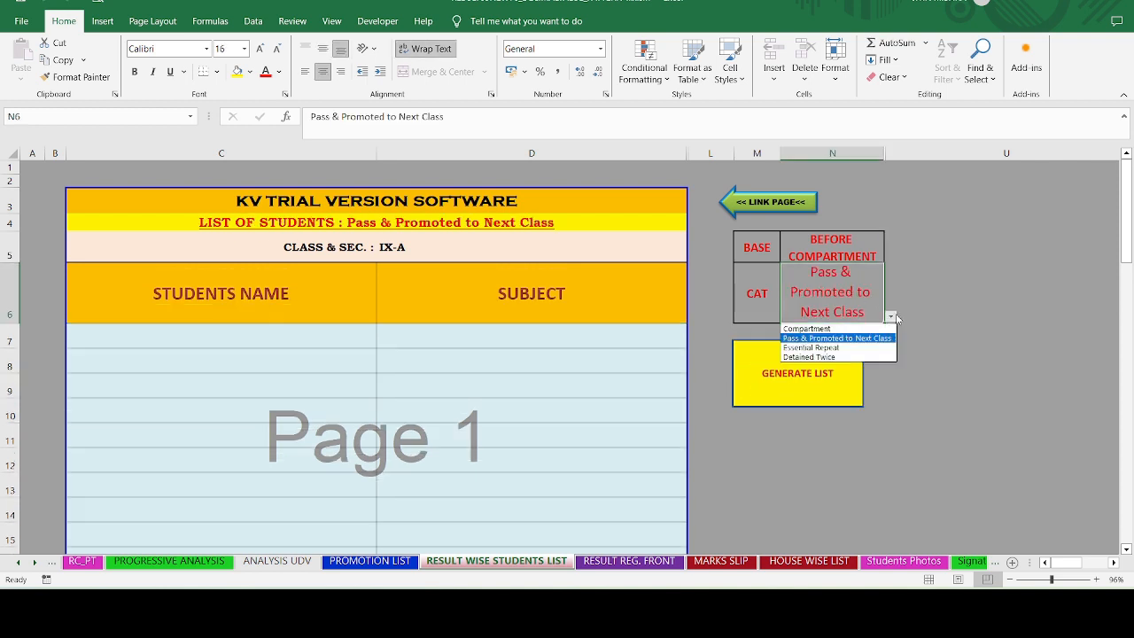
{"action": "left_click", "coordinate": [853, 329]}
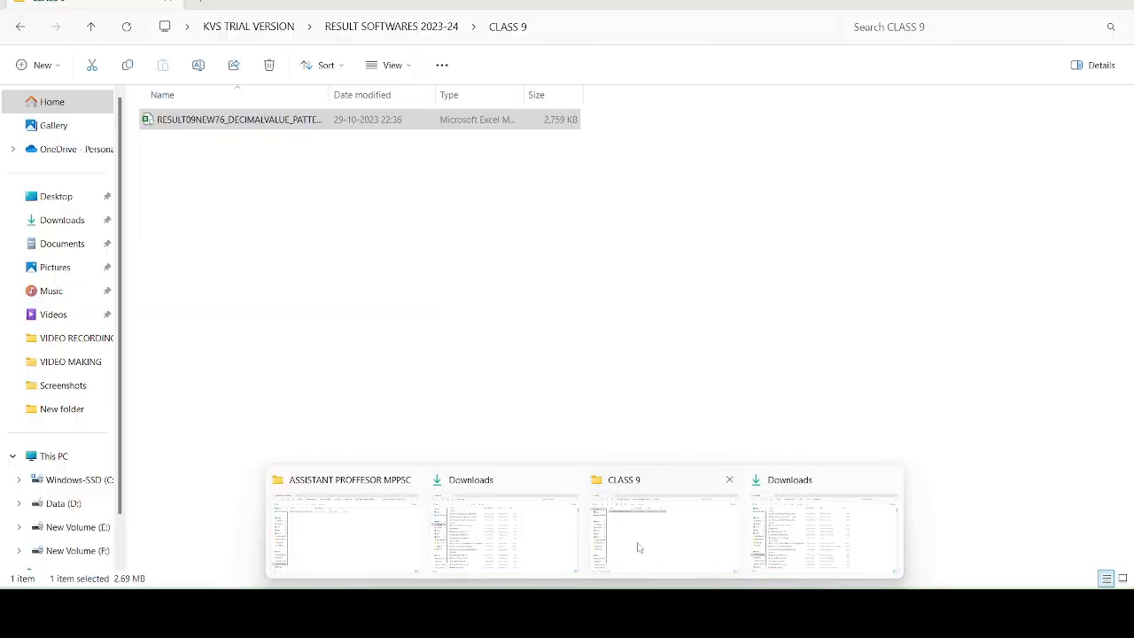
- Go from CLASS 9 up to RESULT SOFTWARES 2023-24, into CLASS 11, and open RESULT11_PATTERN_2DECIMAL.xlsm
{"action": "left_click", "coordinate": [637, 547]}
{"action": "left_click", "coordinate": [366, 28]}
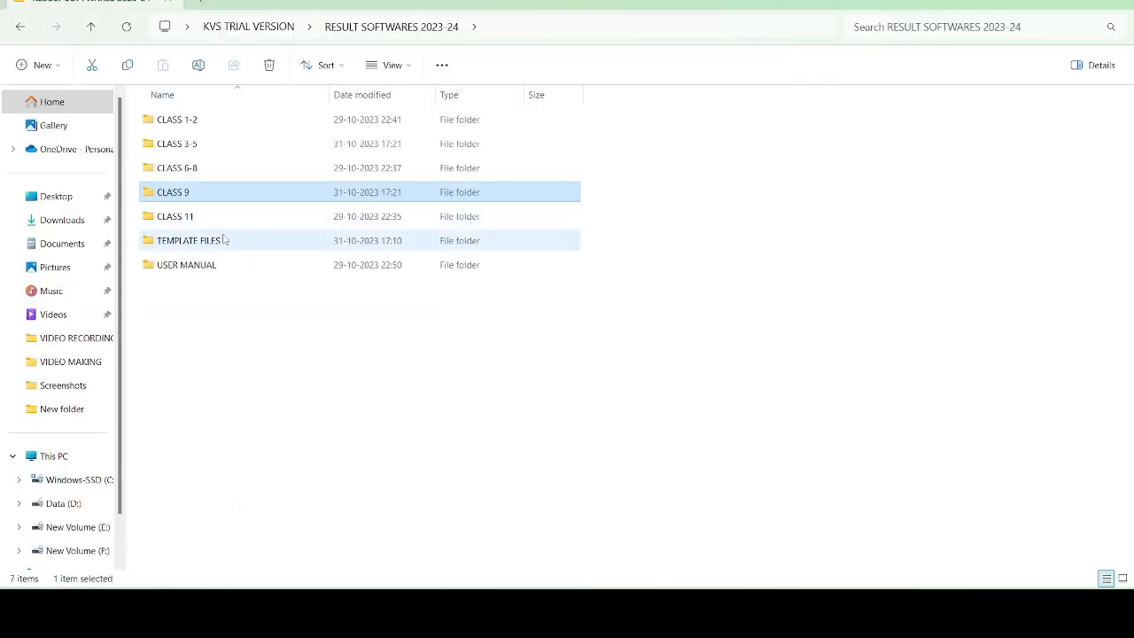
{"action": "left_click", "coordinate": [220, 225]}
{"action": "double_click", "coordinate": [220, 224]}
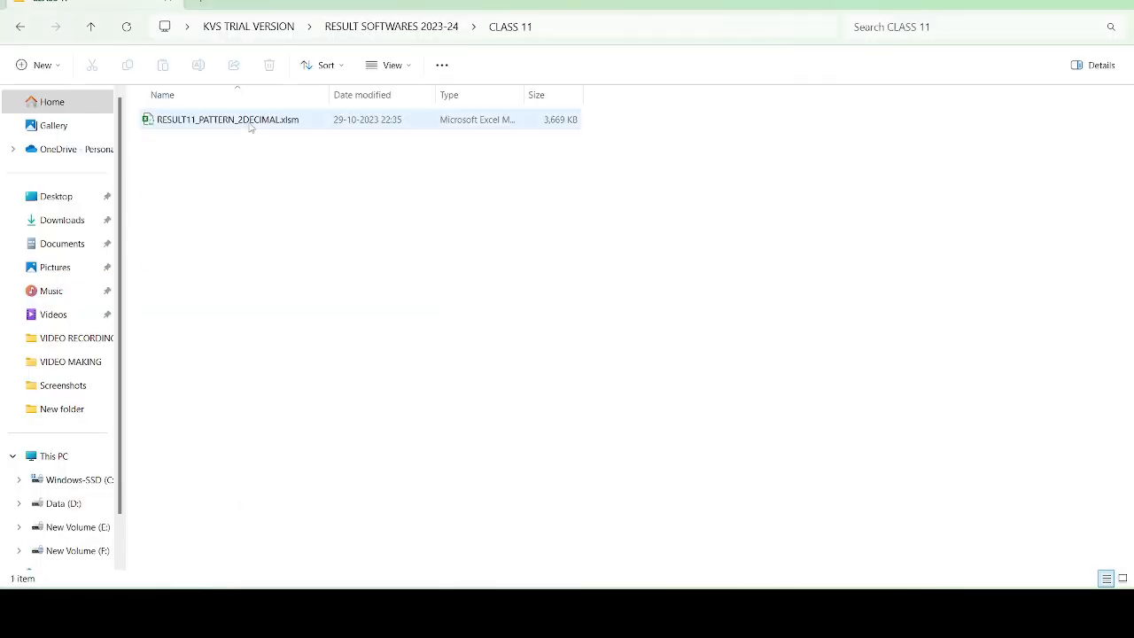
{"action": "double_click", "coordinate": [254, 121]}
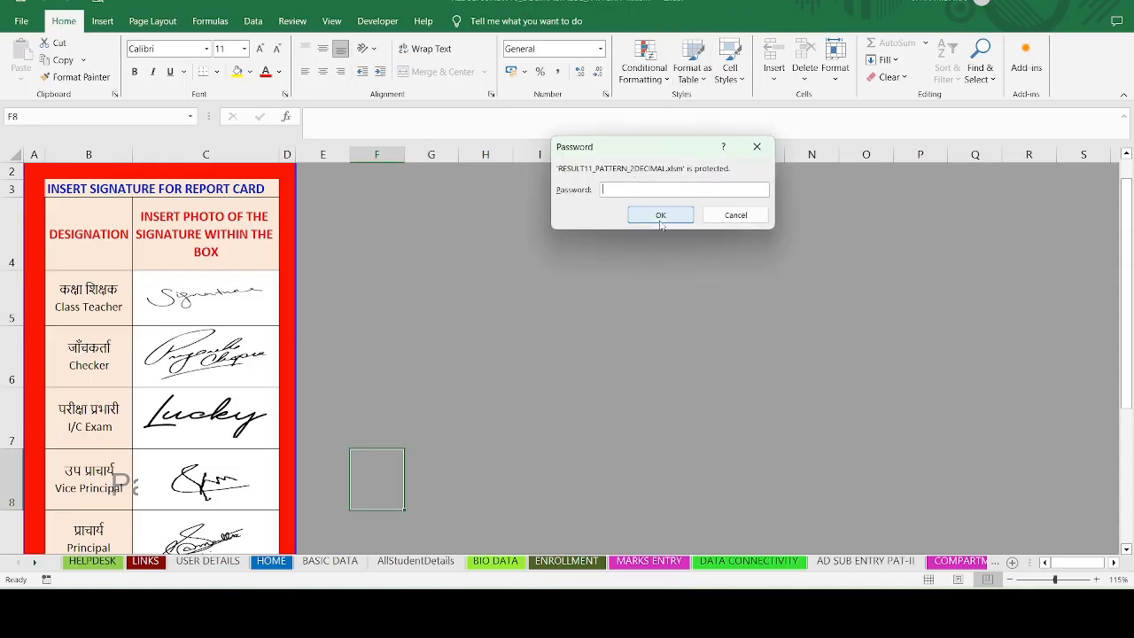
- Unlock the workbook with its password and check the HINDI/ SANSKRIT, MATHS, PHYSICS and BIO subject names
{"action": "type", "text": "•••"}
{"action": "left_click", "coordinate": [659, 218]}
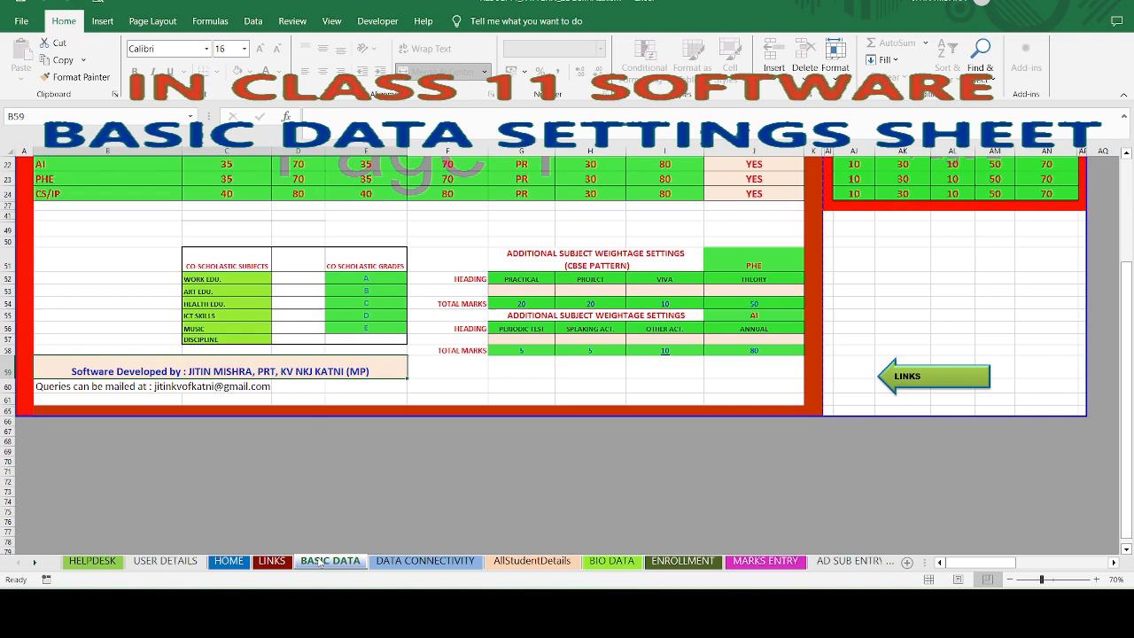
{"action": "scroll", "coordinate": [312, 425], "scroll_direction": "up", "scroll_amount": 5}
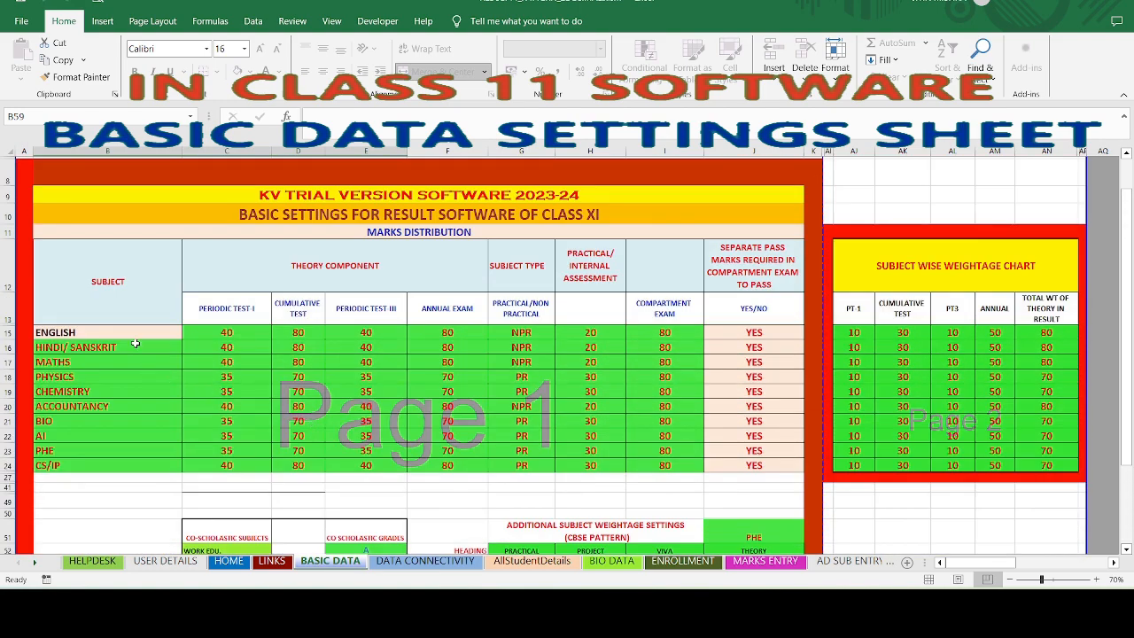
{"action": "left_click", "coordinate": [134, 346]}
{"action": "double_click", "coordinate": [133, 347]}
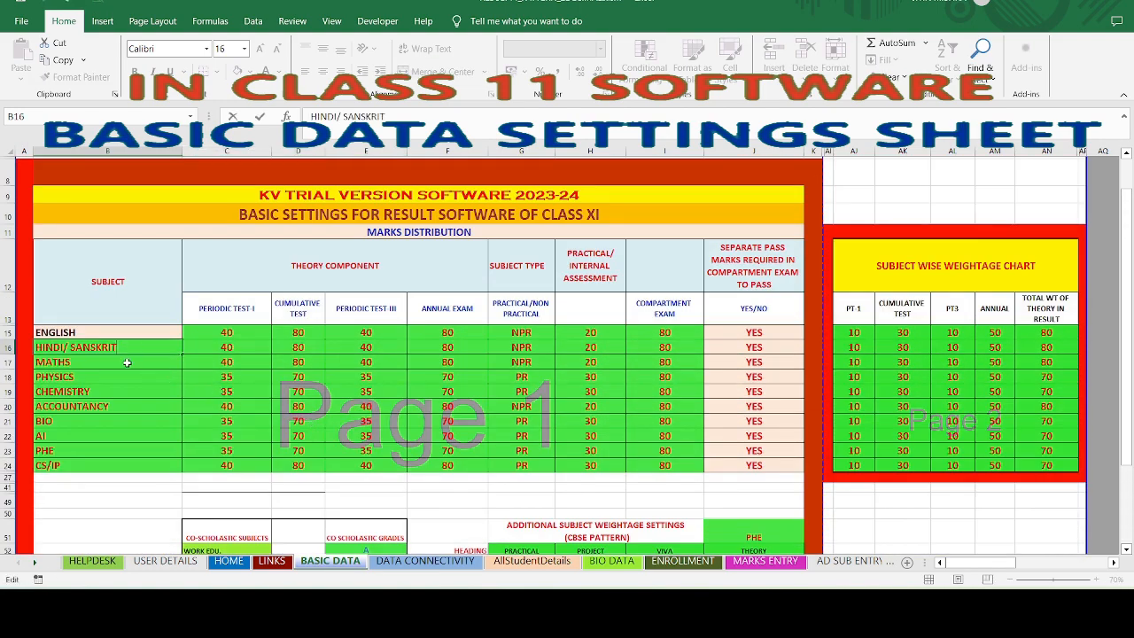
{"action": "double_click", "coordinate": [126, 363]}
{"action": "double_click", "coordinate": [120, 377]}
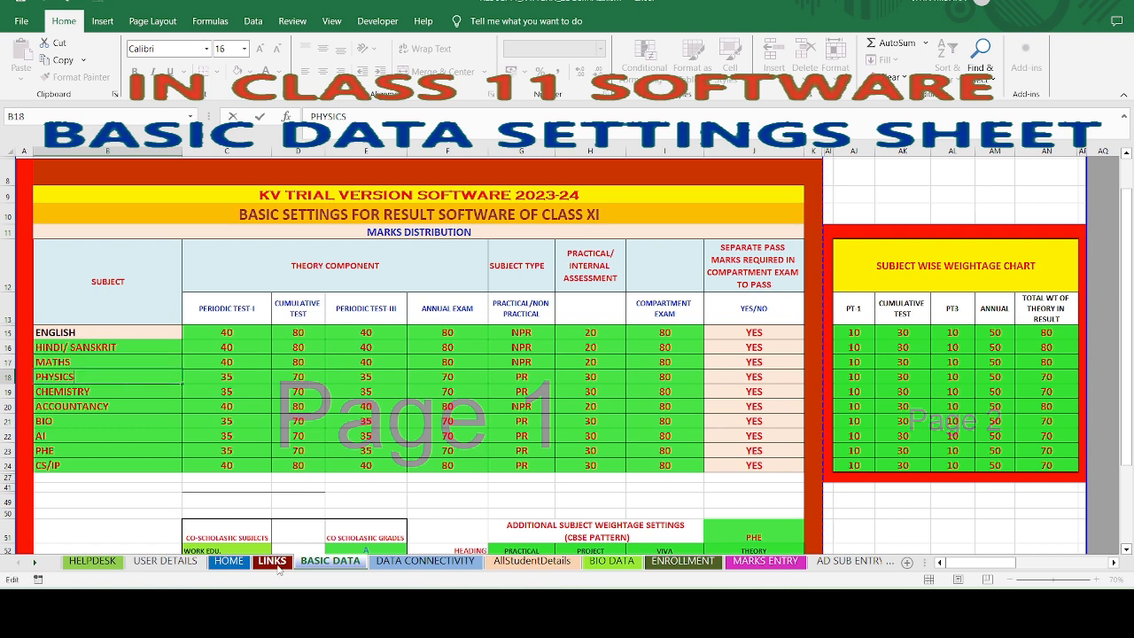
{"action": "double_click", "coordinate": [109, 349]}
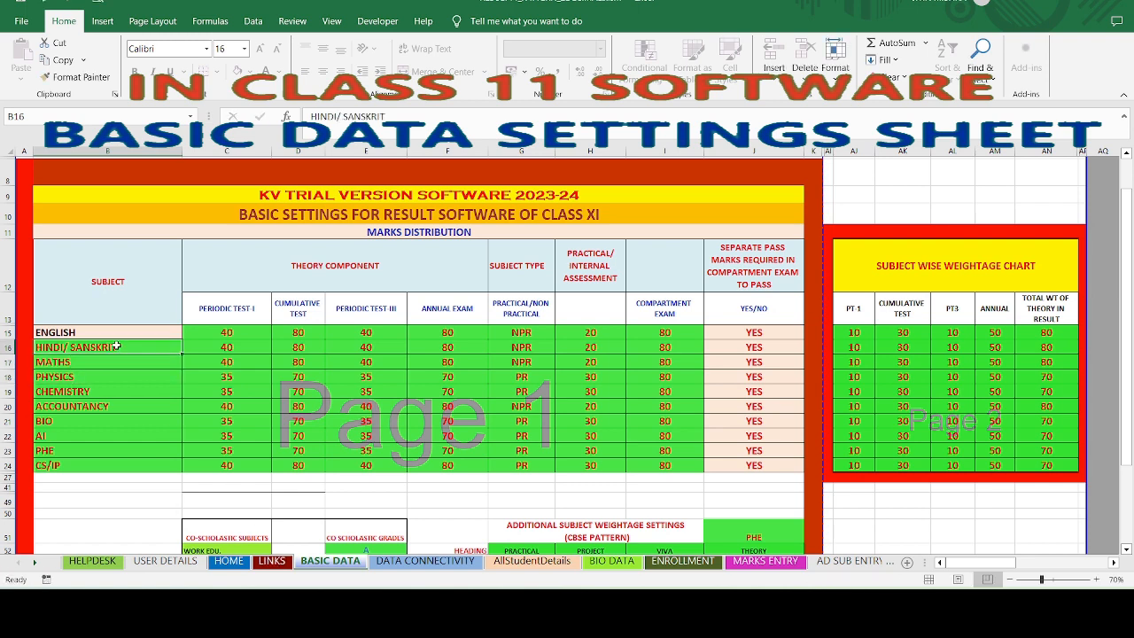
{"action": "left_click", "coordinate": [86, 392]}
{"action": "left_click", "coordinate": [87, 417]}
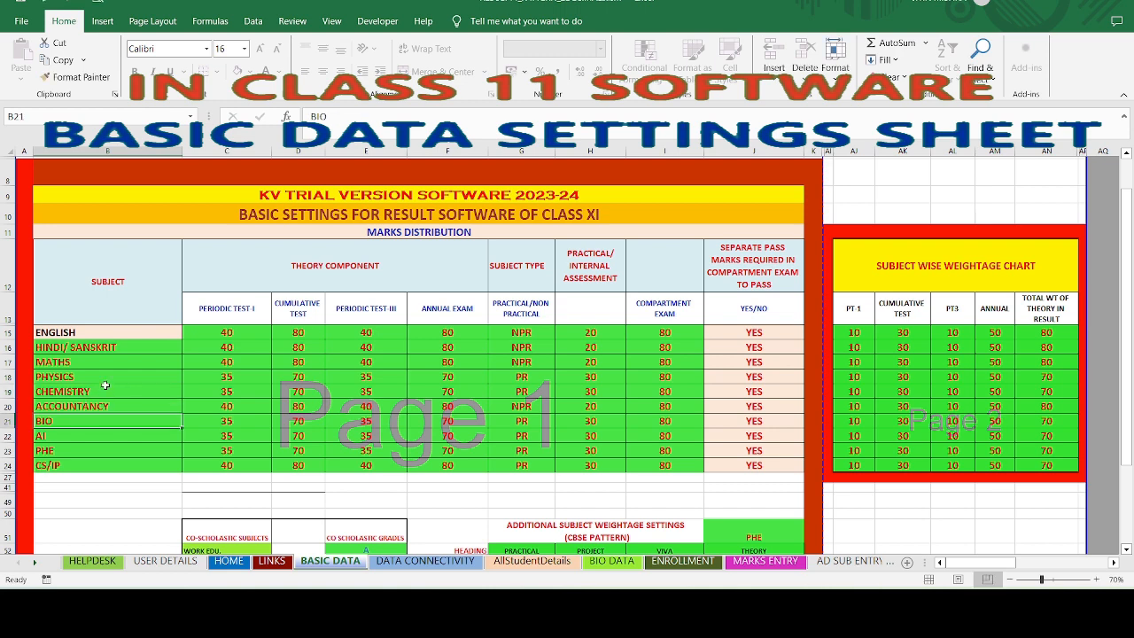
{"action": "double_click", "coordinate": [120, 347]}
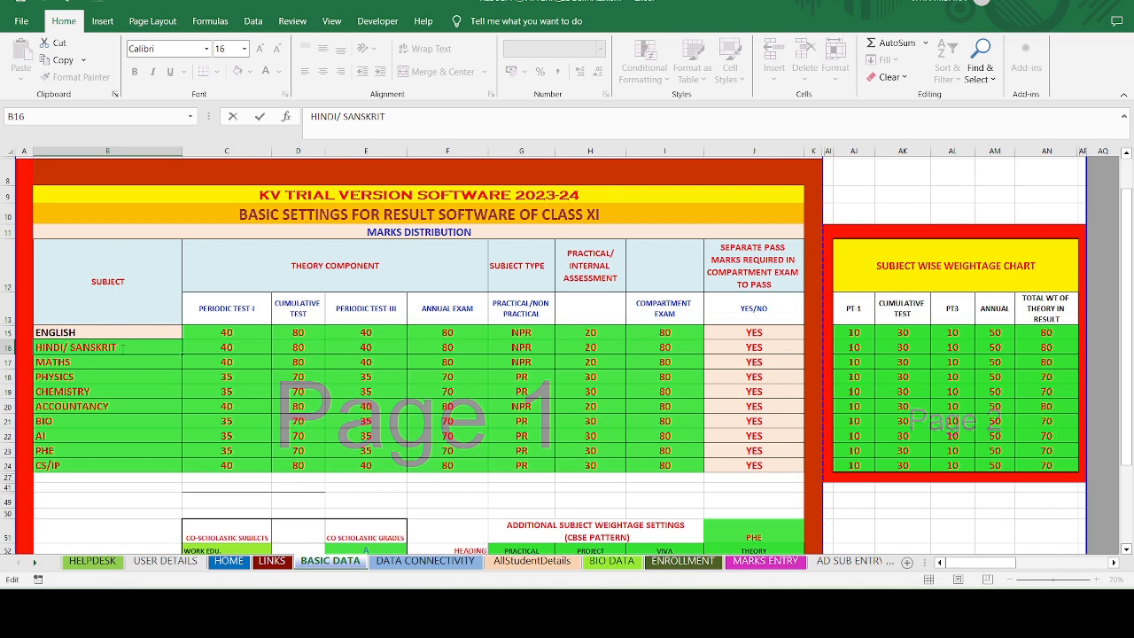
- Review the PHYSICS subject type and the PHE annual exam marks on BASIC DATA
{"action": "left_click", "coordinate": [115, 377]}
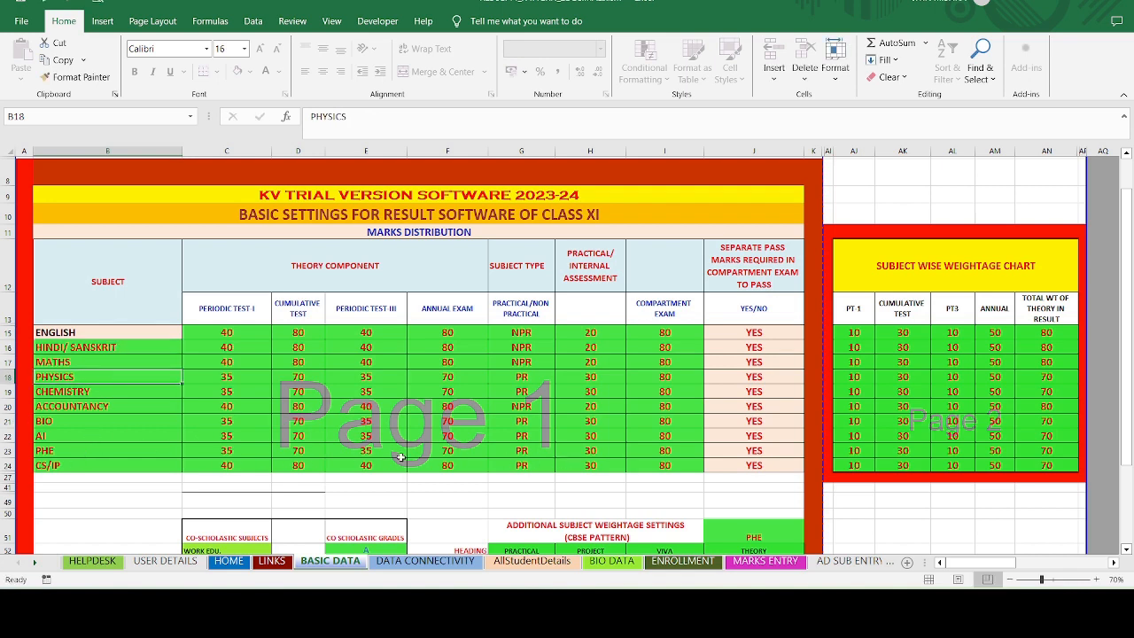
{"action": "left_click", "coordinate": [78, 453]}
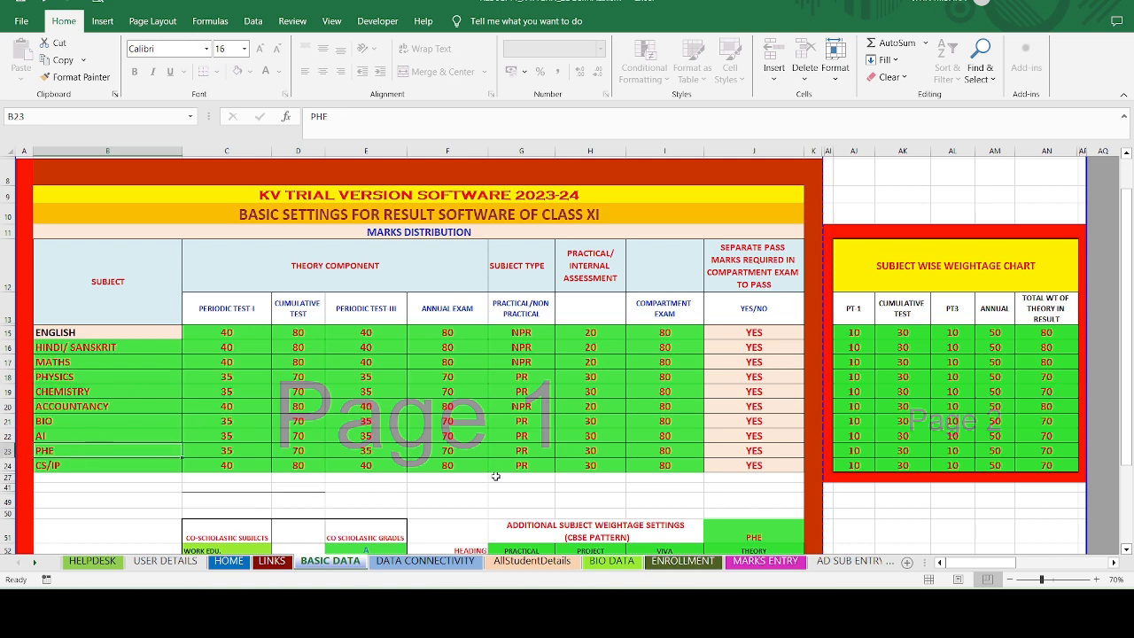
{"action": "left_click", "coordinate": [550, 377]}
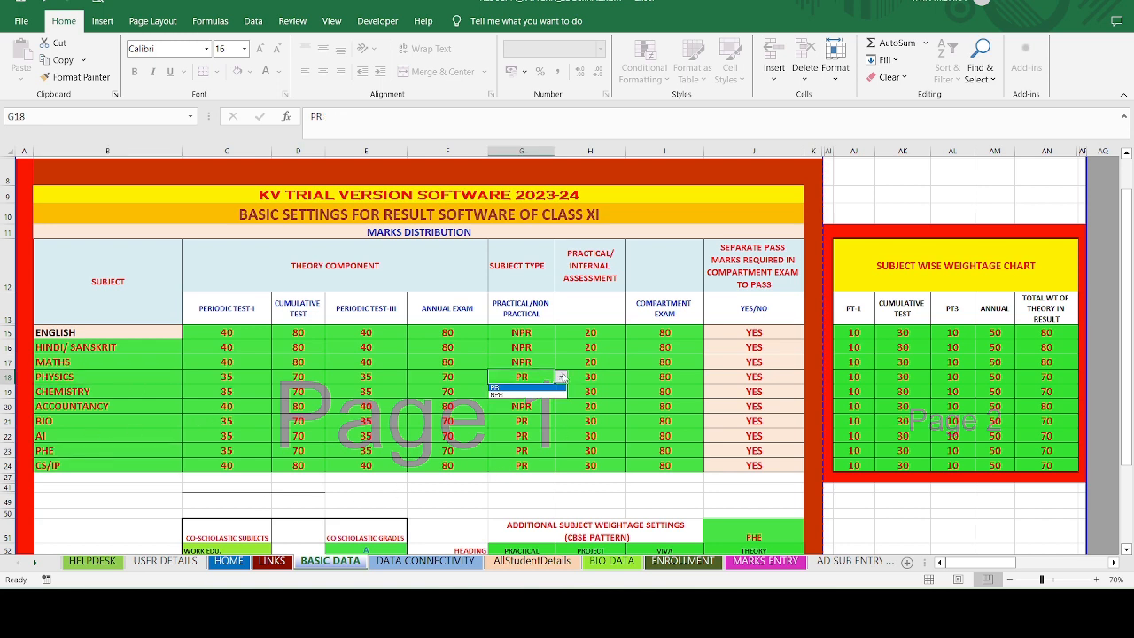
{"action": "left_click", "coordinate": [430, 450]}
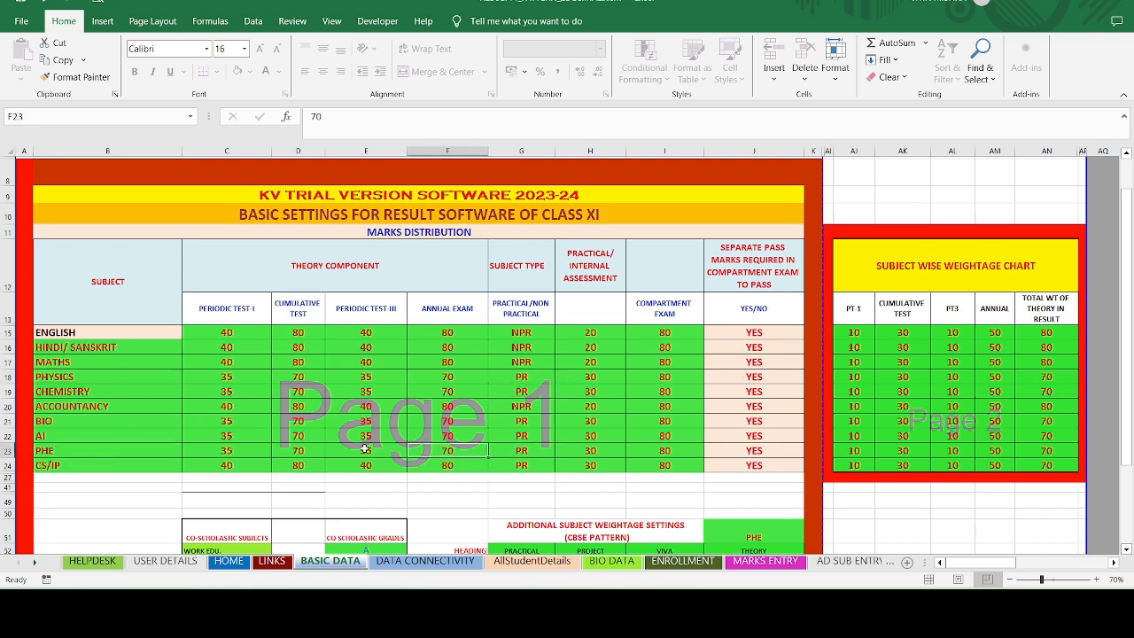
{"action": "left_click", "coordinate": [164, 365]}
{"action": "left_click", "coordinate": [141, 351]}
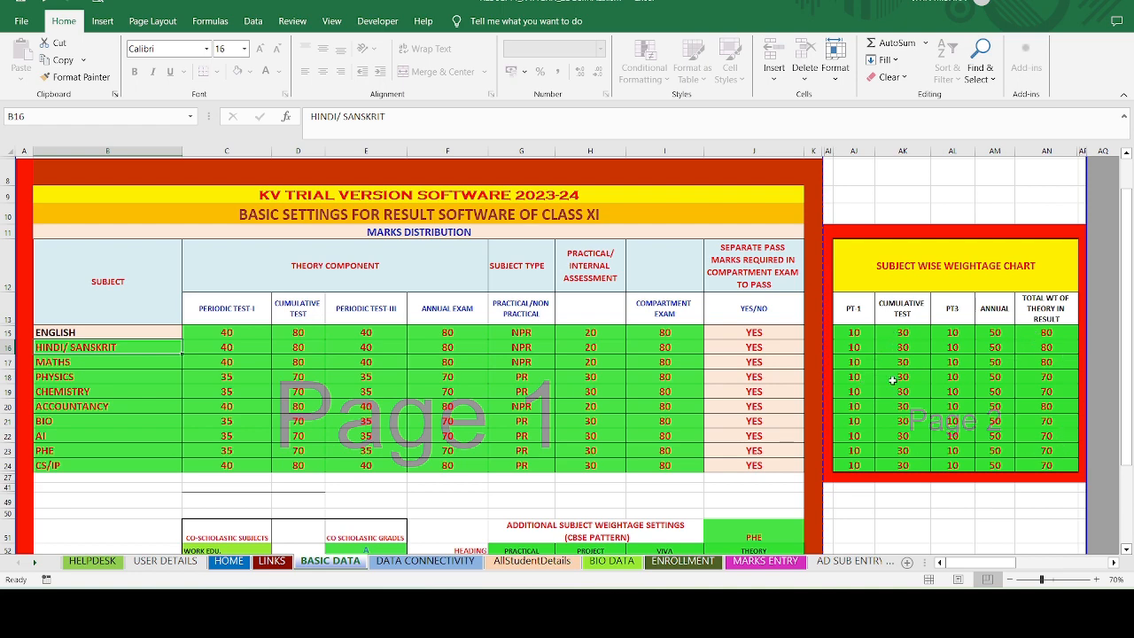
- Inspect the PHE and AI additional-subject settings, then move to the DATA CONNECTIVITY sheet
{"action": "scroll", "coordinate": [440, 361], "scroll_direction": "down", "scroll_amount": 4}
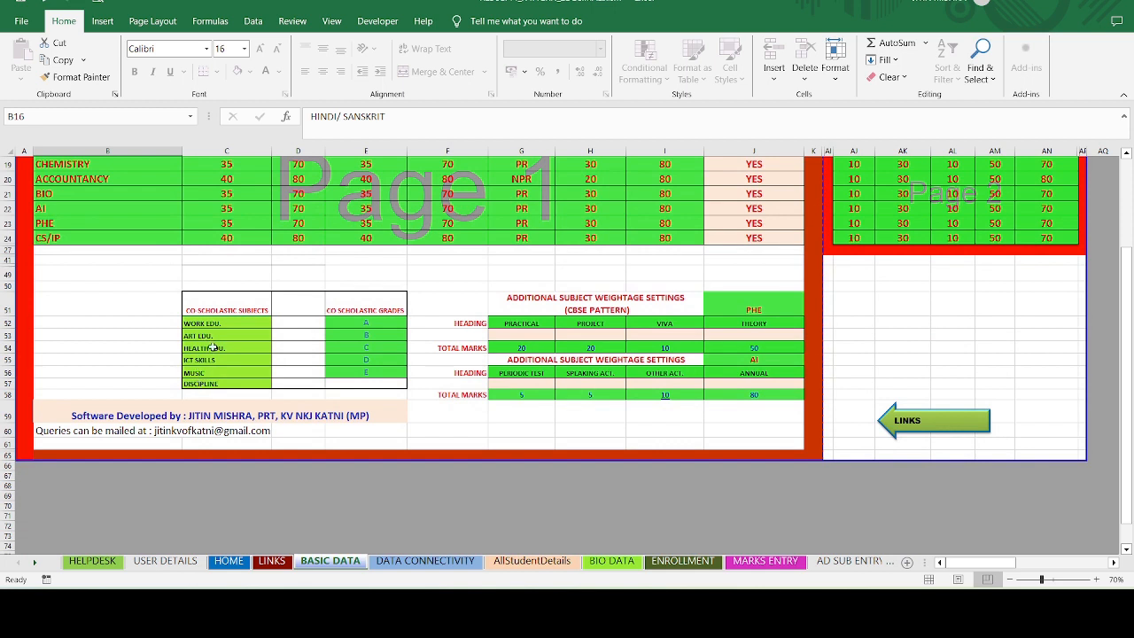
{"action": "left_click", "coordinate": [732, 304]}
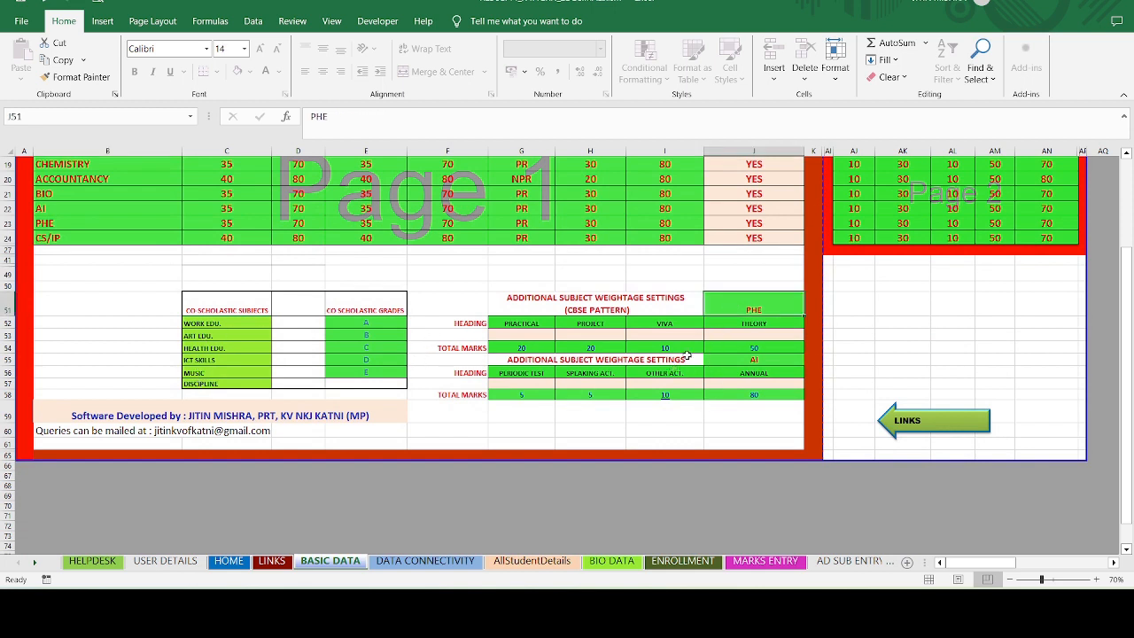
{"action": "left_click", "coordinate": [756, 360]}
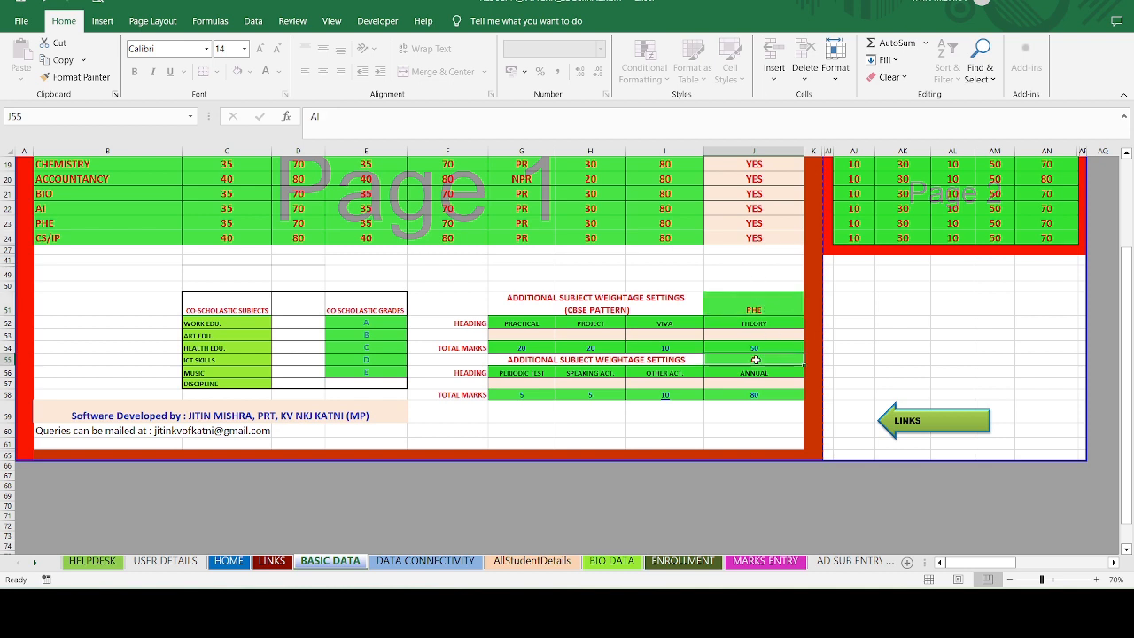
{"action": "left_click", "coordinate": [771, 312]}
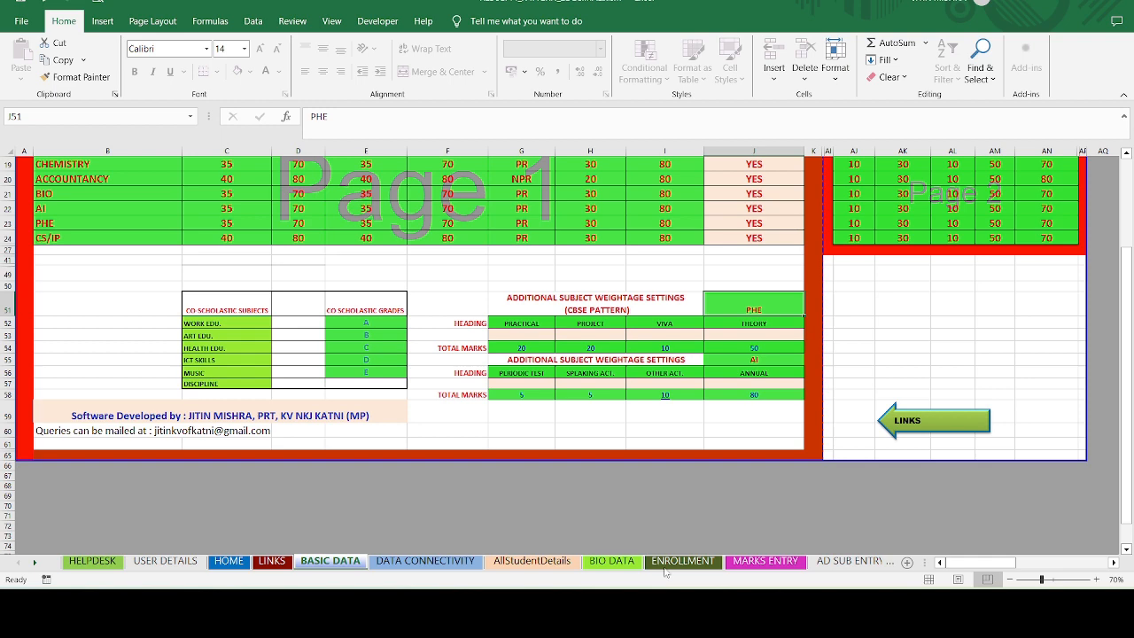
{"action": "left_click", "coordinate": [464, 561]}
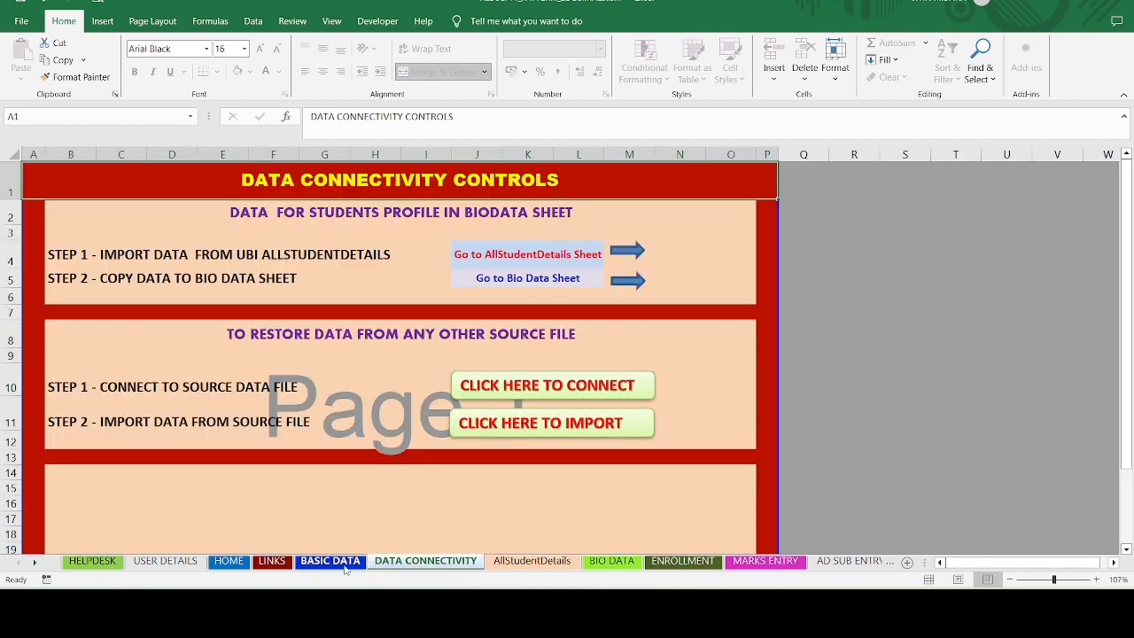
{"action": "left_click", "coordinate": [530, 563]}
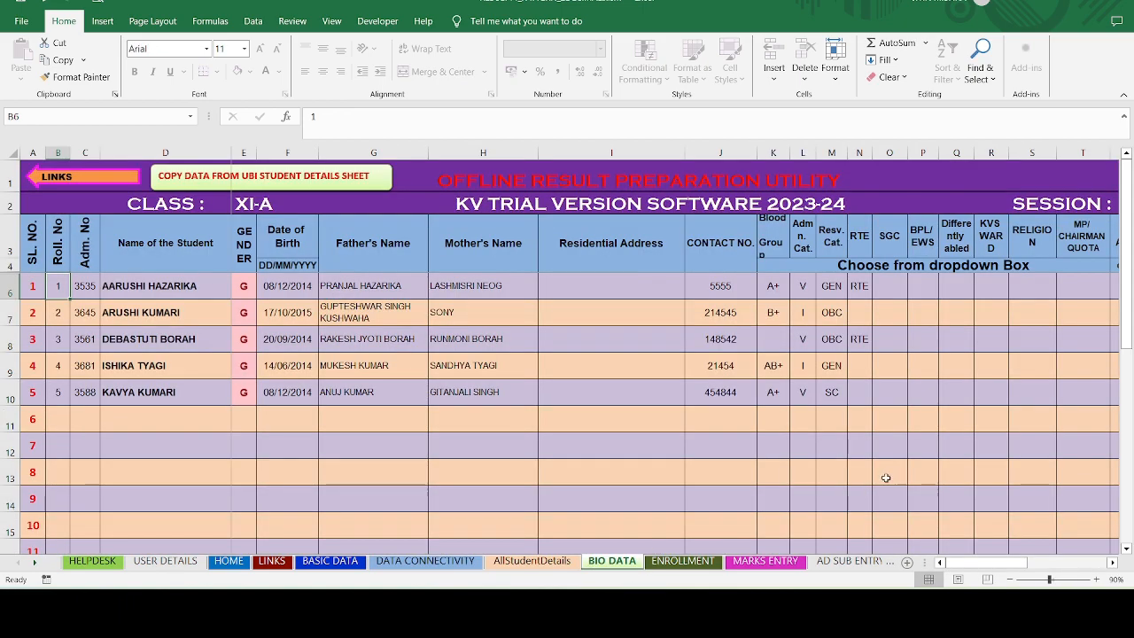
{"action": "left_click", "coordinate": [1112, 562]}
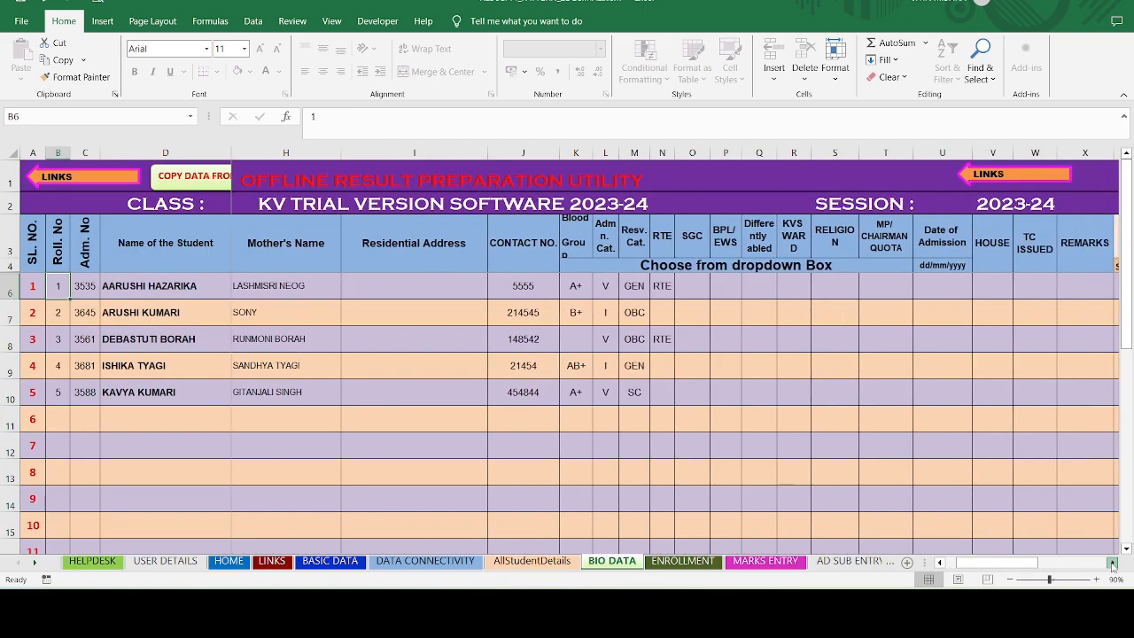
{"action": "left_click_drag", "start_coordinate": [1111, 563], "coordinate": [1112, 564]}
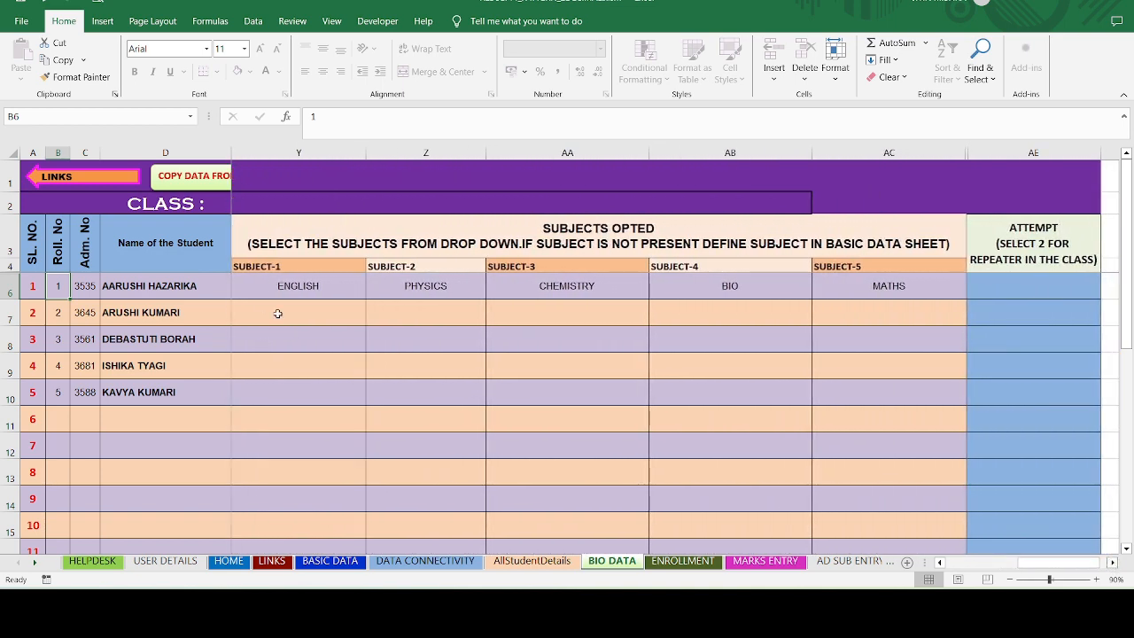
{"action": "left_click", "coordinate": [285, 310]}
{"action": "left_click", "coordinate": [372, 319]}
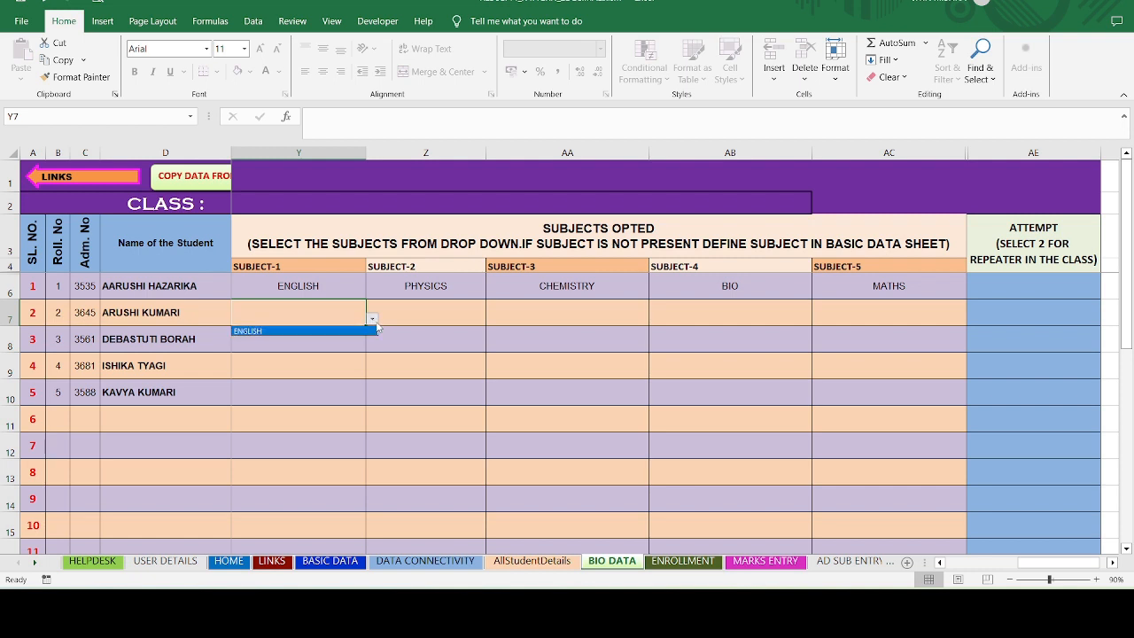
{"action": "left_click", "coordinate": [424, 317]}
{"action": "left_click", "coordinate": [492, 319]}
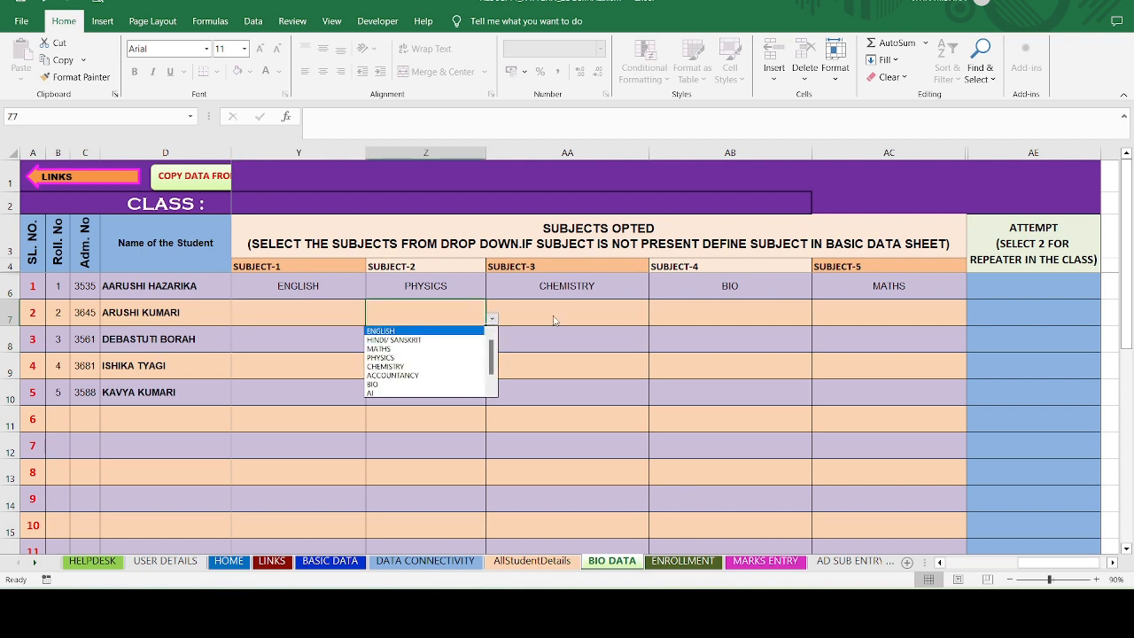
{"action": "left_click", "coordinate": [558, 321]}
{"action": "left_click", "coordinate": [627, 314]}
{"action": "left_click", "coordinate": [655, 318]}
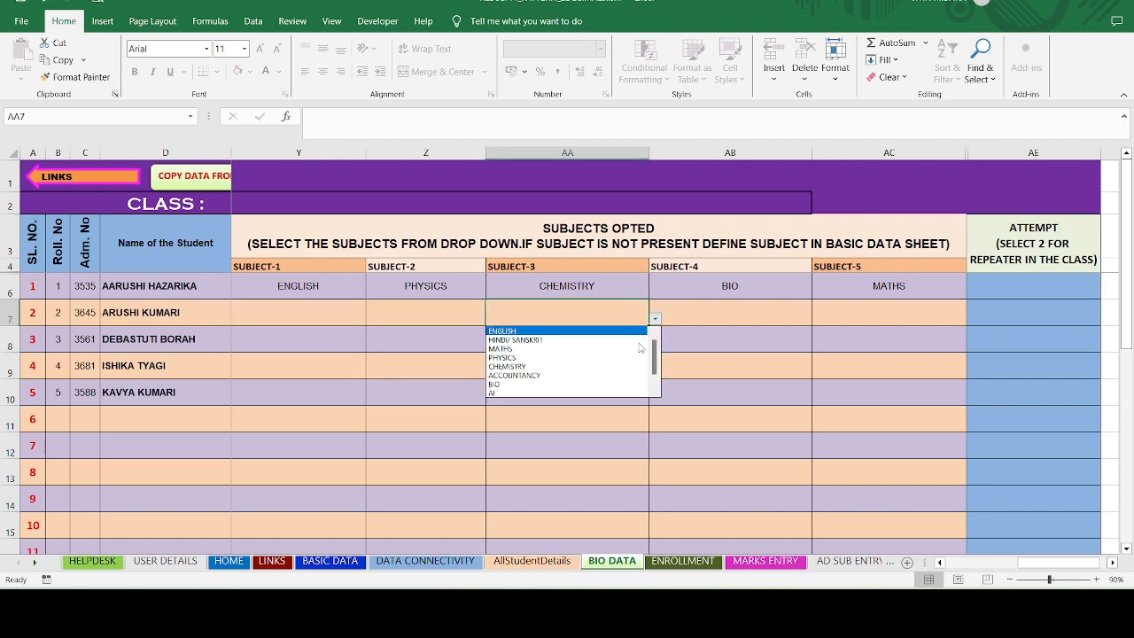
{"action": "left_click", "coordinate": [726, 322]}
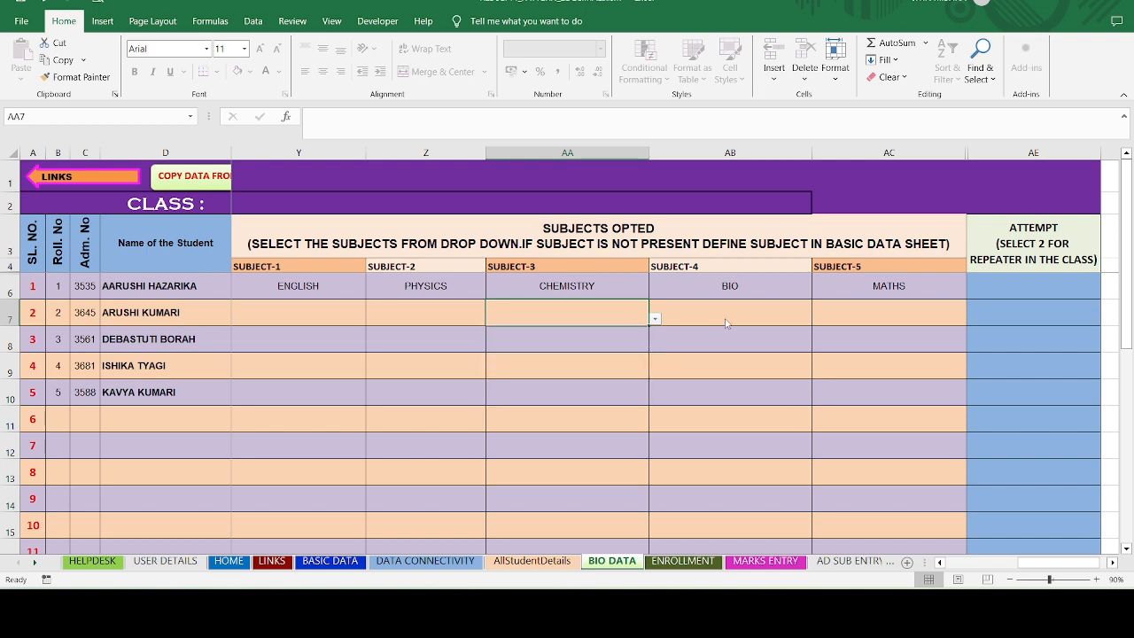
{"action": "left_click", "coordinate": [932, 309]}
{"action": "left_click", "coordinate": [1030, 316]}
{"action": "left_click", "coordinate": [1107, 321]}
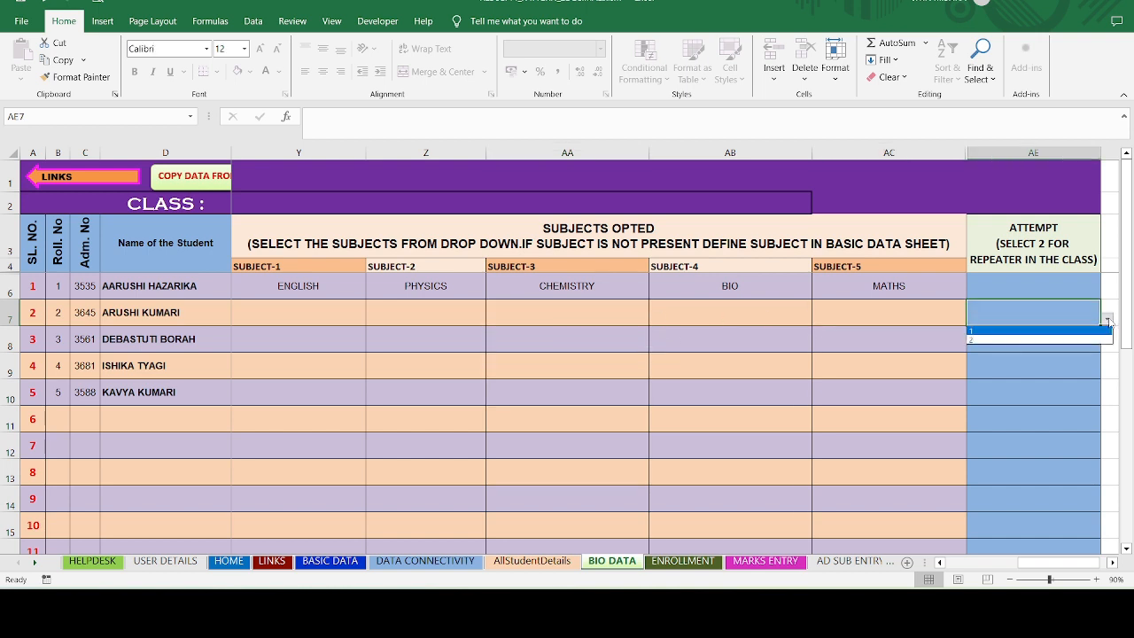
{"action": "left_click", "coordinate": [1107, 320]}
{"action": "left_click", "coordinate": [904, 316]}
{"action": "left_click", "coordinate": [1065, 323]}
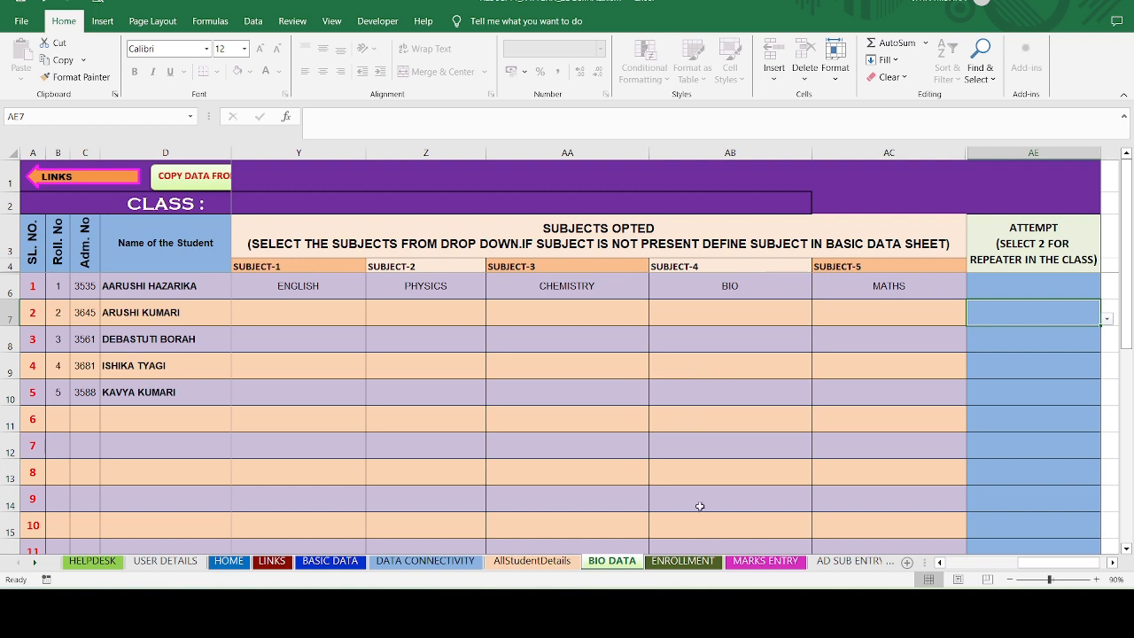
{"action": "left_click", "coordinate": [36, 561]}
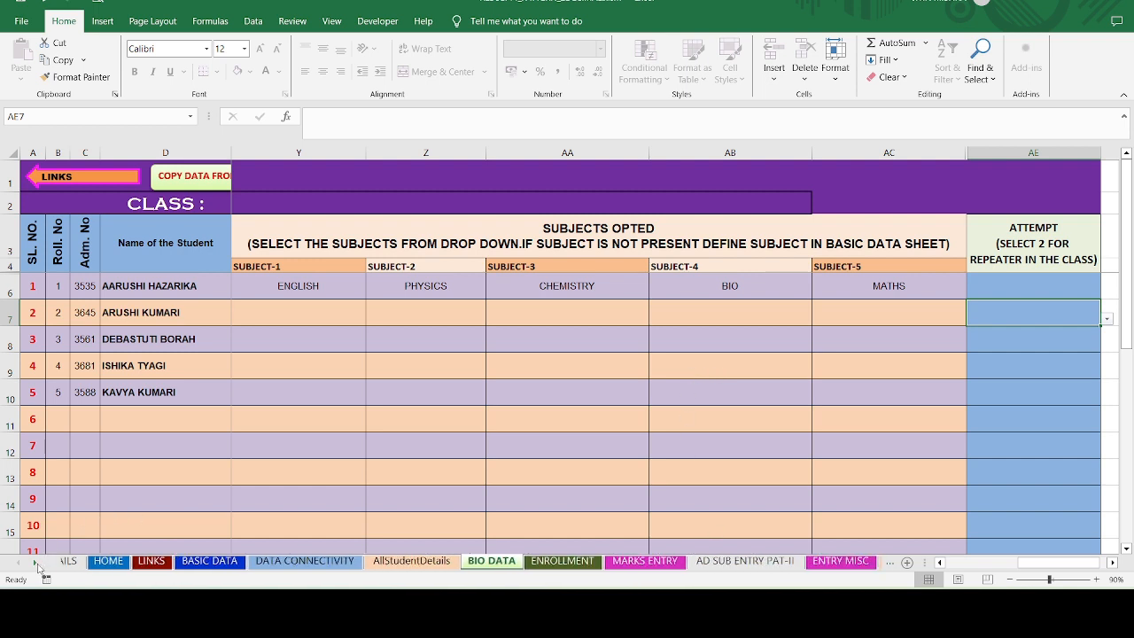
{"action": "left_click", "coordinate": [36, 562]}
{"action": "left_click", "coordinate": [36, 562]}
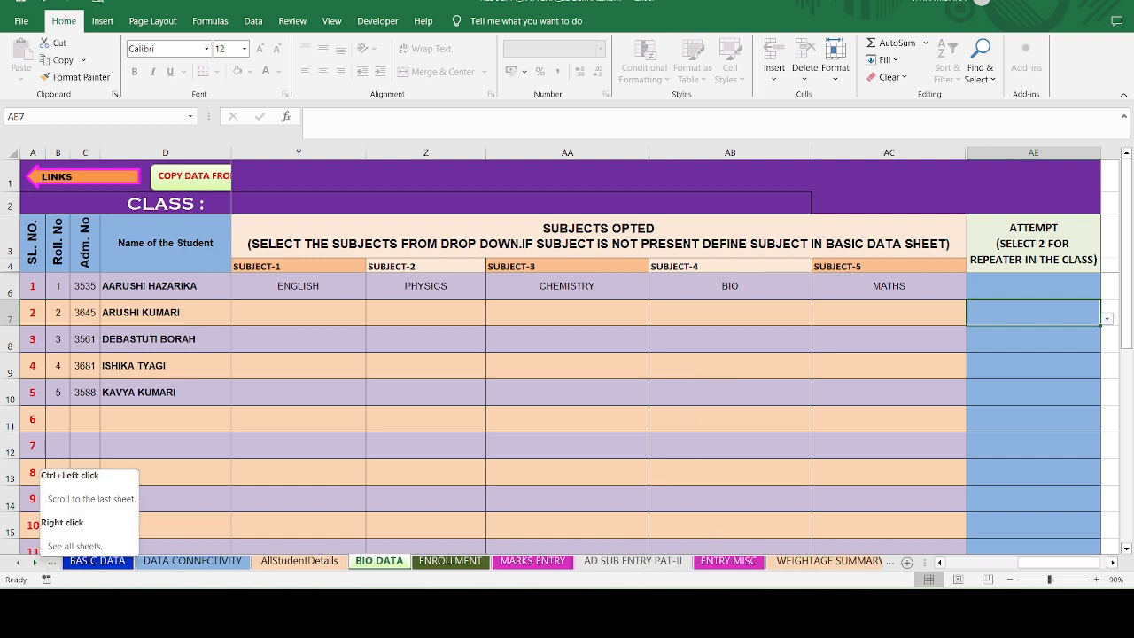
- Scroll the MARKS ENTRY sheet right to the PHE, AI and co-scholastic grade columns
{"action": "left_click", "coordinate": [532, 561]}
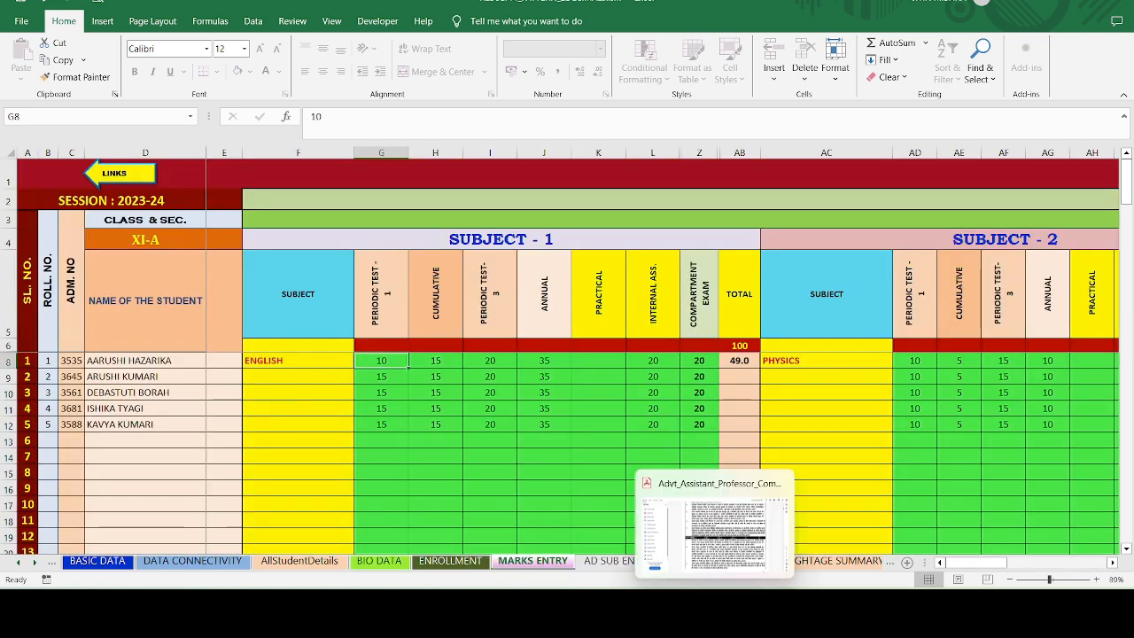
{"action": "left_click_drag", "start_coordinate": [978, 566], "coordinate": [977, 571]}
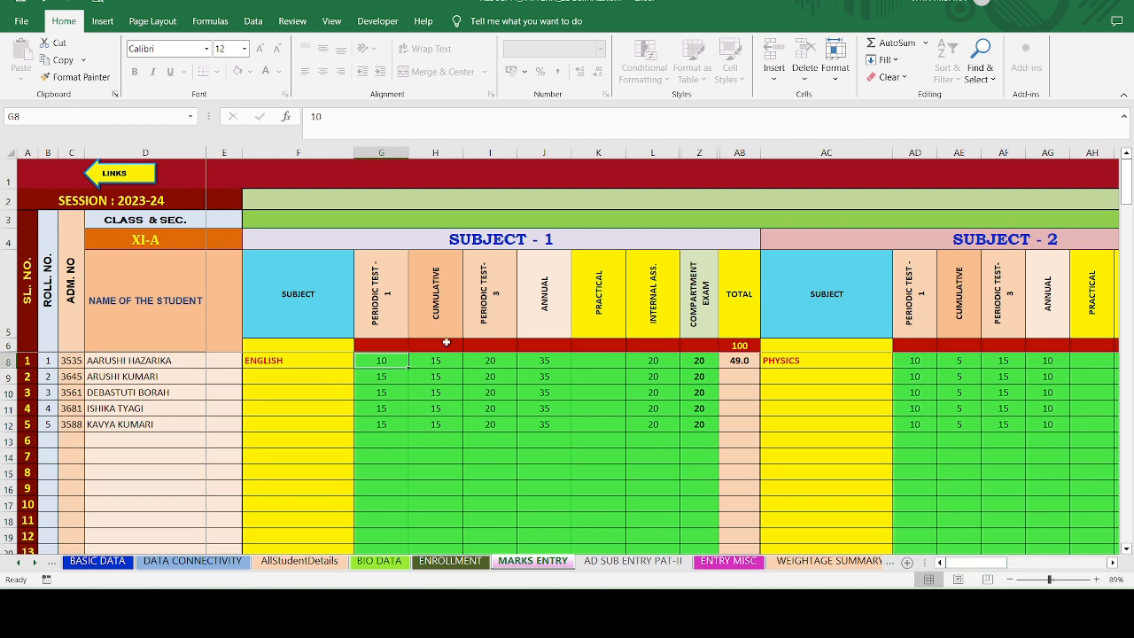
{"action": "left_click", "coordinate": [317, 377]}
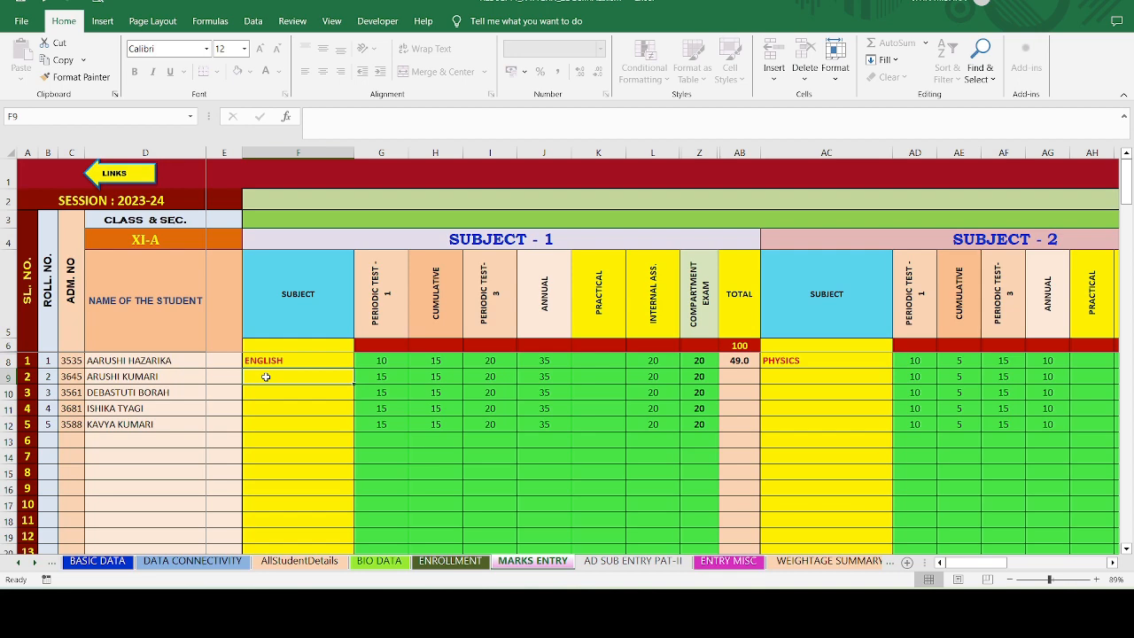
{"action": "left_click_drag", "start_coordinate": [978, 571], "coordinate": [1054, 538]}
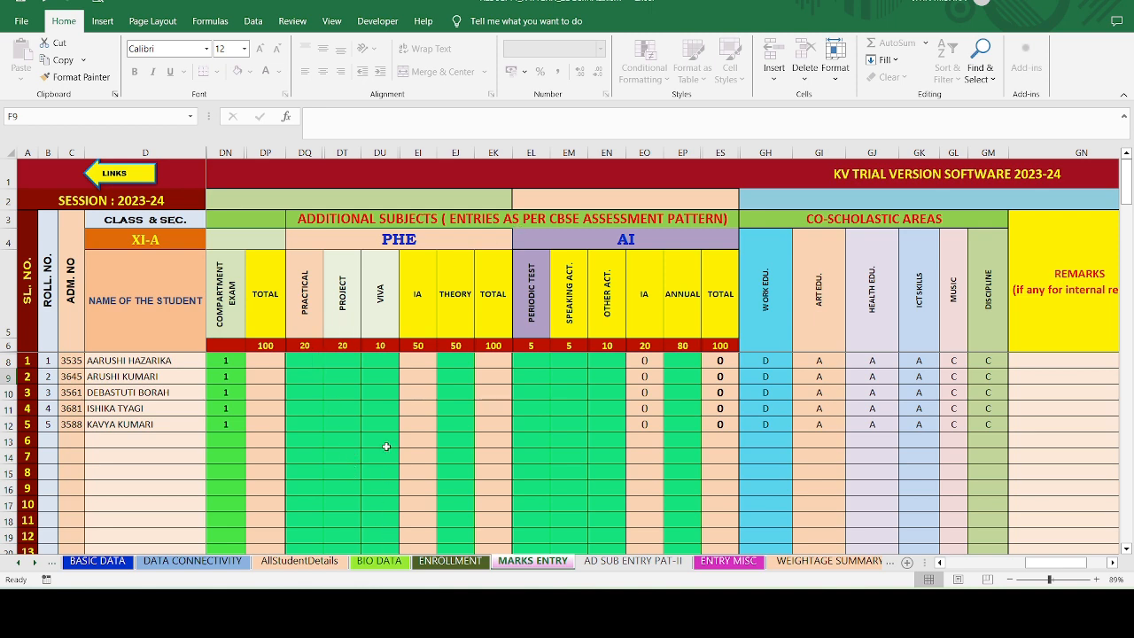
{"action": "left_click", "coordinate": [377, 393]}
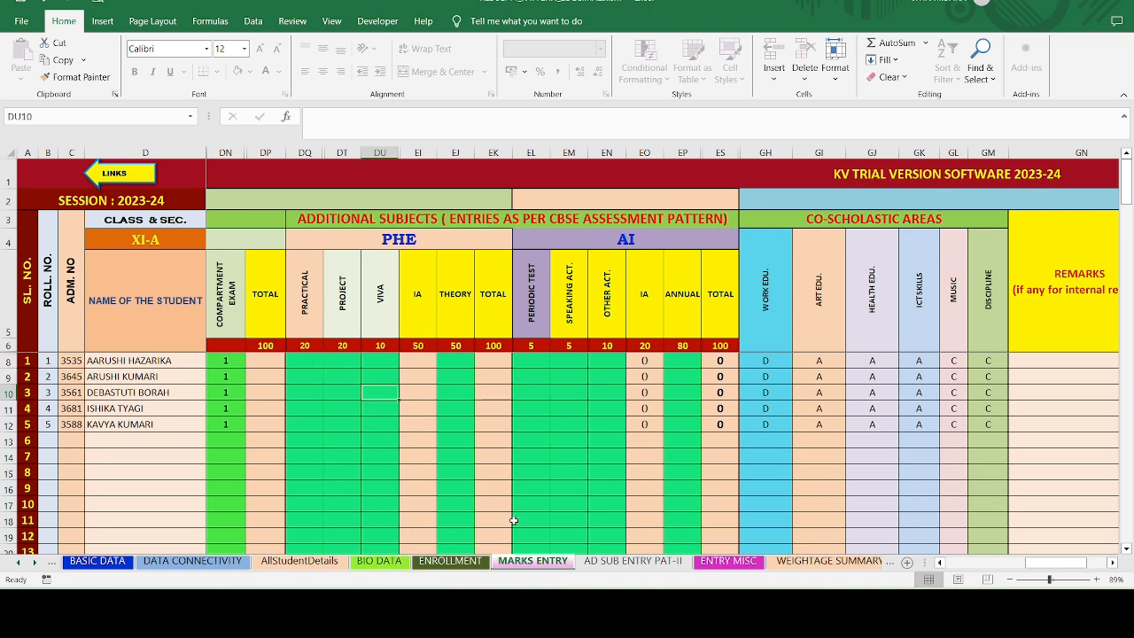
- On AD SUB ENTRY PAT-II, confirm the fifth student keeps PHE and the next row stays empty
{"action": "left_click", "coordinate": [607, 567]}
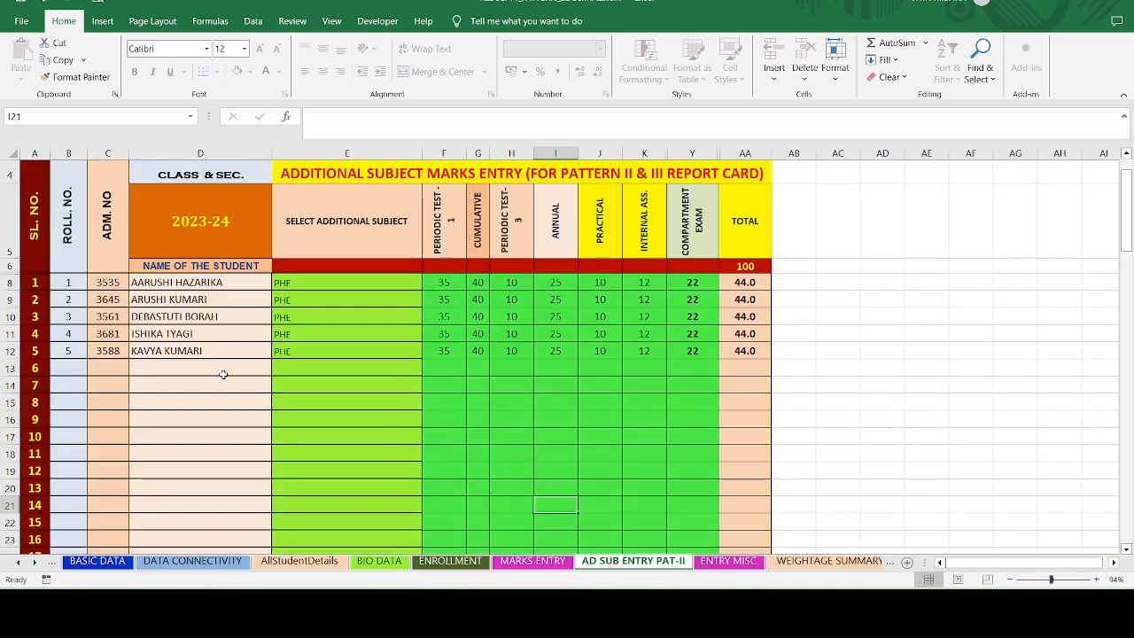
{"action": "left_click", "coordinate": [320, 355]}
{"action": "left_click", "coordinate": [429, 352]}
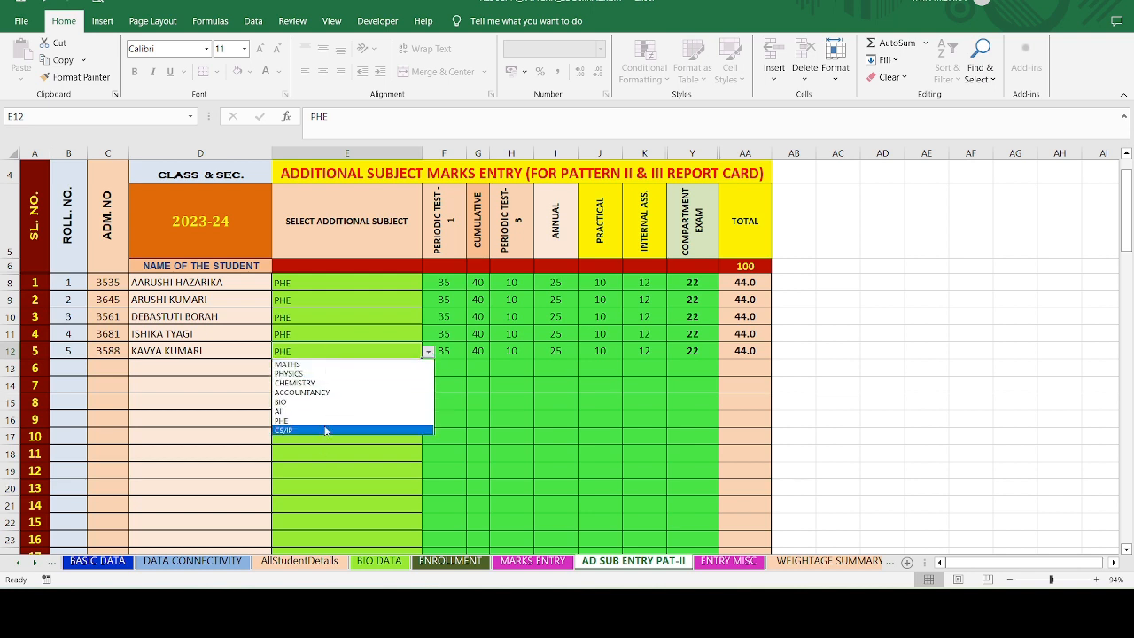
{"action": "left_click", "coordinate": [329, 329]}
{"action": "left_click", "coordinate": [331, 368]}
{"action": "left_click", "coordinate": [426, 368]}
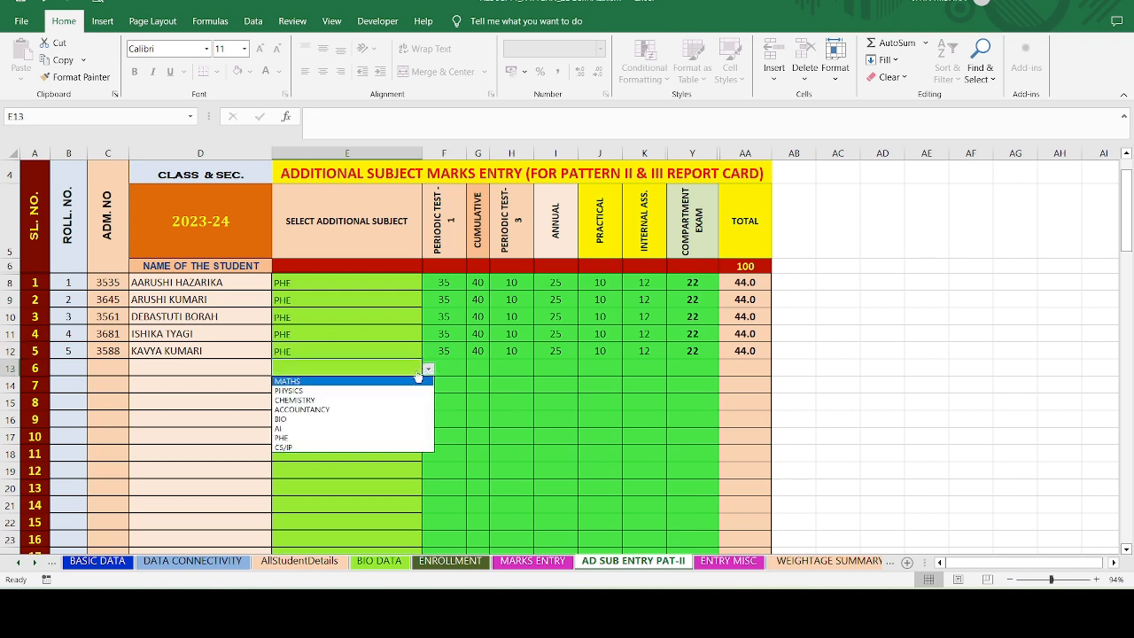
{"action": "left_click", "coordinate": [327, 362]}
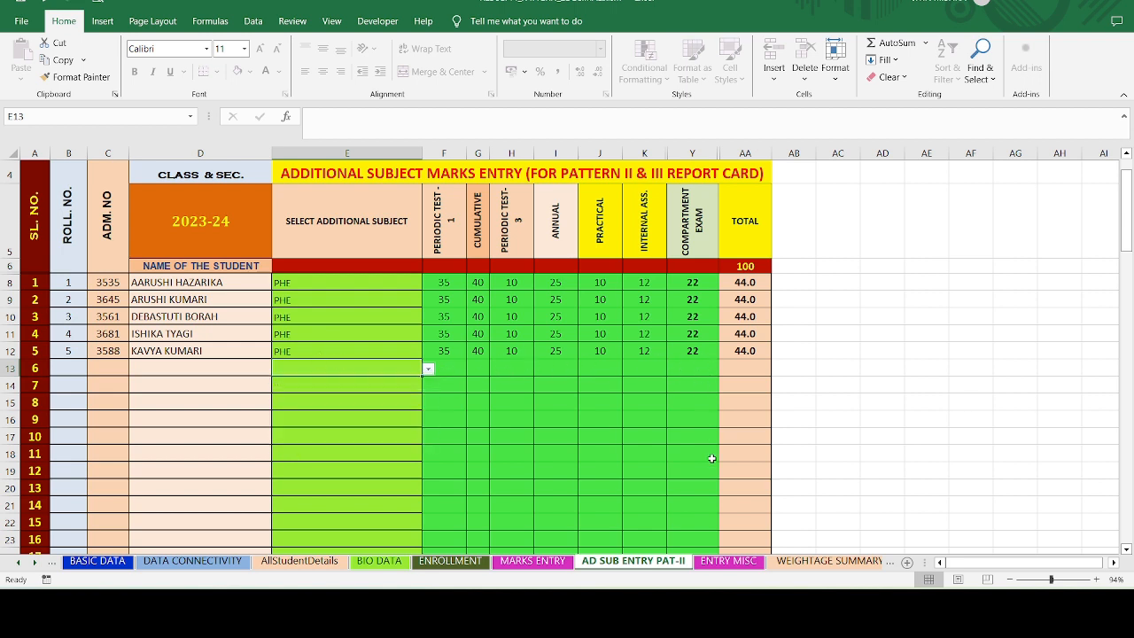
- Scroll the sheet tabs to bring the report card sheets into view
{"action": "left_click", "coordinate": [34, 564]}
{"action": "left_click", "coordinate": [34, 563]}
{"action": "left_click", "coordinate": [33, 563]}
{"action": "left_click", "coordinate": [34, 563]}
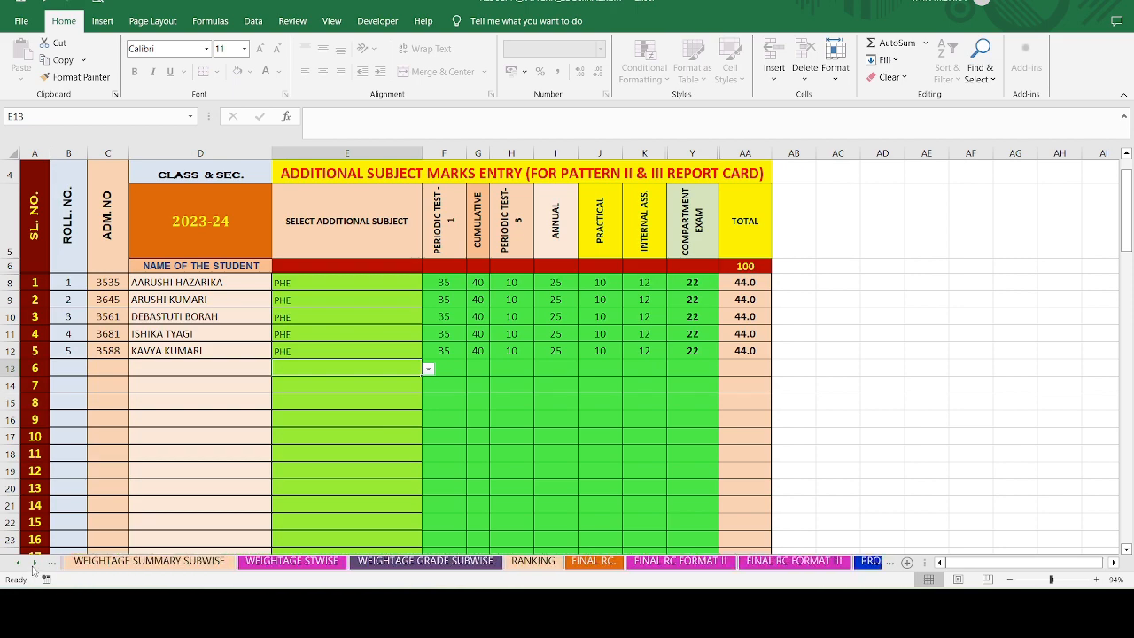
- Scroll through the FINAL RC., FINAL RC FORMAT II and FINAL RC FORMAT III report cards
{"action": "left_click", "coordinate": [594, 561]}
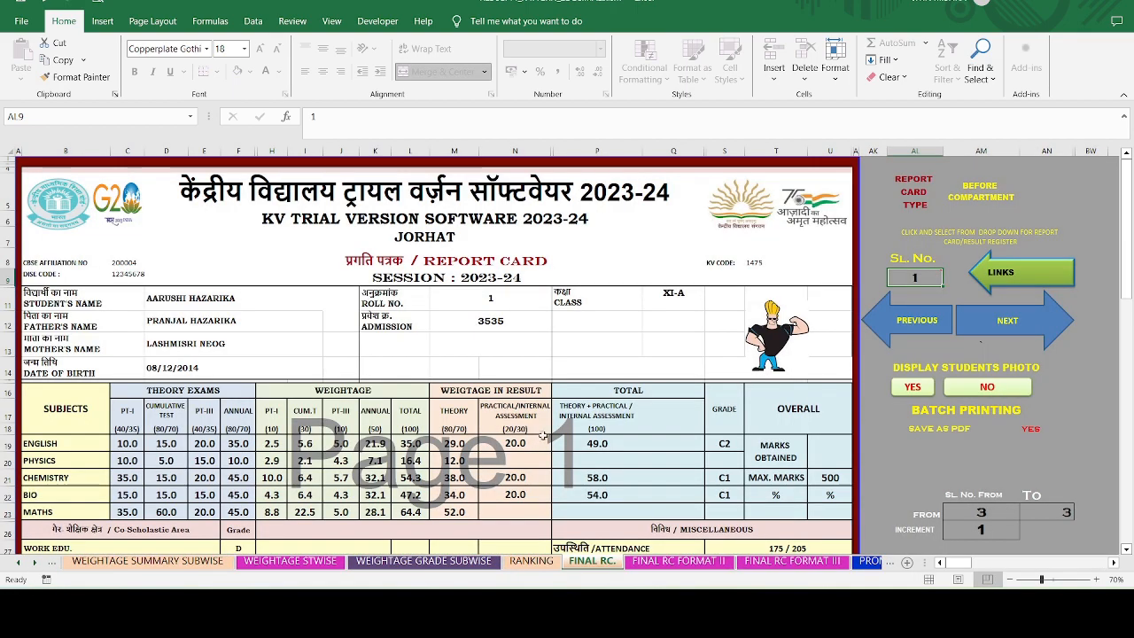
{"action": "scroll", "coordinate": [542, 434], "scroll_direction": "down", "scroll_amount": 2}
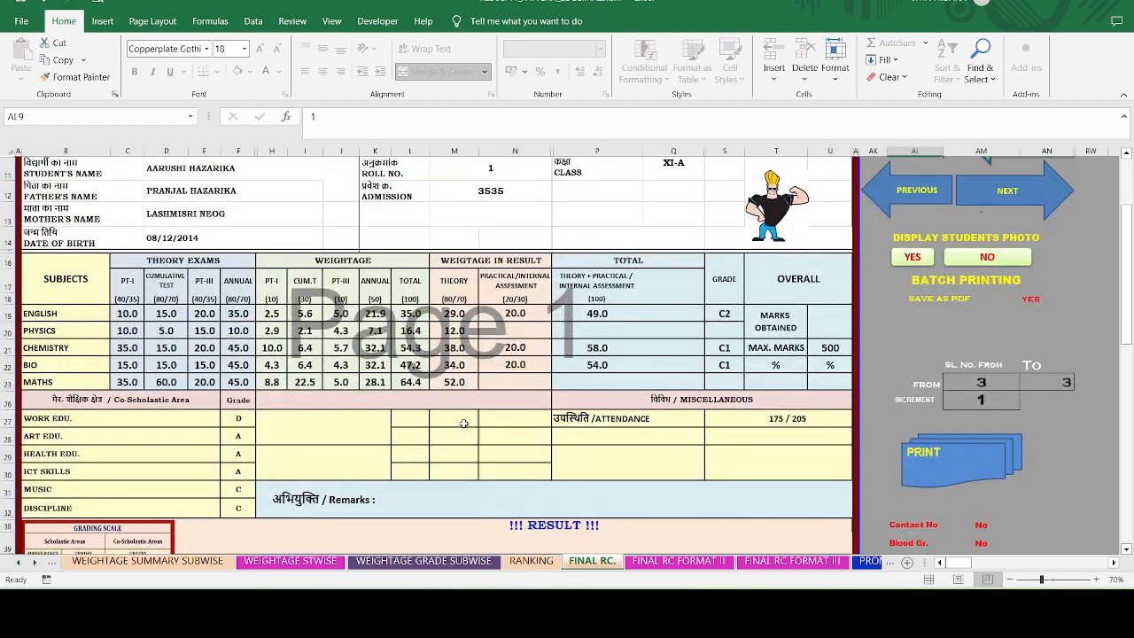
{"action": "left_click", "coordinate": [698, 563]}
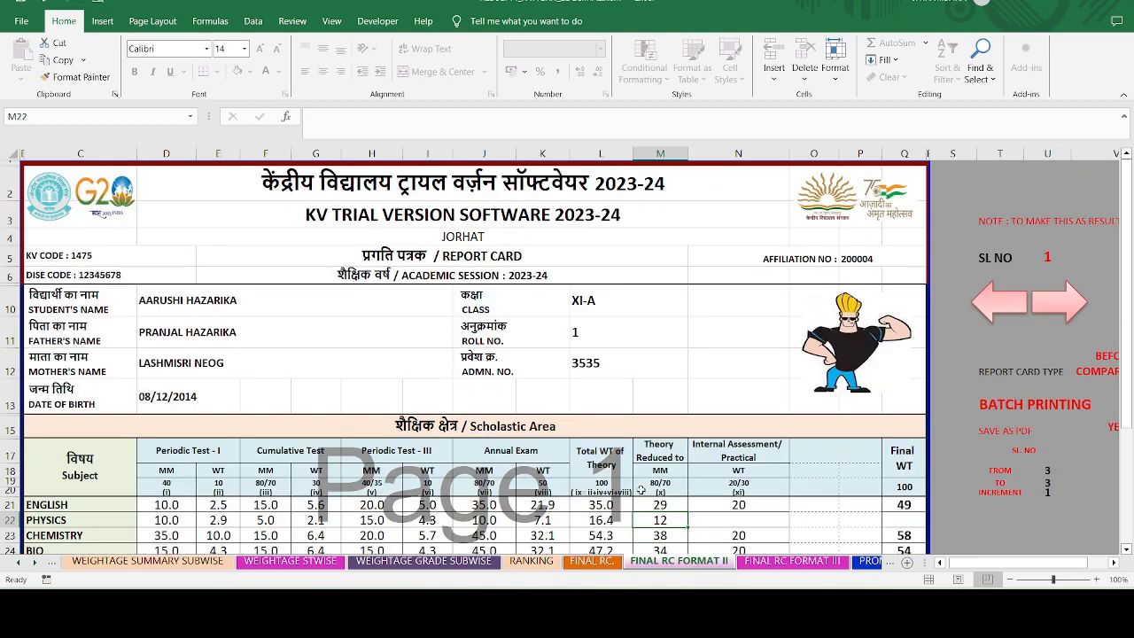
{"action": "scroll", "coordinate": [634, 470], "scroll_direction": "down", "scroll_amount": 5}
{"action": "scroll", "coordinate": [634, 470], "scroll_direction": "up", "scroll_amount": 2}
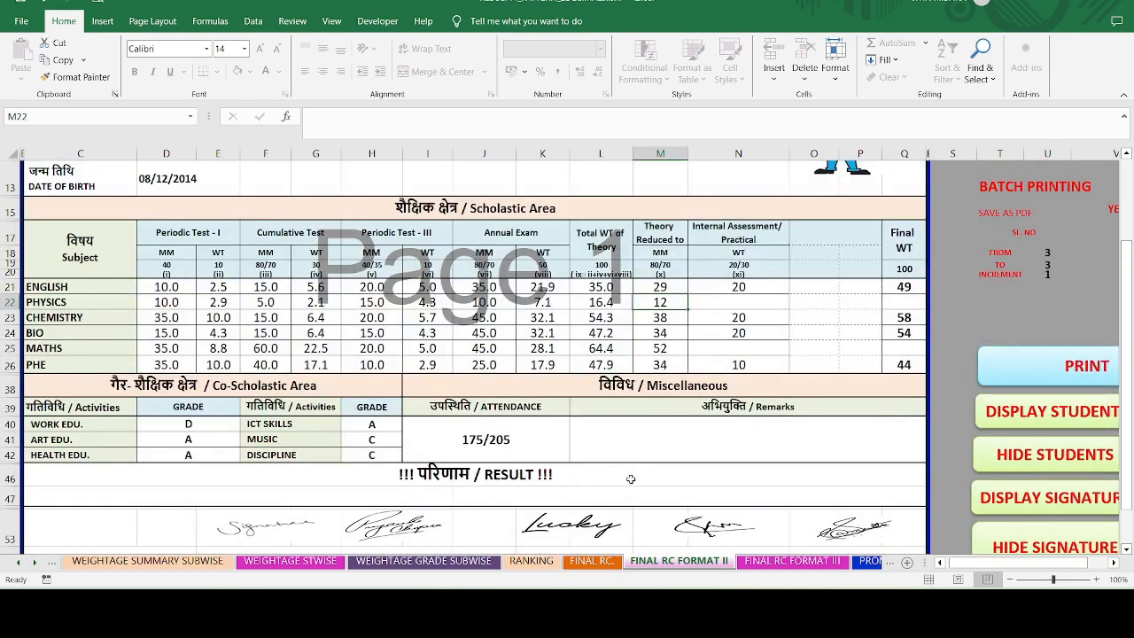
{"action": "left_click", "coordinate": [793, 560]}
{"action": "scroll", "coordinate": [351, 374], "scroll_direction": "down", "scroll_amount": 5}
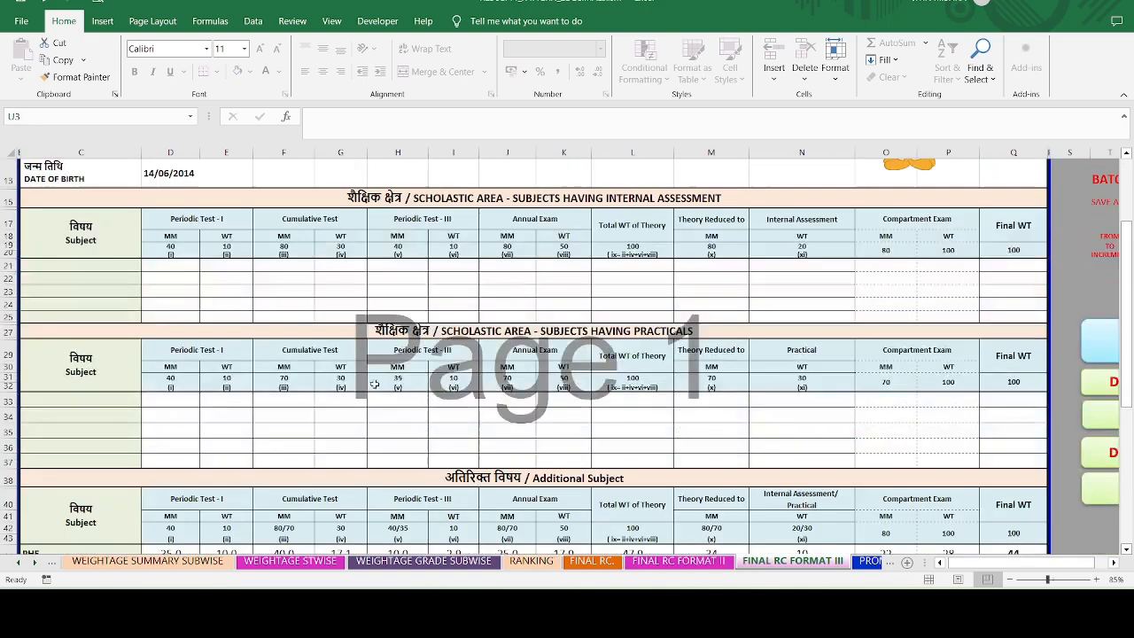
{"action": "scroll", "coordinate": [351, 374], "scroll_direction": "down", "scroll_amount": 2}
{"action": "scroll", "coordinate": [390, 354], "scroll_direction": "up", "scroll_amount": 3}
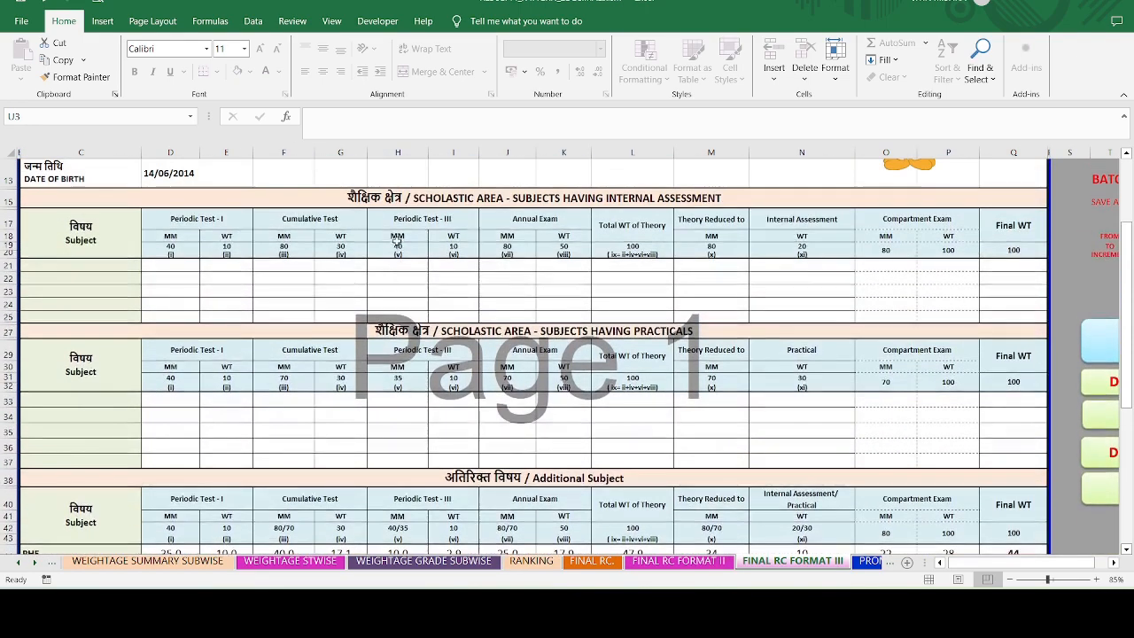
{"action": "scroll", "coordinate": [582, 363], "scroll_direction": "down", "scroll_amount": 2}
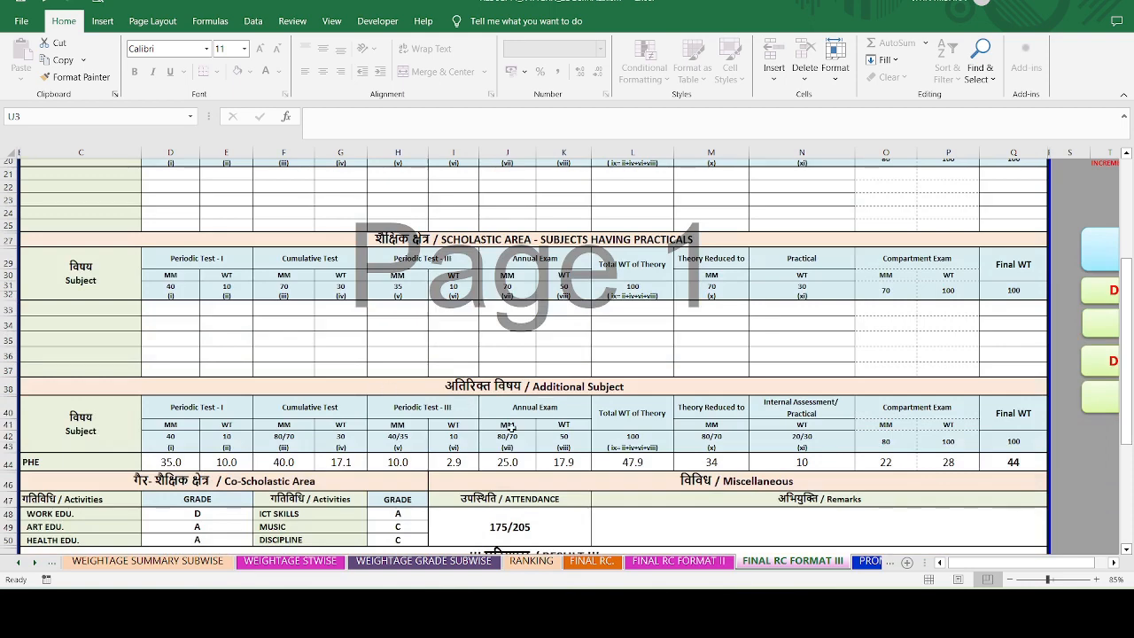
- Compare formats II and III, return through FINAL RC., and end on the USER DETAILS sheet
{"action": "left_click", "coordinate": [685, 565]}
{"action": "left_click", "coordinate": [758, 565]}
{"action": "left_click", "coordinate": [636, 564]}
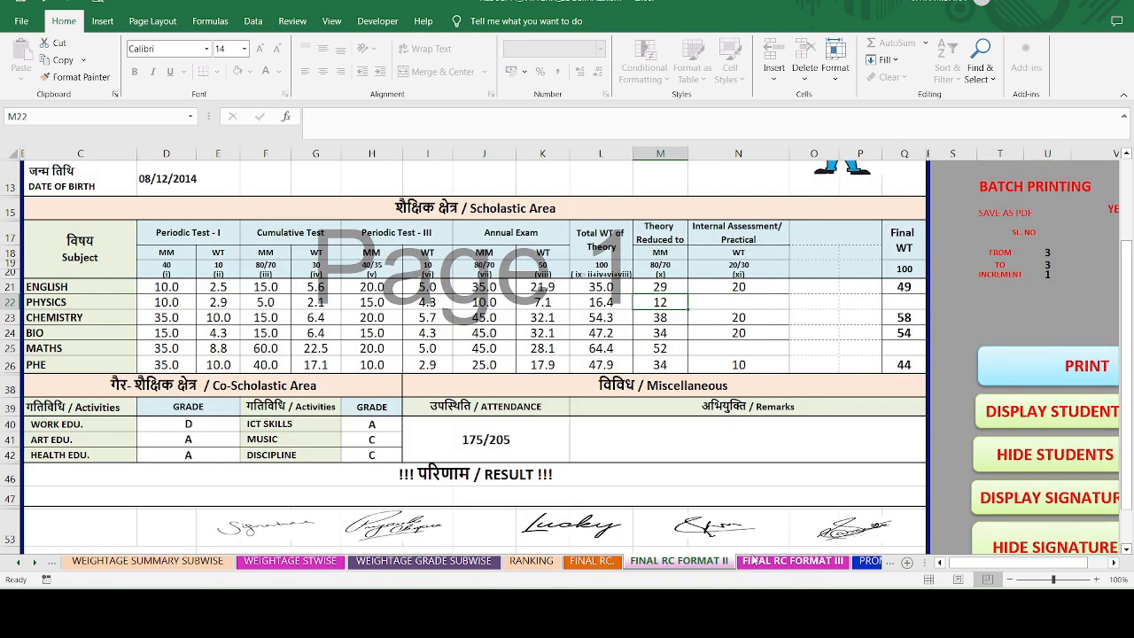
{"action": "left_click", "coordinate": [753, 560]}
{"action": "left_click", "coordinate": [700, 565]}
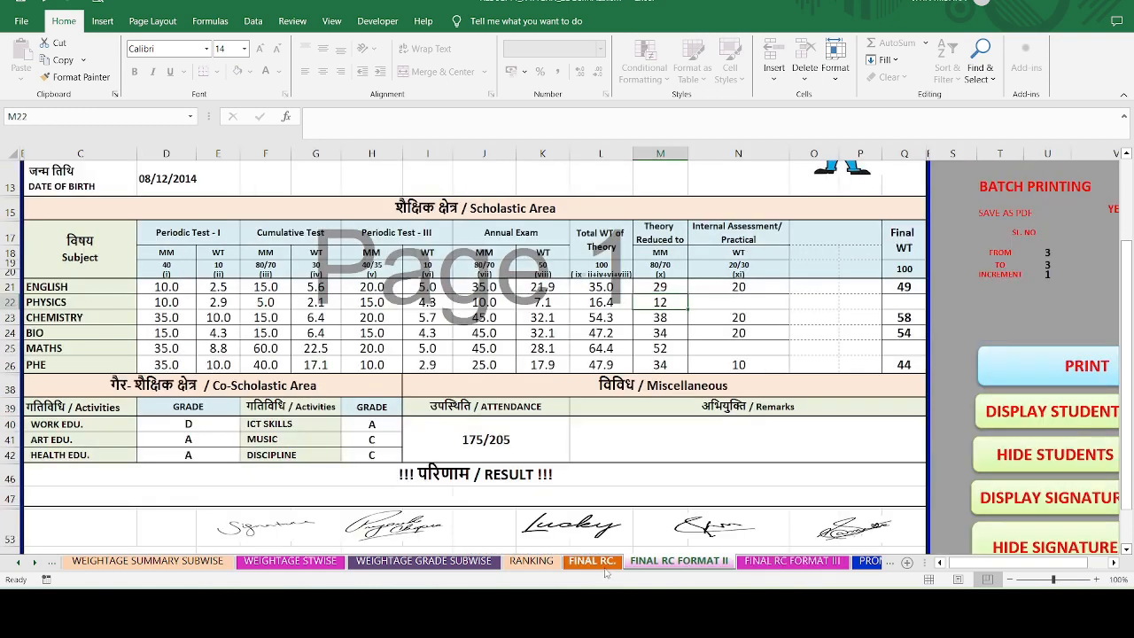
{"action": "left_click", "coordinate": [593, 562]}
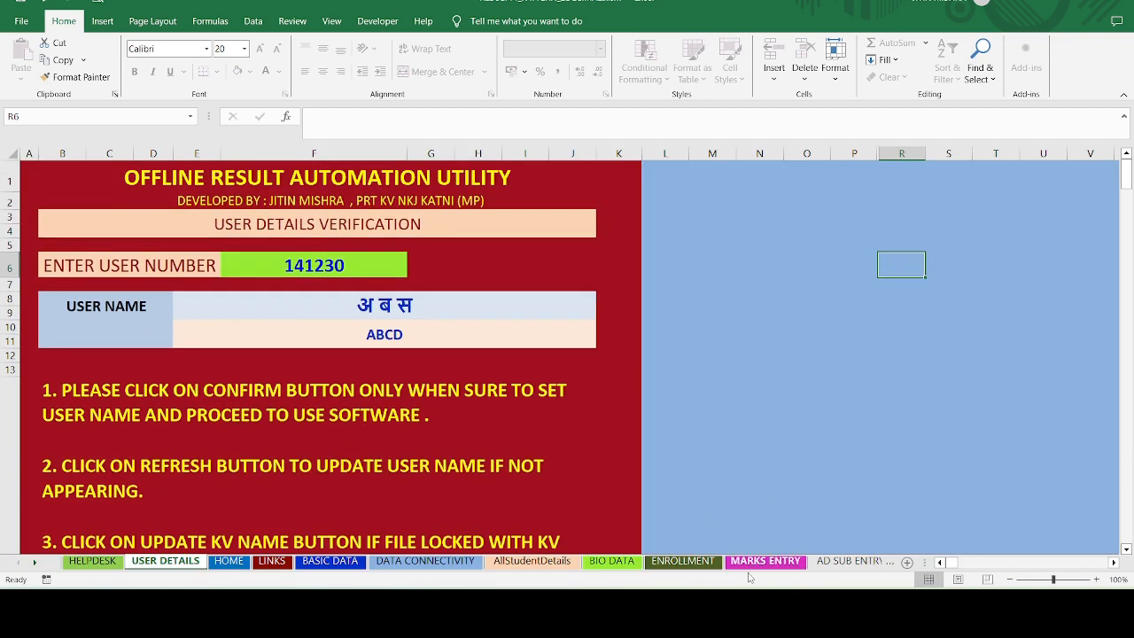
{"action": "left_click", "coordinate": [780, 404]}
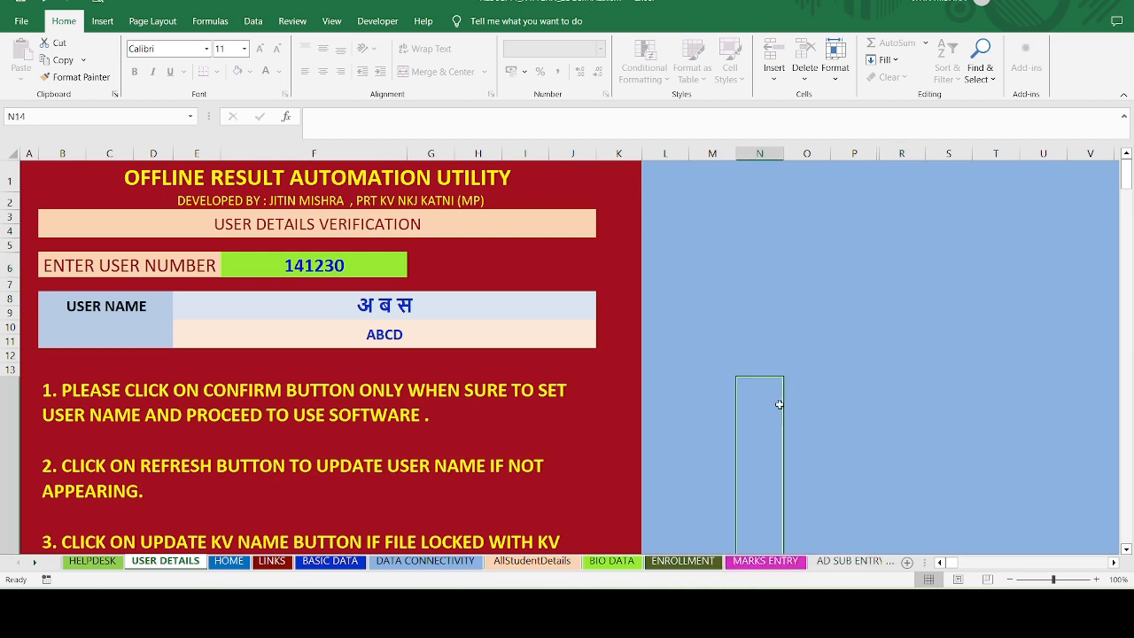